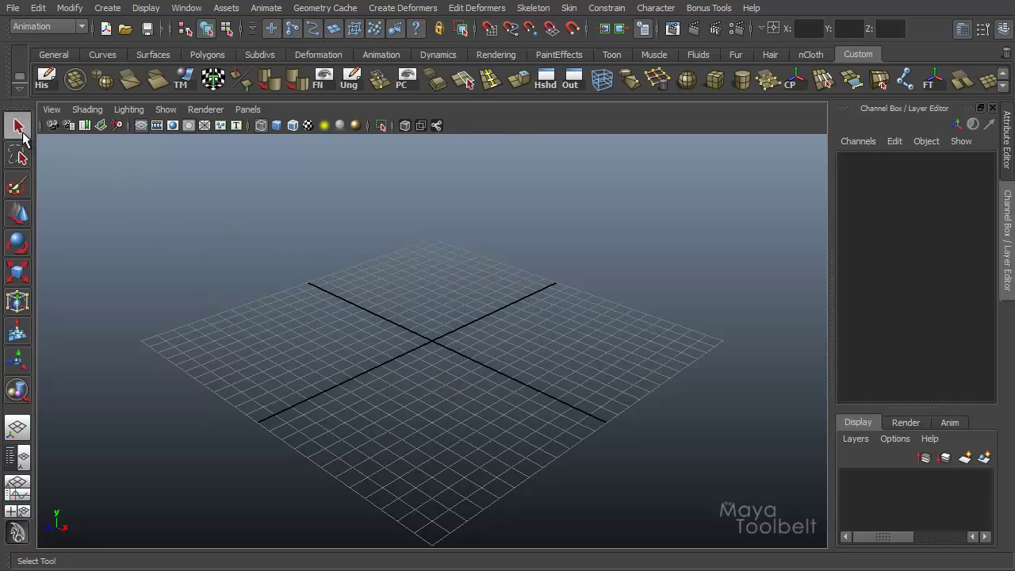
Review the Soft Modification Tool's settings and the Soft Modification deformer's options, closing both without applying anything.
click(18, 335)
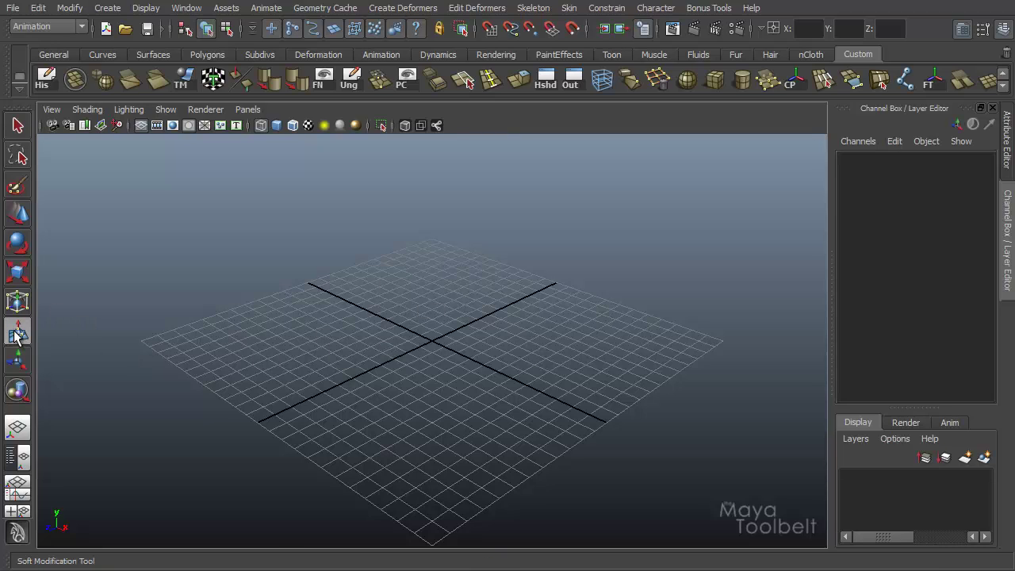
double_click(17, 334)
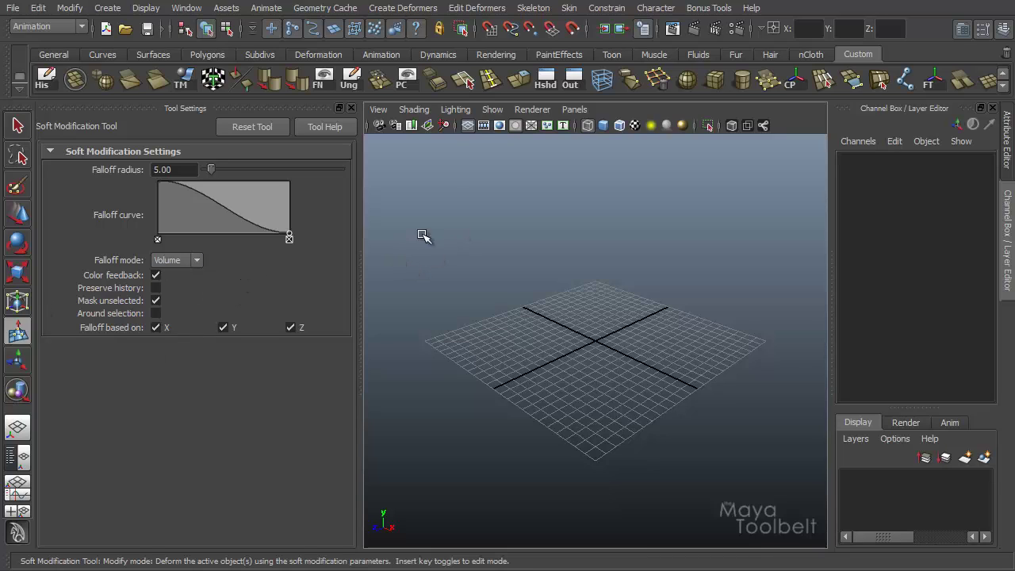
click(389, 8)
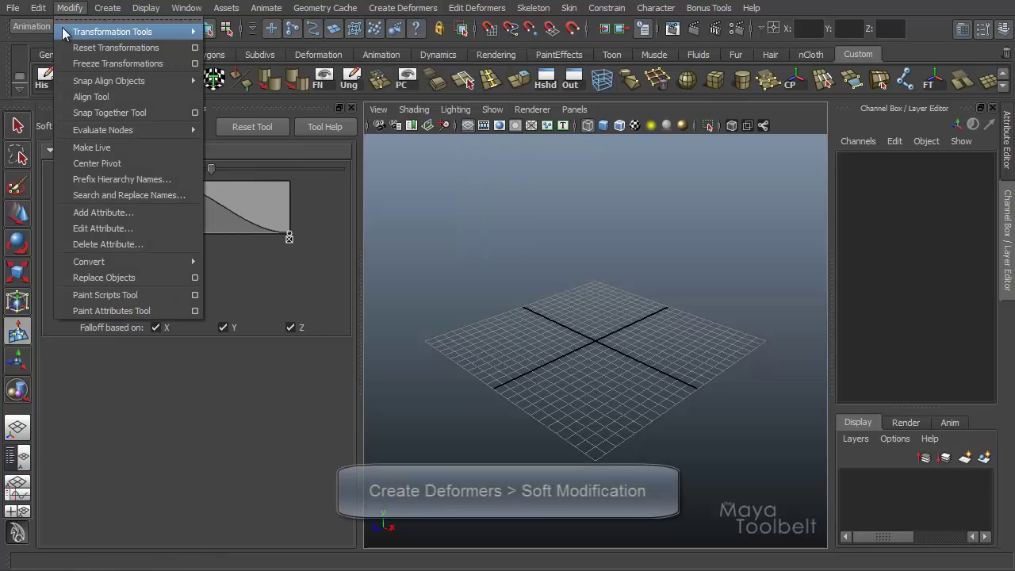
click(24, 27)
click(36, 41)
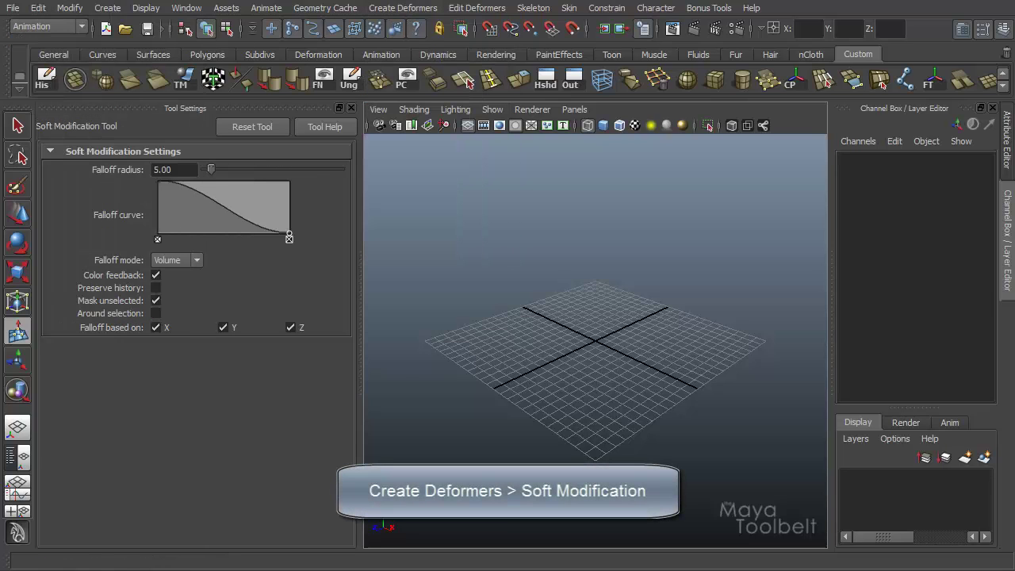
click(403, 8)
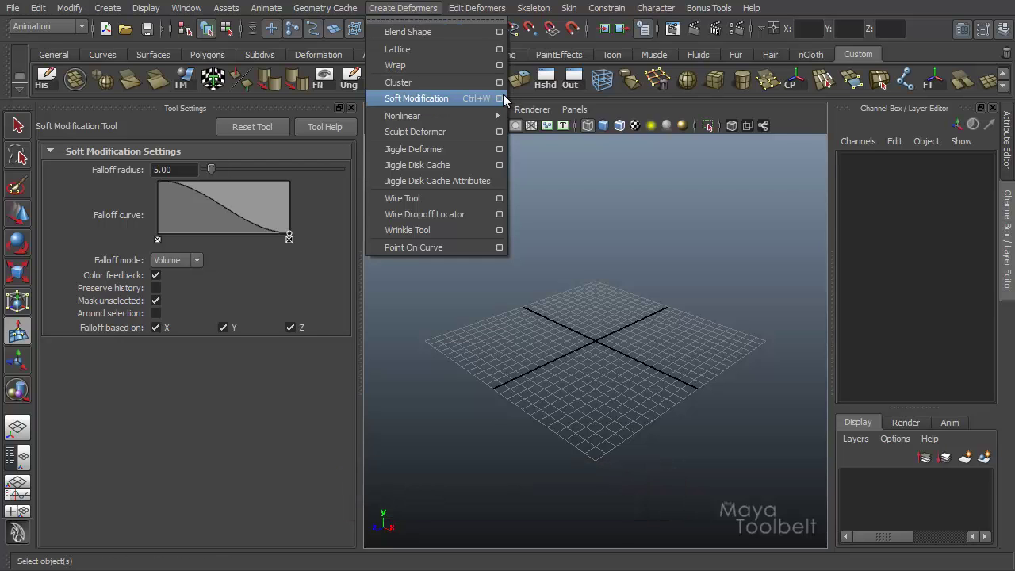
click(499, 98)
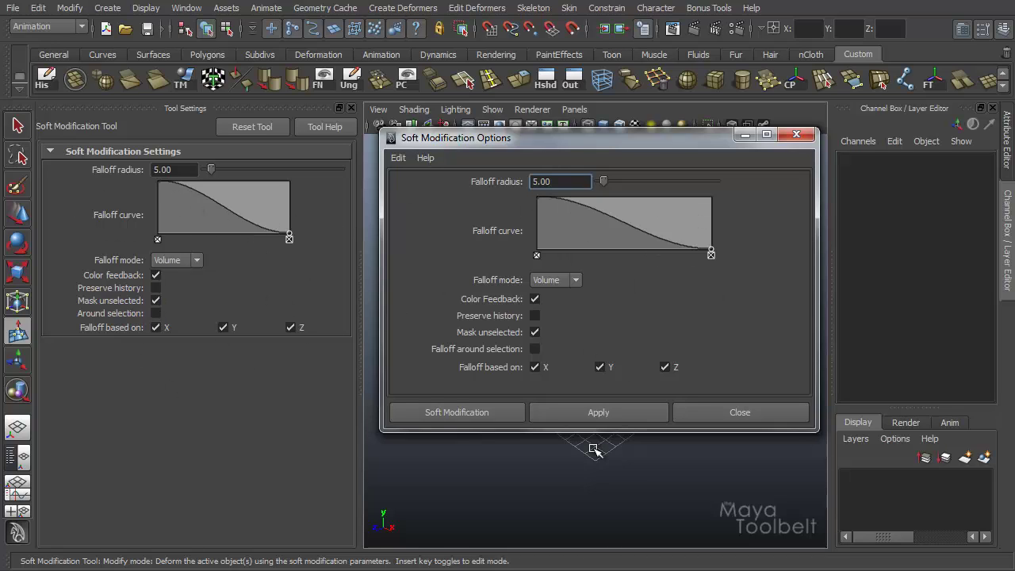
click(797, 135)
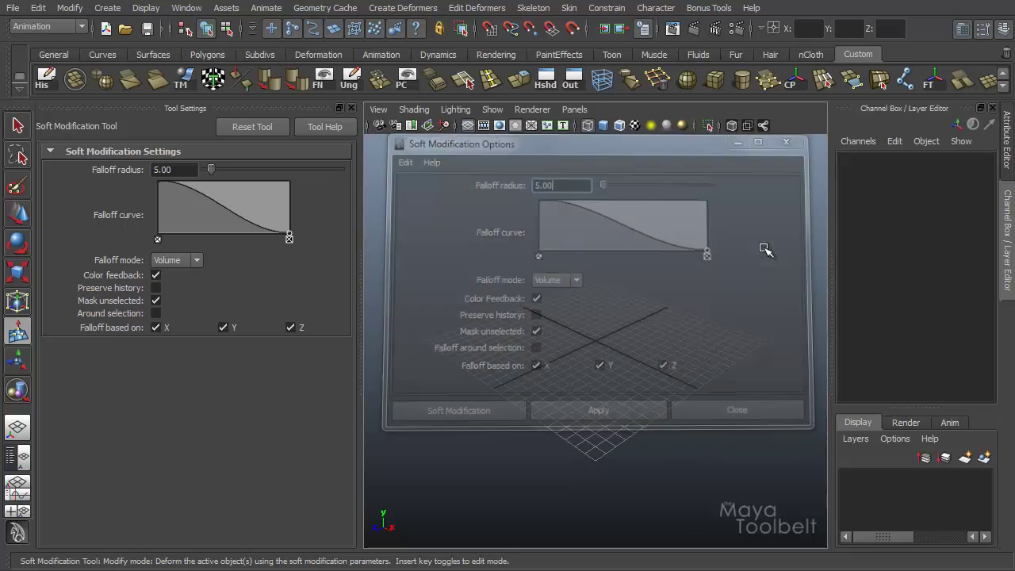
key(w)
click(354, 108)
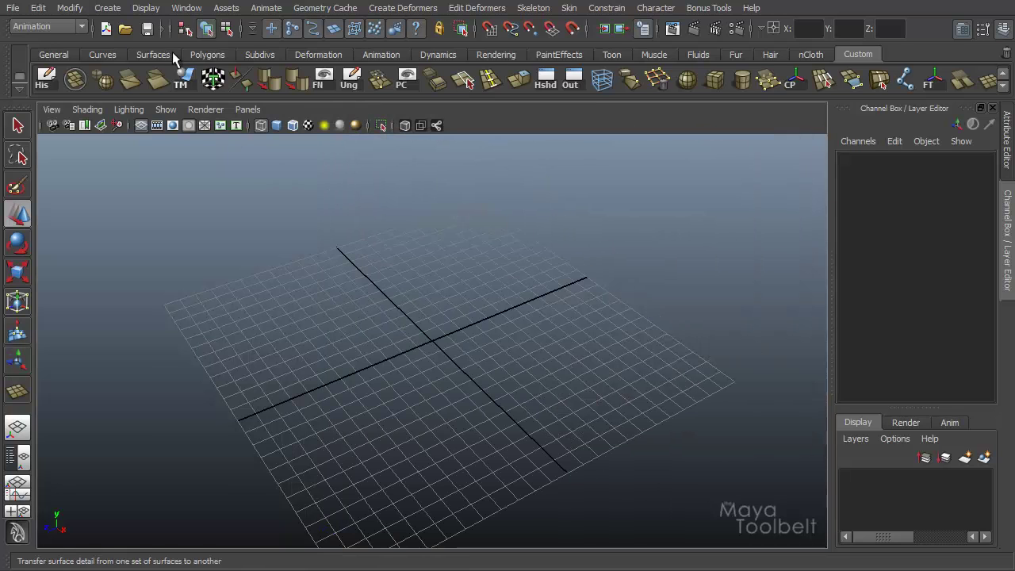
Create a polygon plane about 25 by 25 units near the origin, shade it, and hide the grid.
click(107, 8)
mouse_move(187, 51)
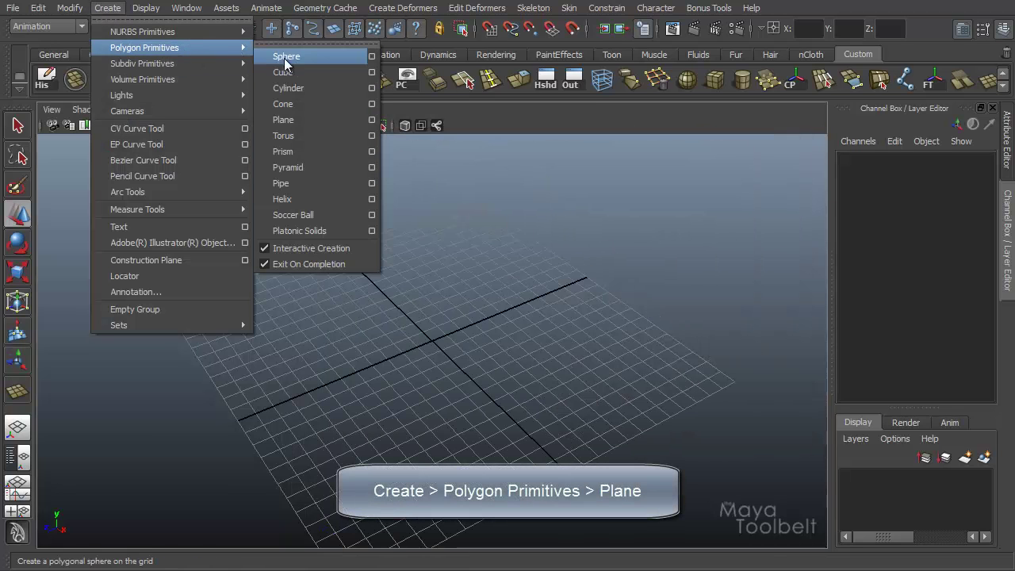
click(316, 120)
drag(409, 340, 612, 421)
key(5)
mouse_move(516, 344)
alt+right_down()
mouse_move(579, 349)
mouse_move(507, 372)
mouse_move(534, 358)
alt+right_up()
alt+drag(535, 358, 241, 173)
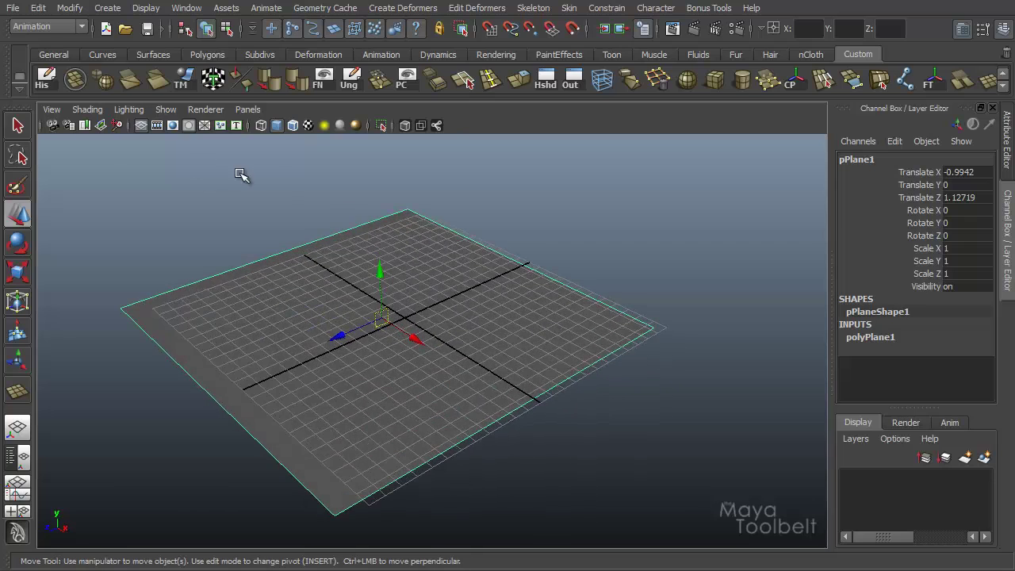
click(141, 126)
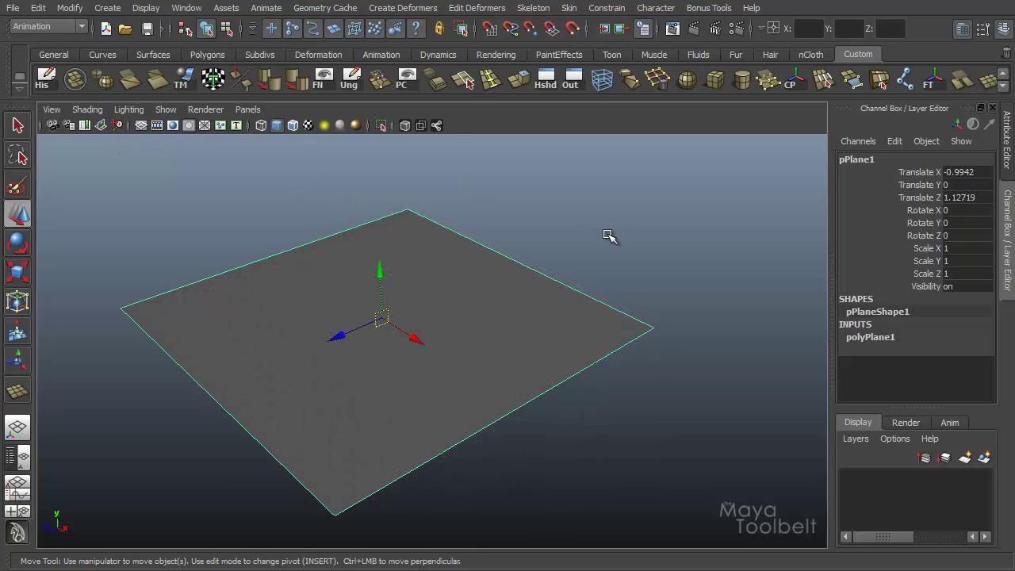
Set the plane's Subdivisions Width and Subdivisions Height to 30.
click(865, 337)
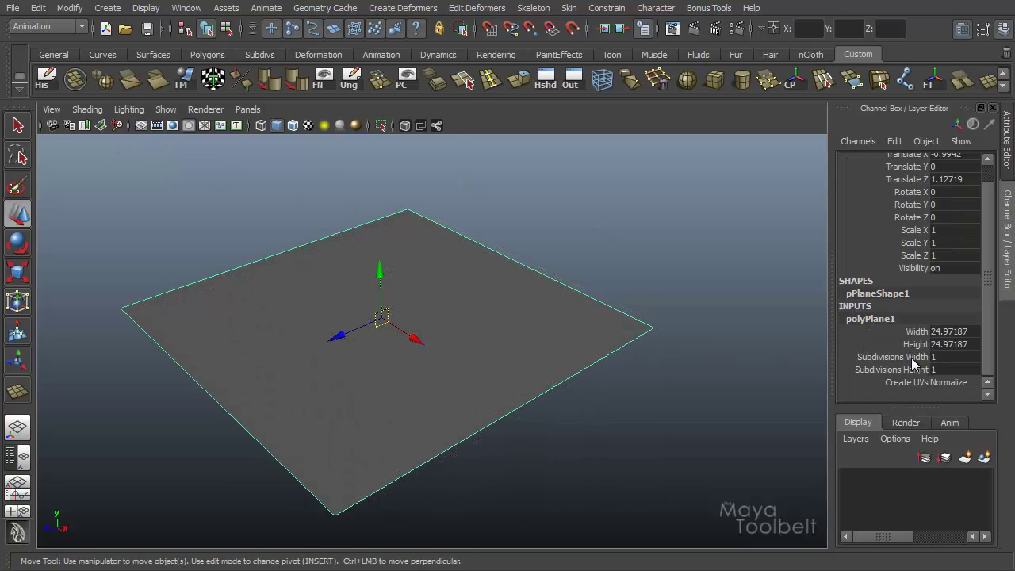
click(912, 358)
shift+click(908, 364)
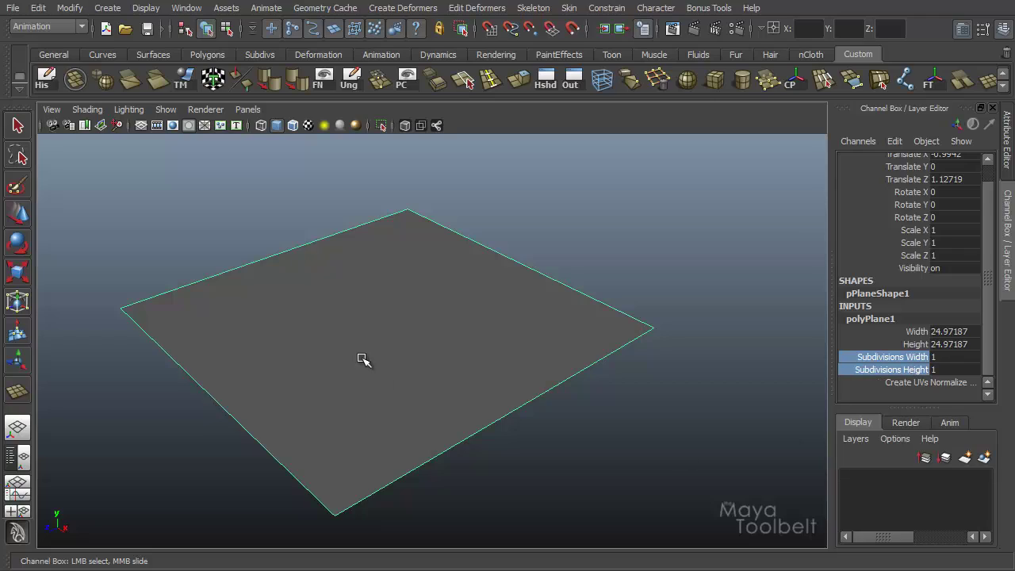
middle_drag(363, 361, 579, 385)
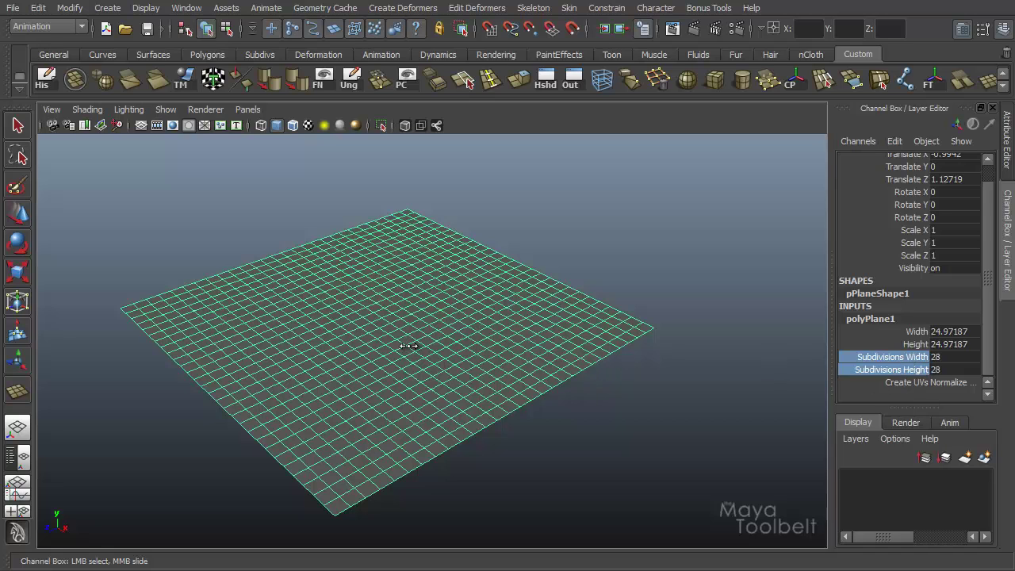
middle_drag(408, 346, 424, 351)
alt+drag(423, 352, 580, 317)
key(w)
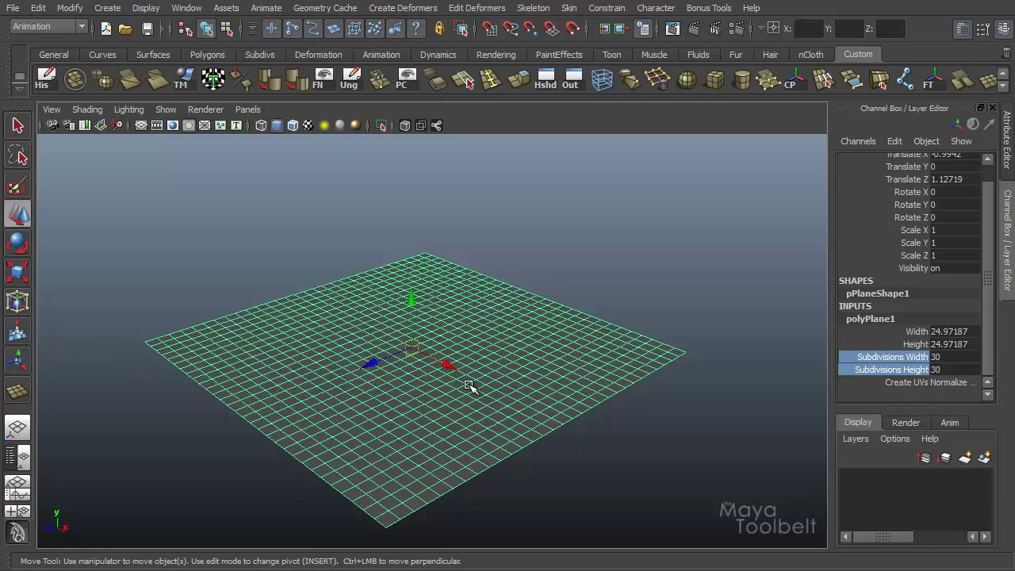
Apply the Soft Modification Tool to the plane and inspect the colored falloff area from several angles.
alt+drag(468, 386, 443, 378)
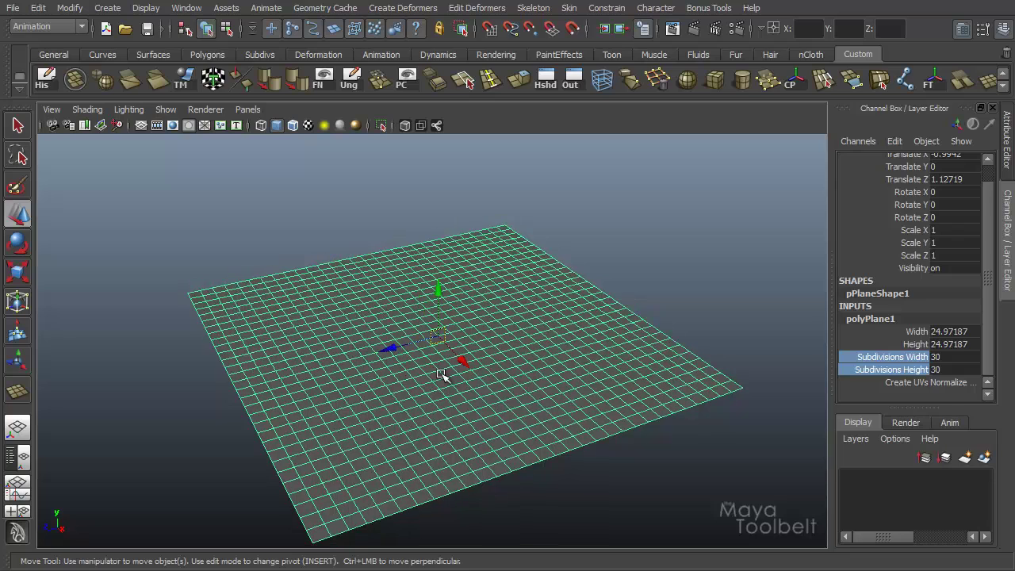
click(18, 336)
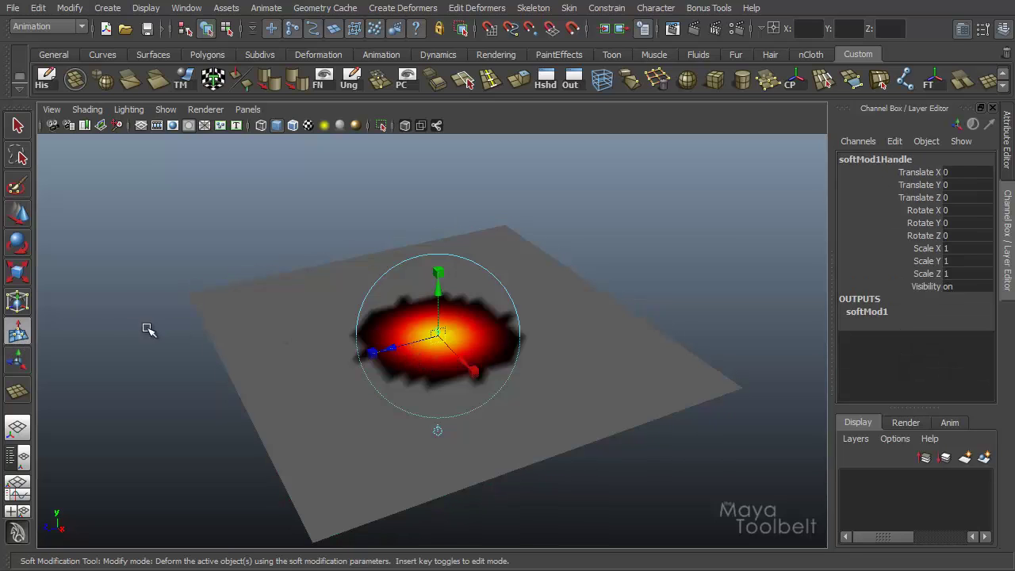
alt+drag(392, 399, 492, 378)
alt+middle_drag(492, 378, 590, 402)
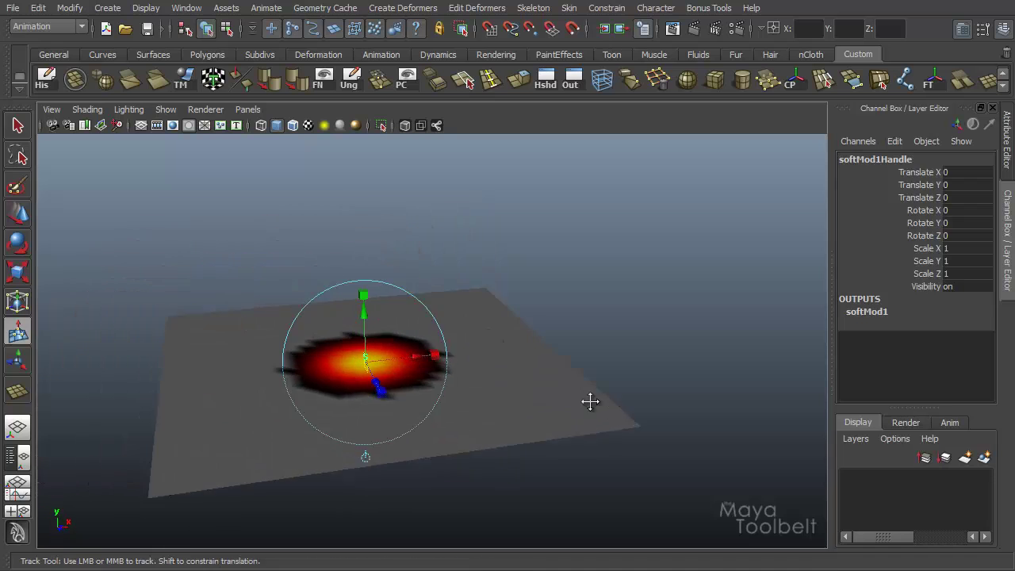
alt+drag(590, 403, 456, 396)
alt+right_drag(456, 397, 537, 302)
alt+drag(344, 407, 322, 390)
mouse_move(322, 389)
alt+right_down()
mouse_move(306, 390)
mouse_move(318, 398)
alt+right_up()
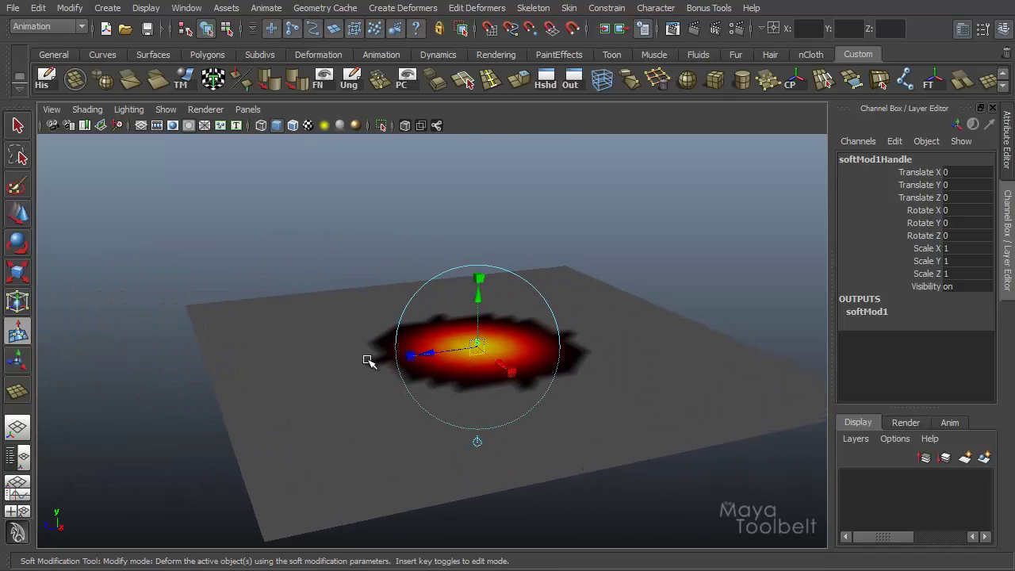
Select only the soft modification handle at the plane's center, with the Move Tool active.
key(q)
alt+drag(481, 344, 492, 408)
click(518, 347)
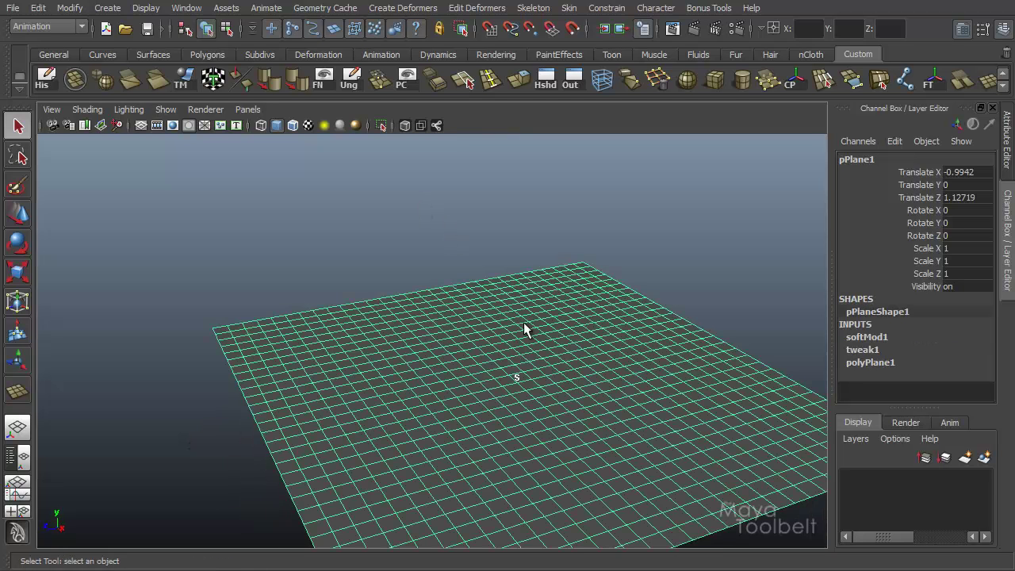
ctrl+click(513, 387)
click(535, 387)
key(w)
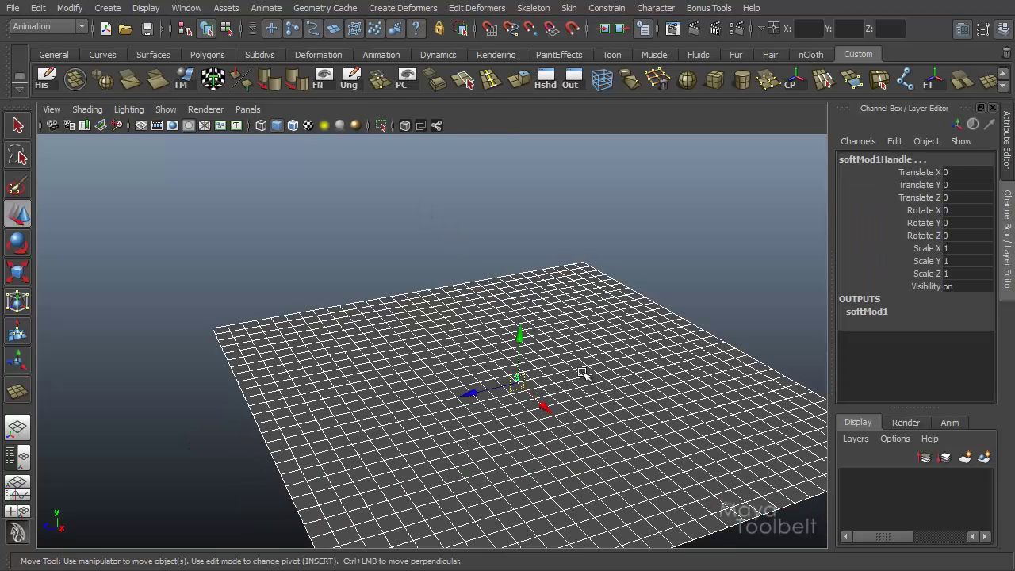
shift+click(563, 381)
ctrl+click(492, 411)
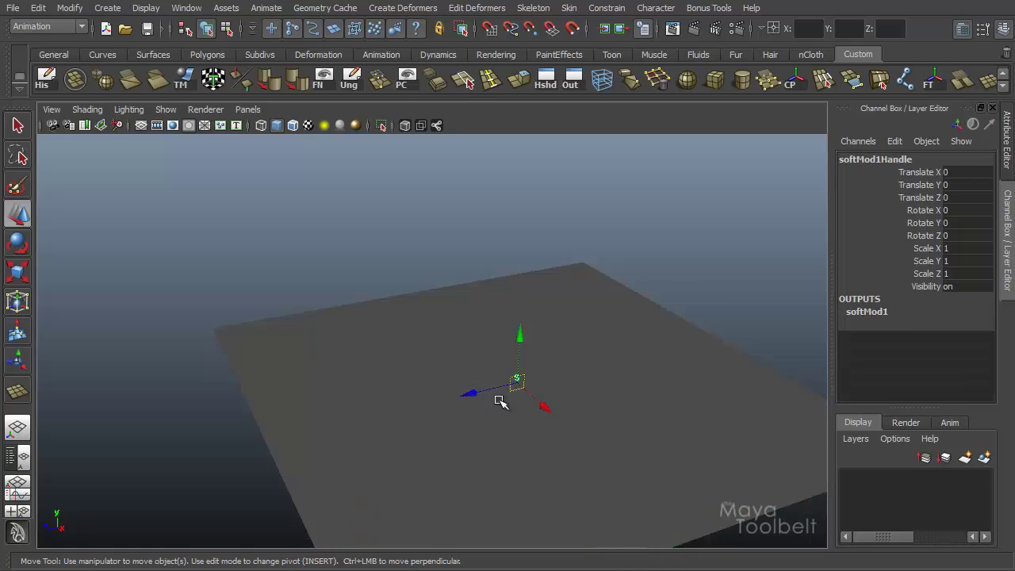
Raise the soft modification handle about 7.13 units in Y to pull a peak out of the plane.
drag(524, 345, 558, 193)
alt+drag(563, 230, 526, 236)
alt+drag(533, 290, 483, 281)
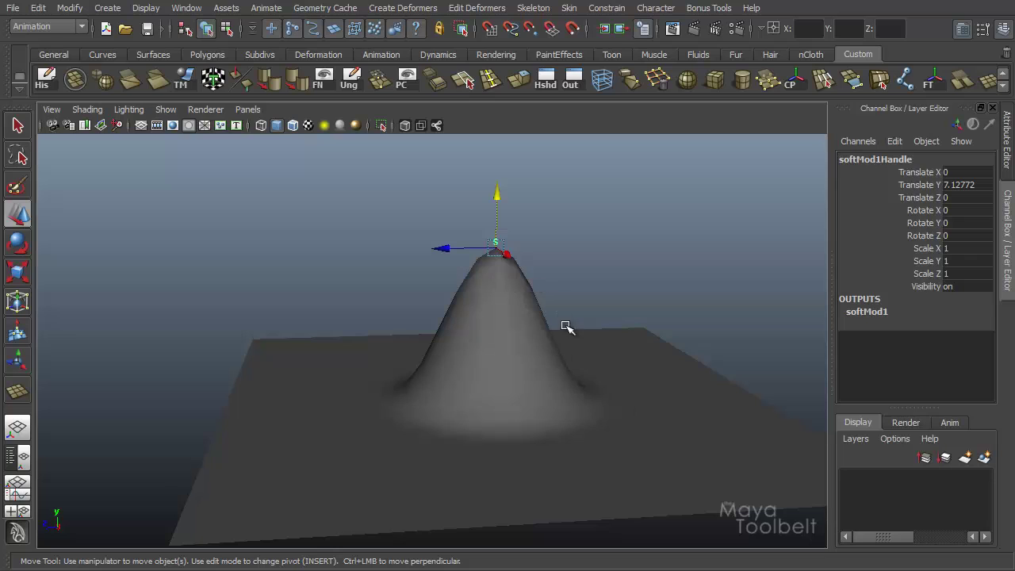
alt+drag(569, 331, 559, 264)
Pull the handle sideways across the plane to about X -10.42, Y 4.02, Z 1.15.
drag(714, 265, 500, 326)
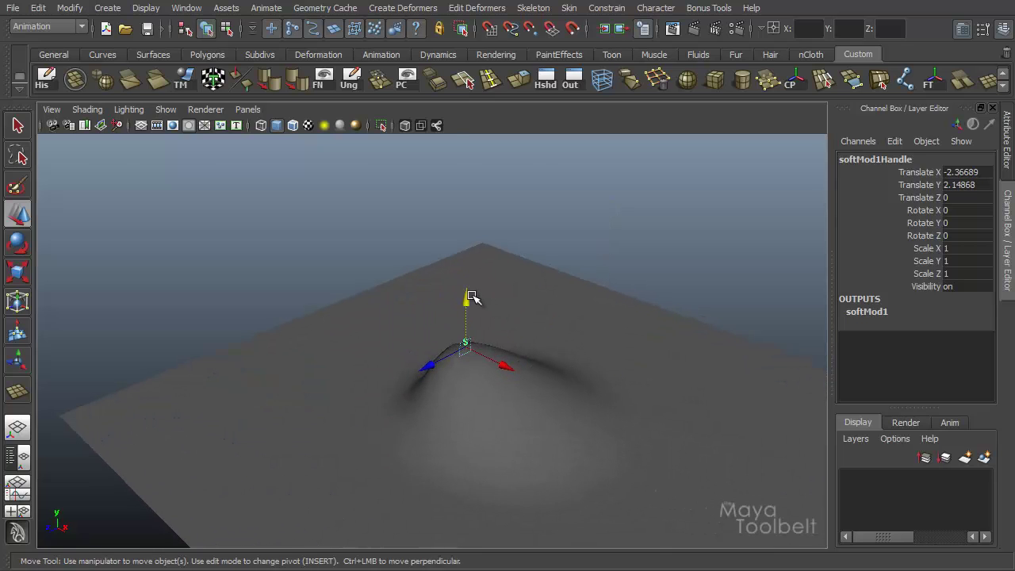
drag(469, 294, 421, 335)
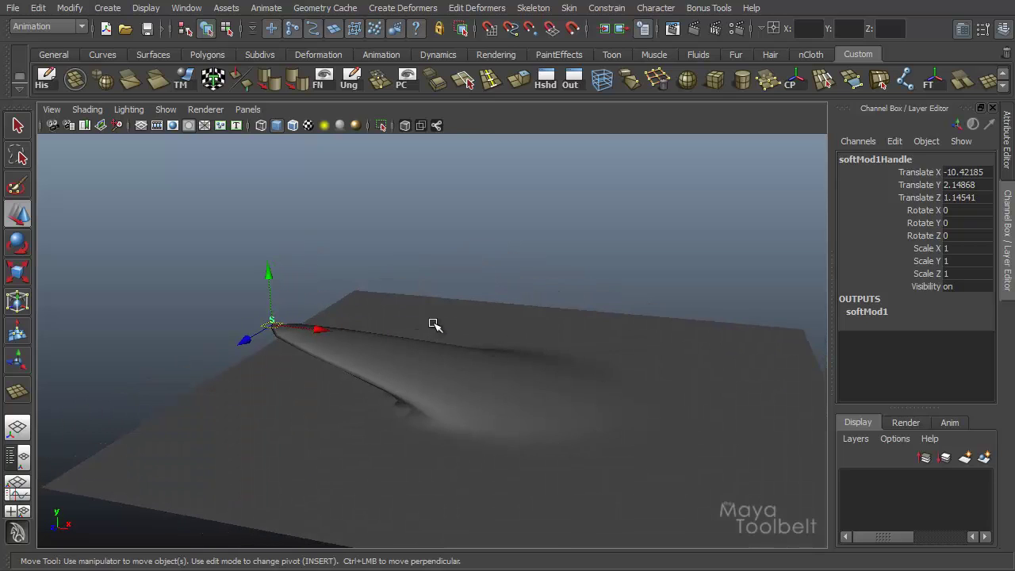
drag(275, 267, 499, 401)
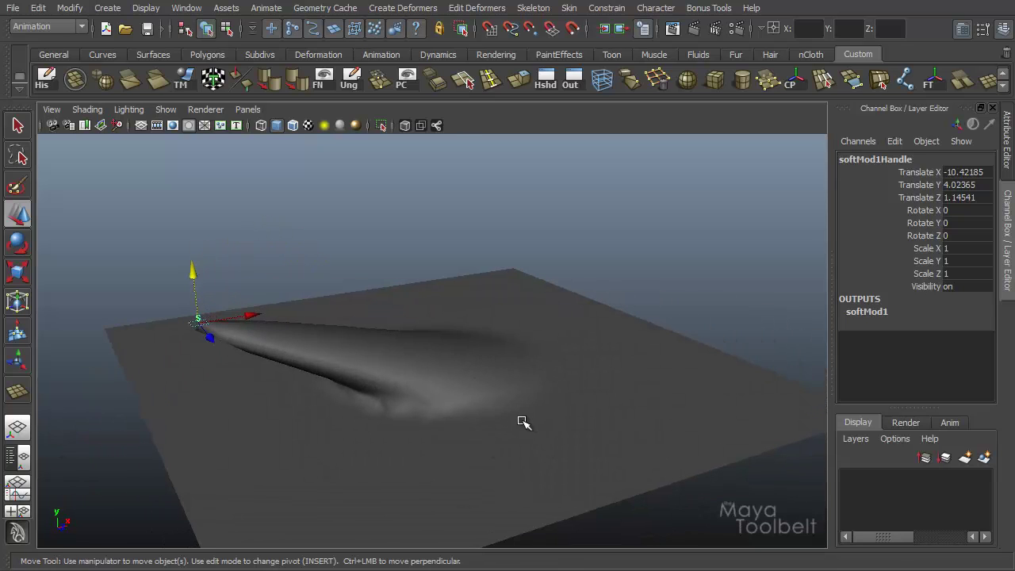
Undo all the handle moves, back to the undeformed flat plane.
key(ctrl+z)
key(ctrl+z)
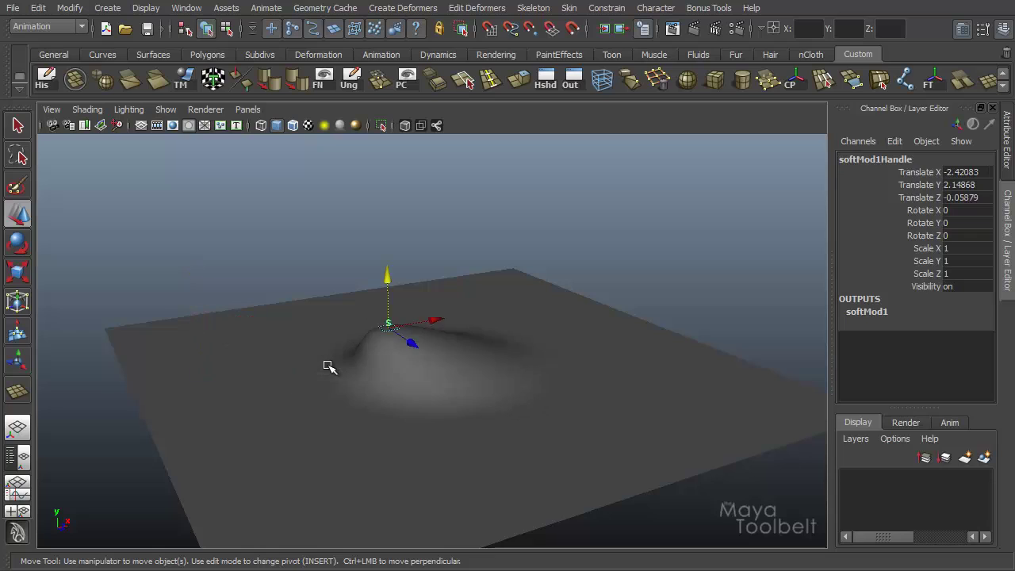
key(ctrl+z)
key(ctrl+z)
key(ctrl+z)
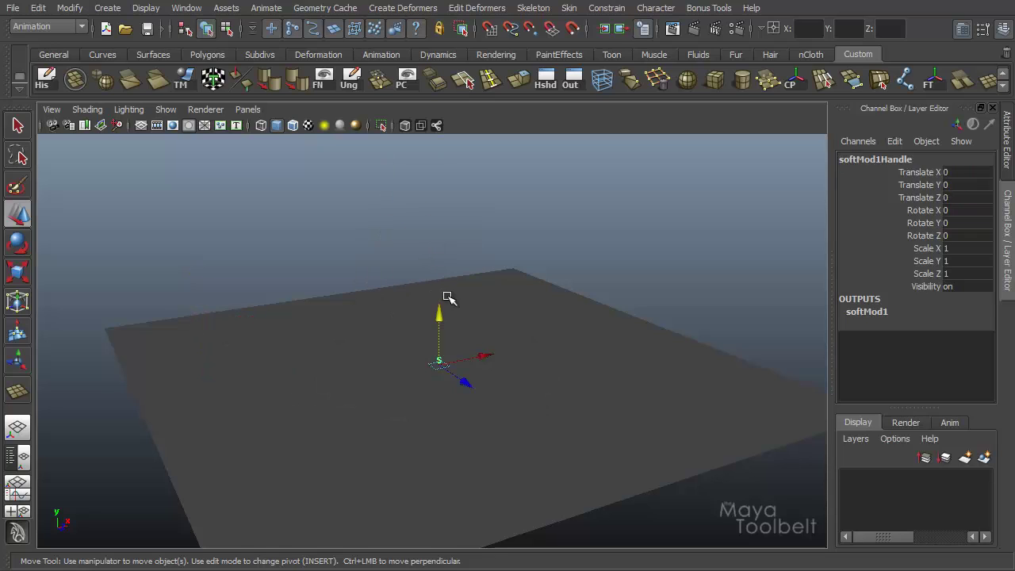
Raise the soft modification handle about 4.33 units in Y, then reactivate the Soft Modification Tool and dismiss its settings.
drag(442, 318, 454, 213)
alt+drag(351, 290, 354, 294)
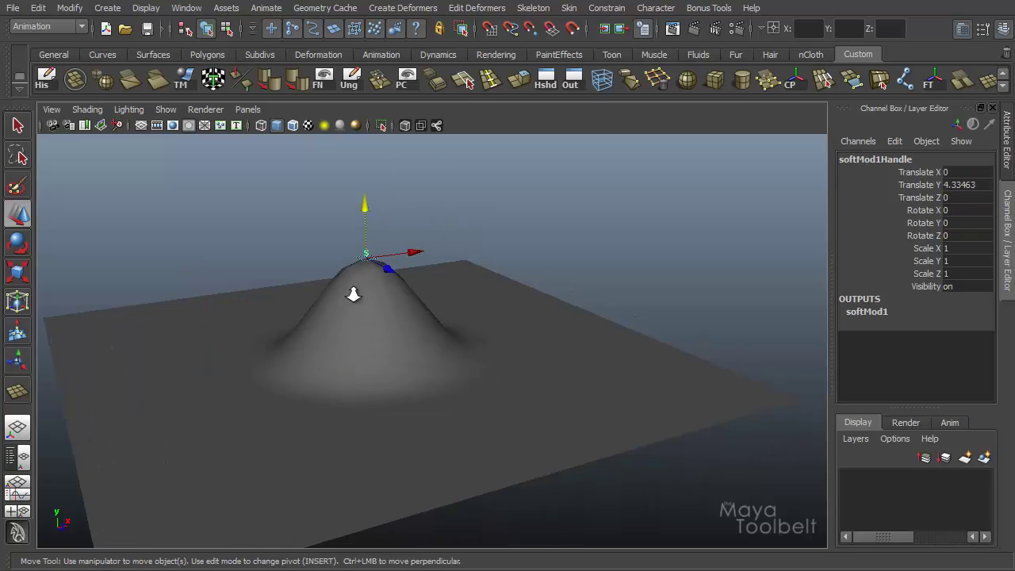
double_click(18, 333)
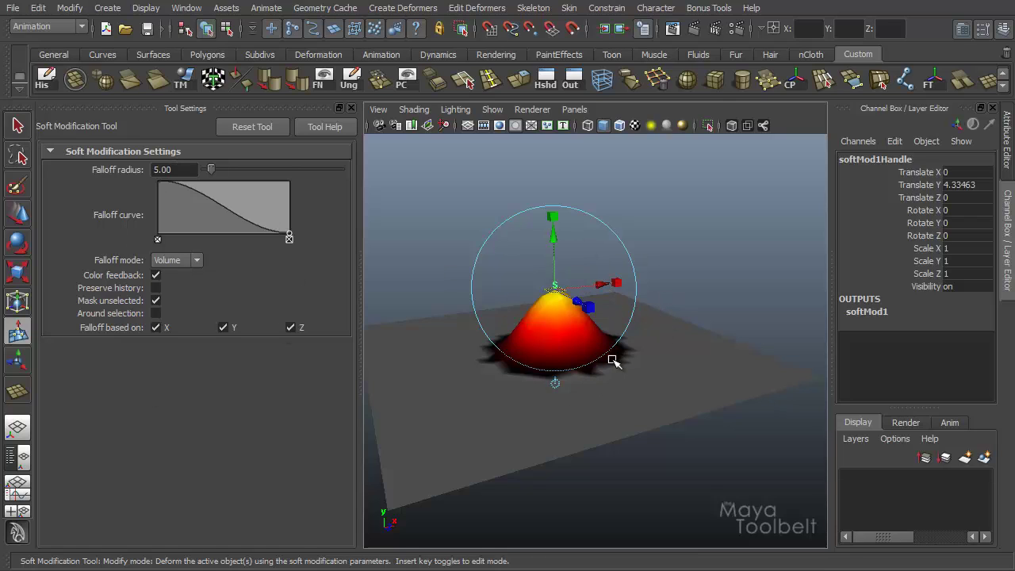
click(352, 108)
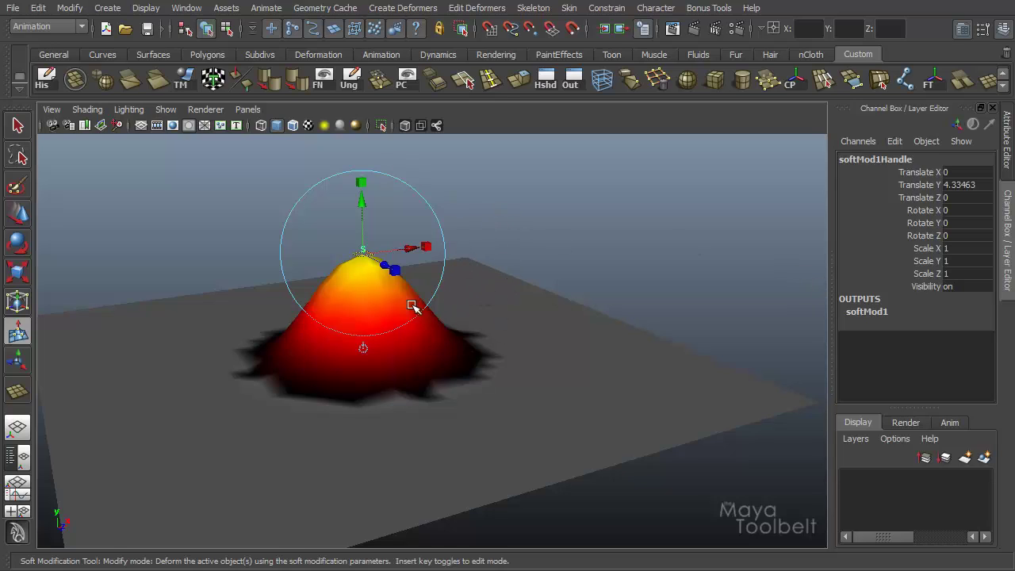
Display the soft modification deformer's attributes in the Attribute Editor, shrinking the notes area to fit all its sections.
key(ctrl+a)
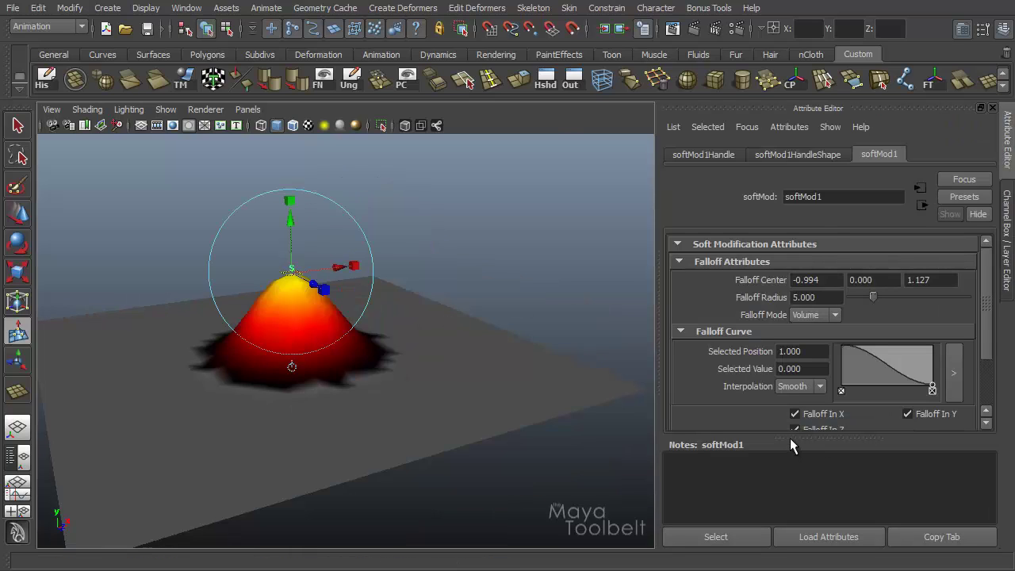
drag(790, 436, 786, 508)
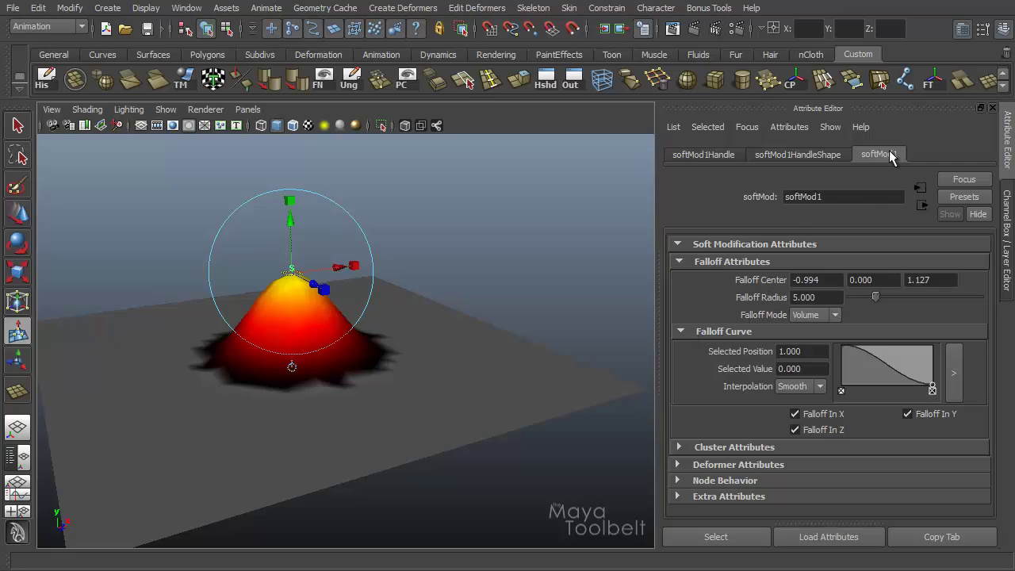
click(679, 244)
click(679, 244)
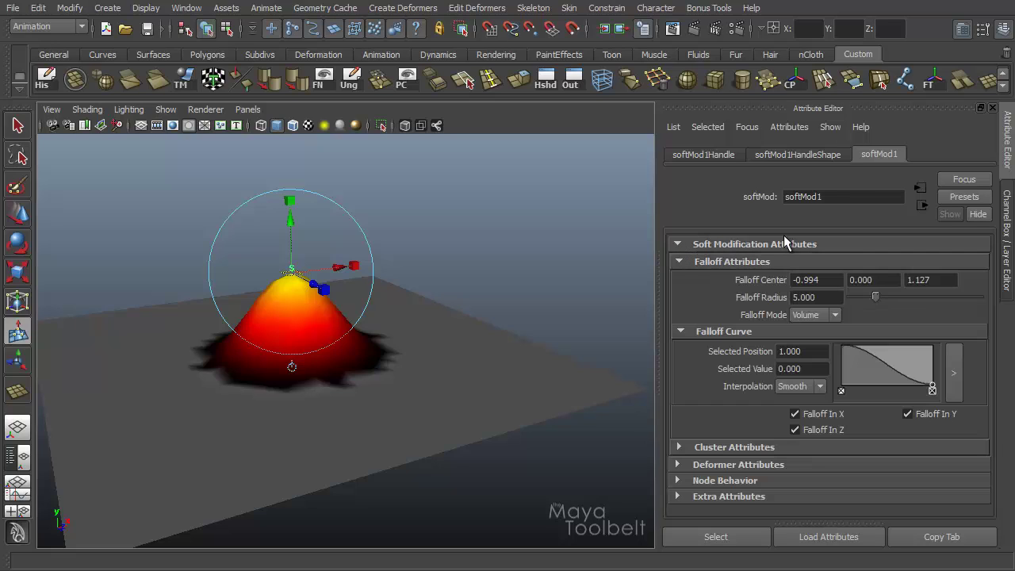
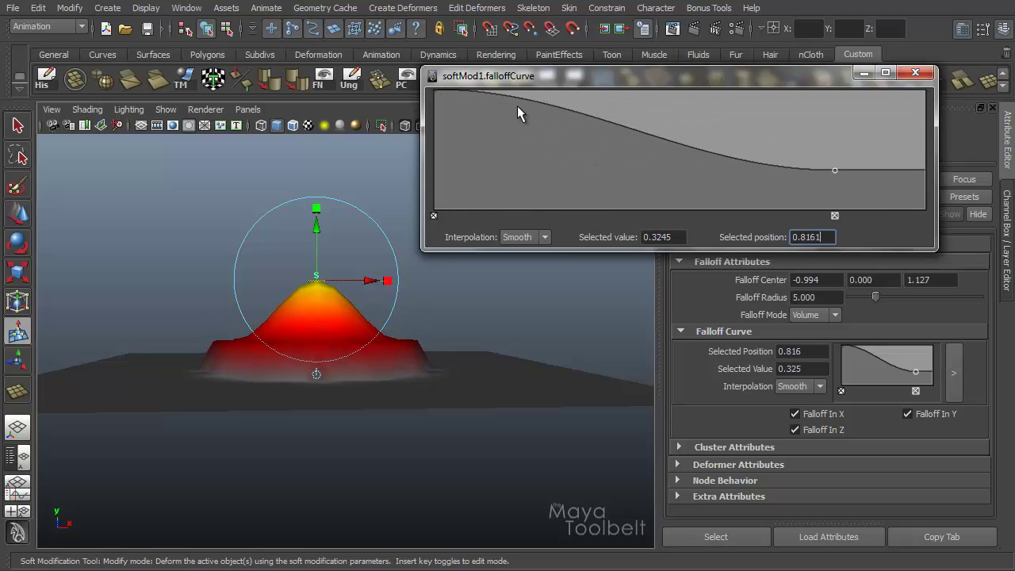
Add points to the falloff curve to form alternating dips and peaks, ending at value 0 at position 1.
drag(531, 100, 520, 159)
drag(627, 163, 593, 111)
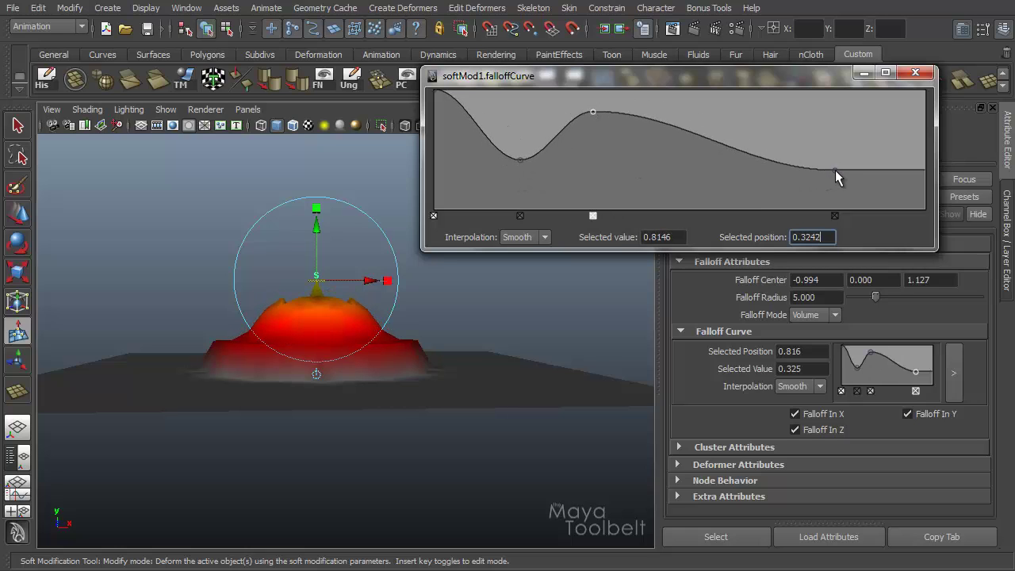
drag(836, 173, 937, 248)
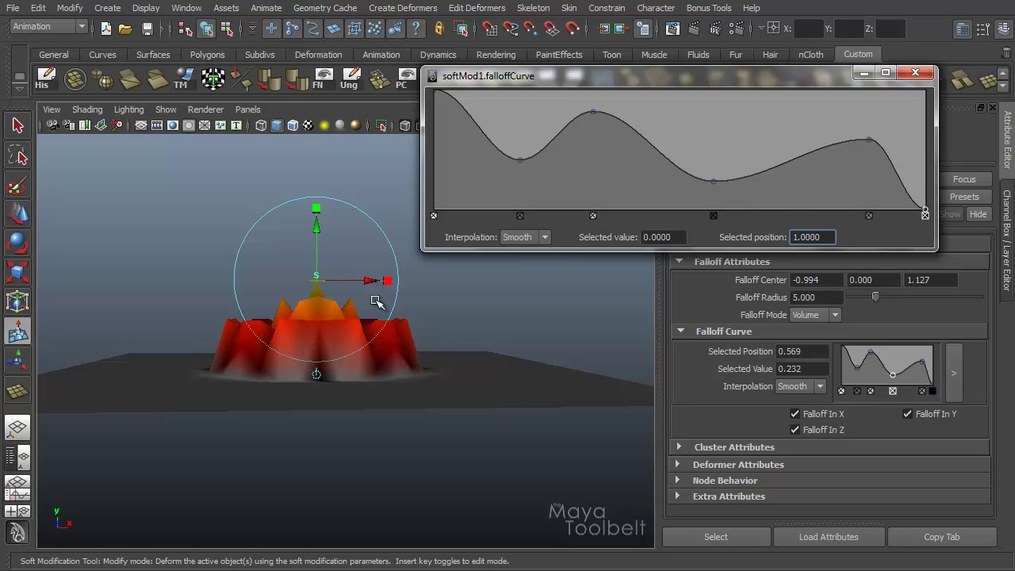
Lower the curve's inner peak to value 0.3642 at position 0.3371 and raise the first dip to value 0.5497 at position 0.1677.
alt+drag(249, 283, 444, 346)
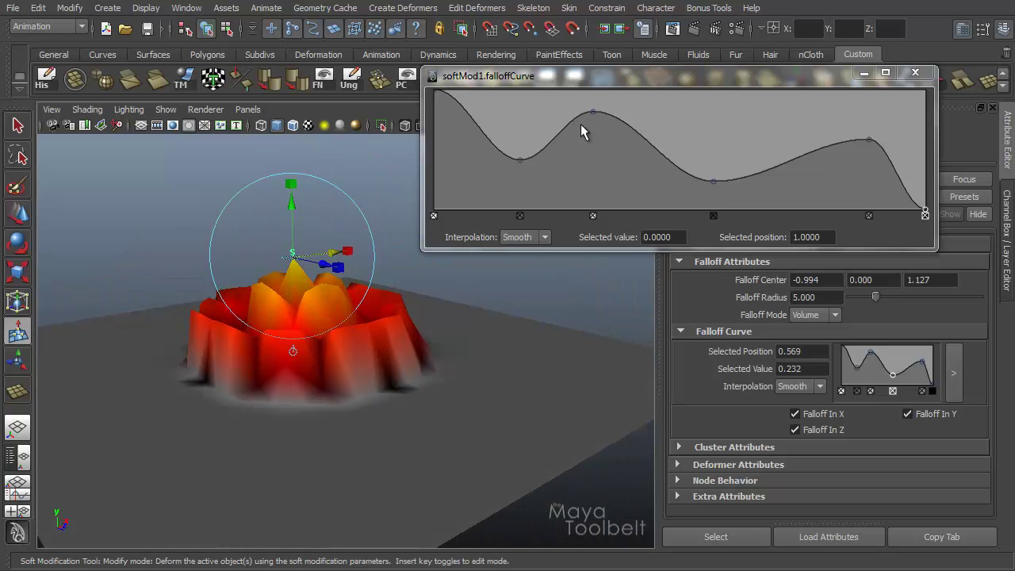
drag(591, 111, 599, 166)
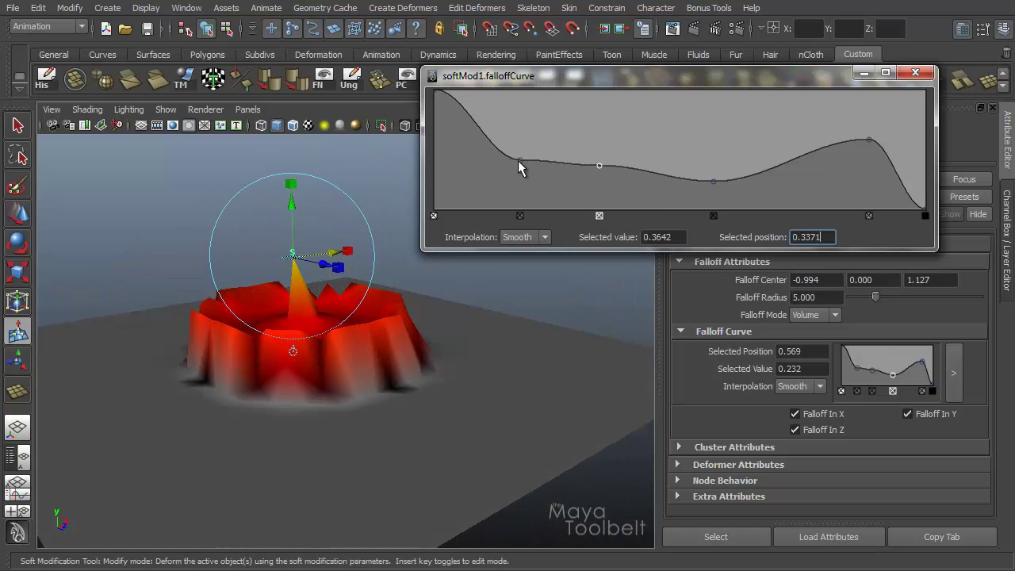
mouse_move(519, 161)
mouse_down()
mouse_move(504, 140)
mouse_move(517, 143)
mouse_up()
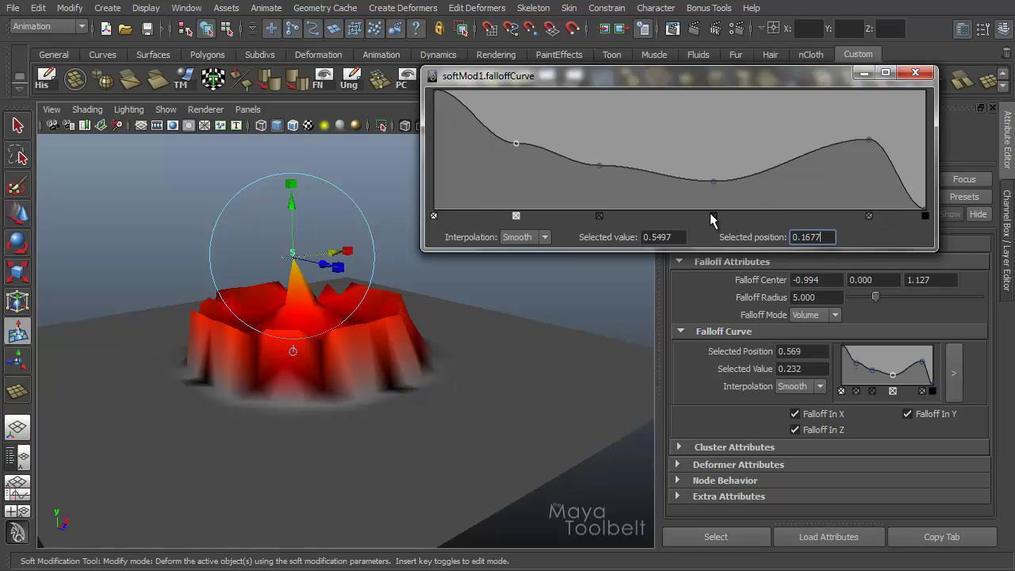
Delete the three inner falloff curve points near positions 0.17, 0.57 and 0.34, keeping the outer point near the end.
click(517, 216)
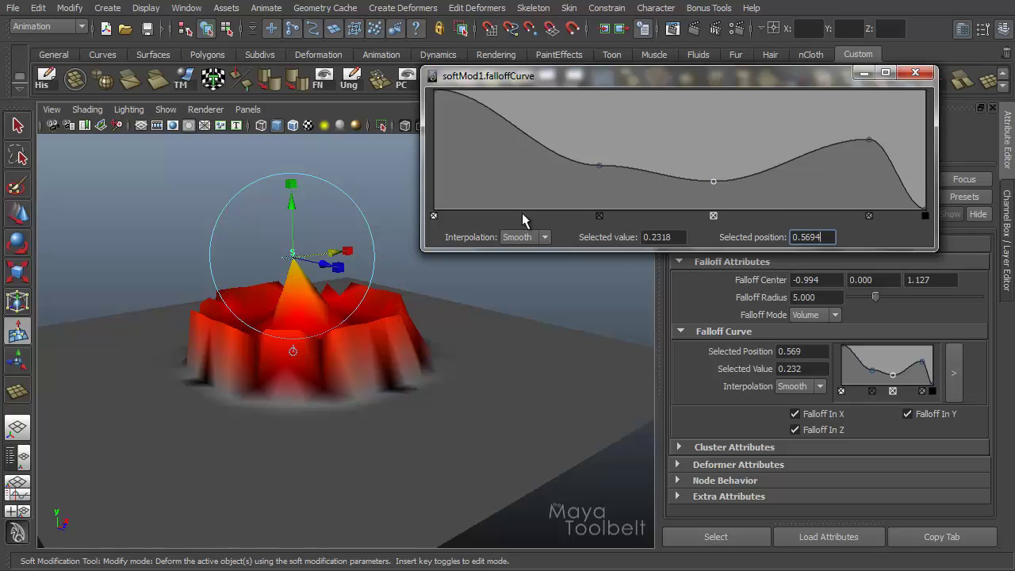
click(714, 215)
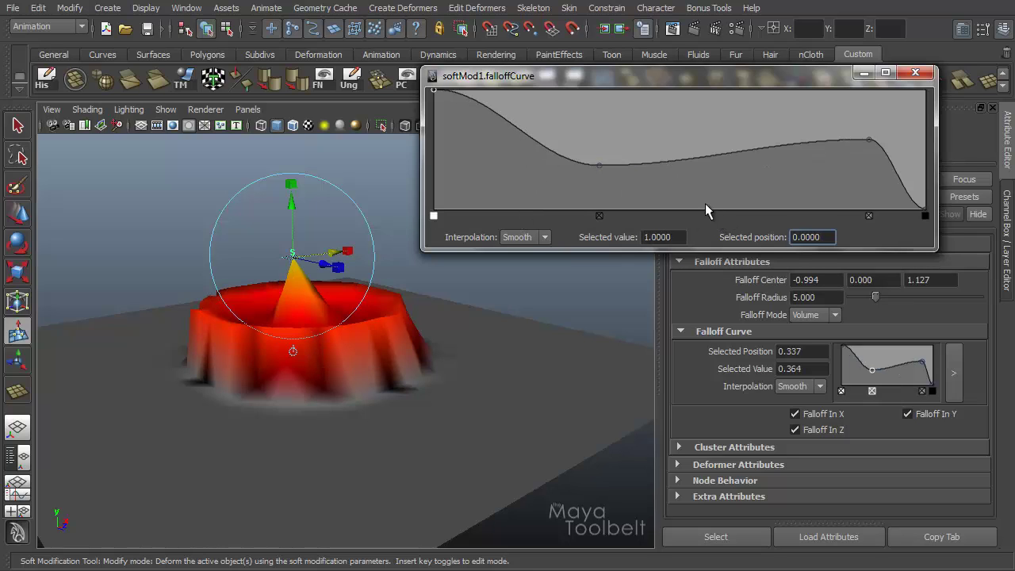
click(599, 215)
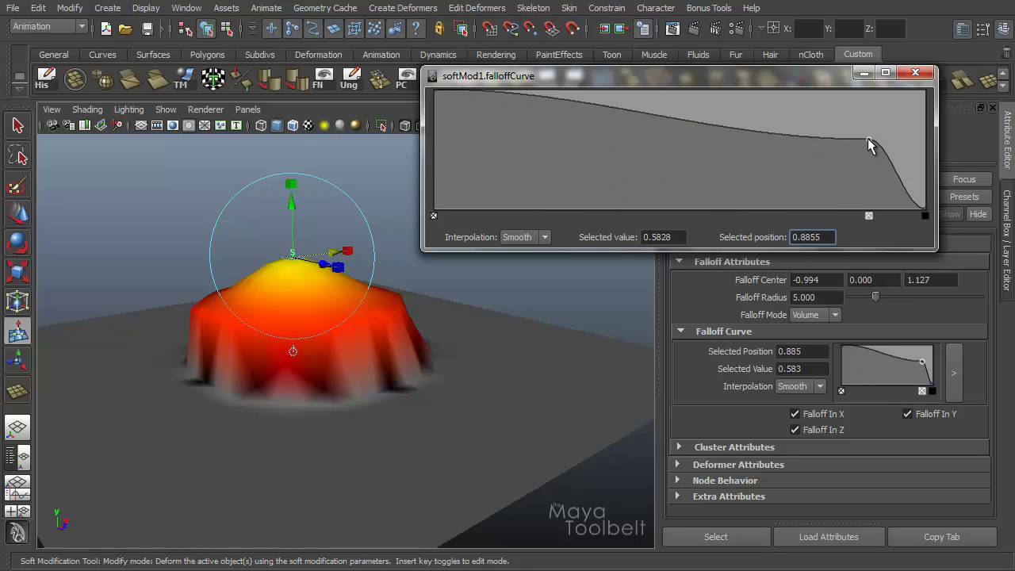
Move the remaining inner point to position 0.534, value 0.636, and lower the curve's start point before restoring it to value 1.
drag(868, 138, 694, 133)
drag(435, 88, 535, 253)
alt+drag(227, 267, 453, 248)
drag(512, 211, 435, 90)
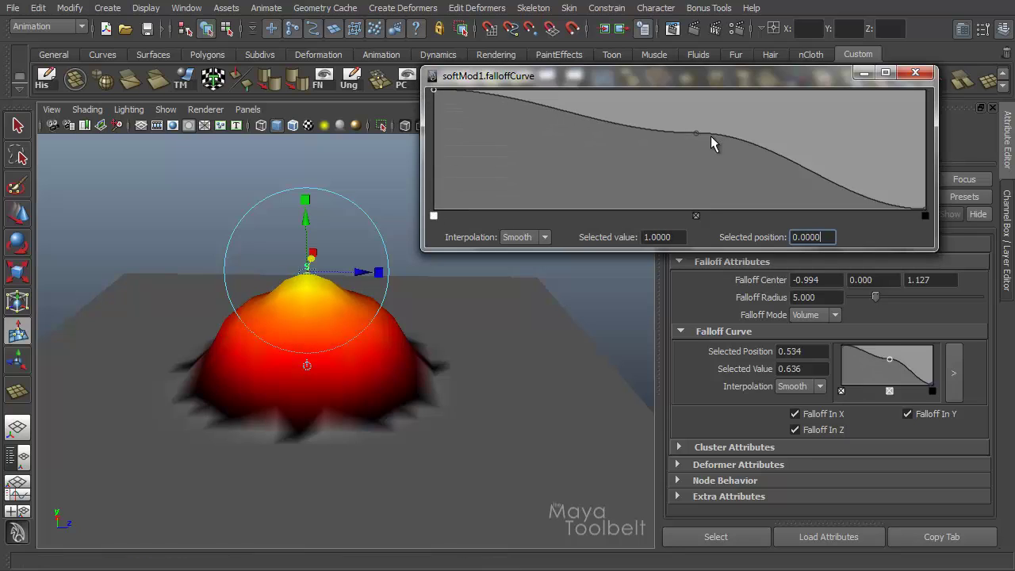
Delete the falloff curve's inner point and move its end point to about position 0.6806, value 0.22.
click(696, 215)
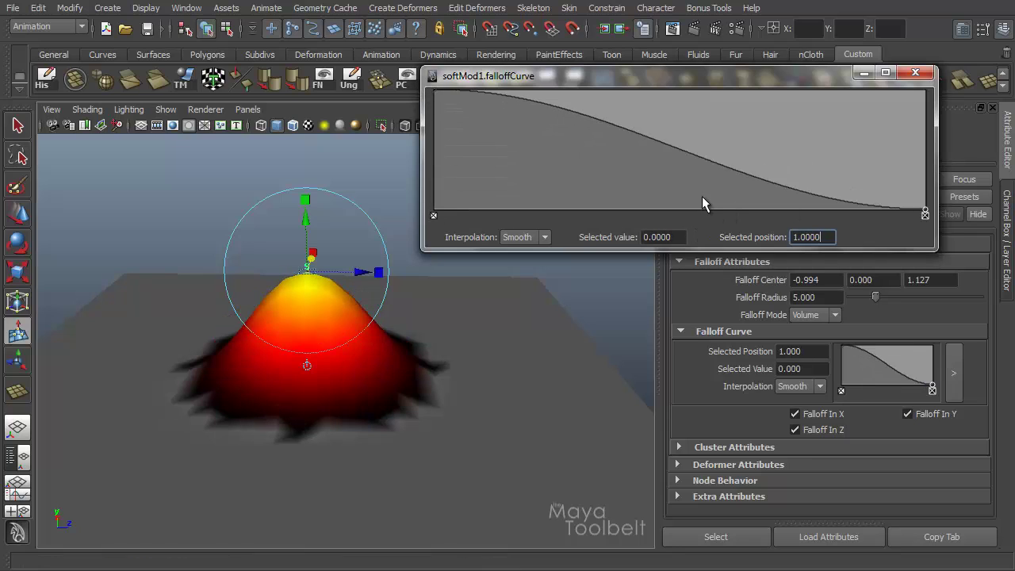
drag(924, 208, 777, 162)
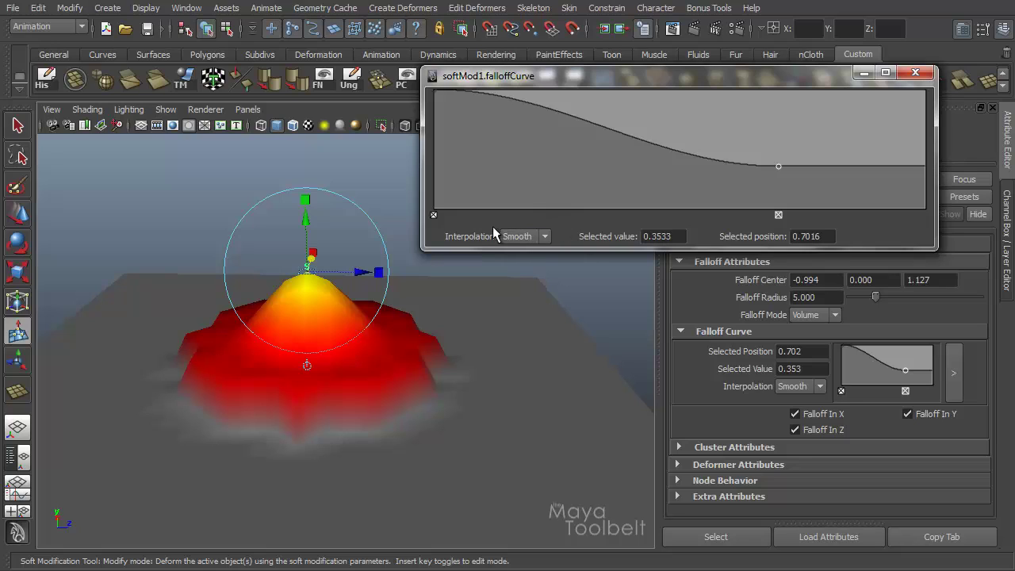
click(540, 237)
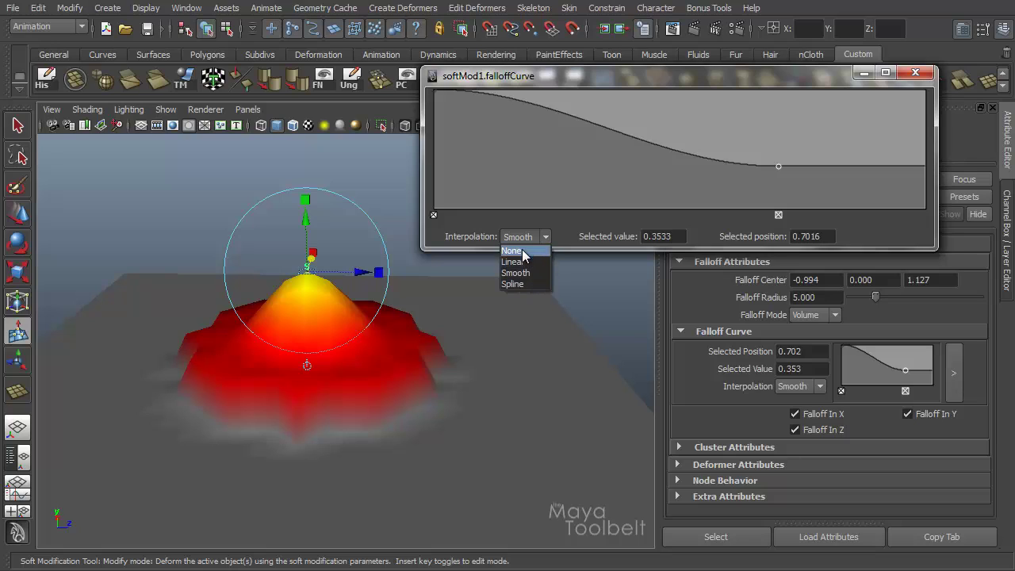
click(583, 218)
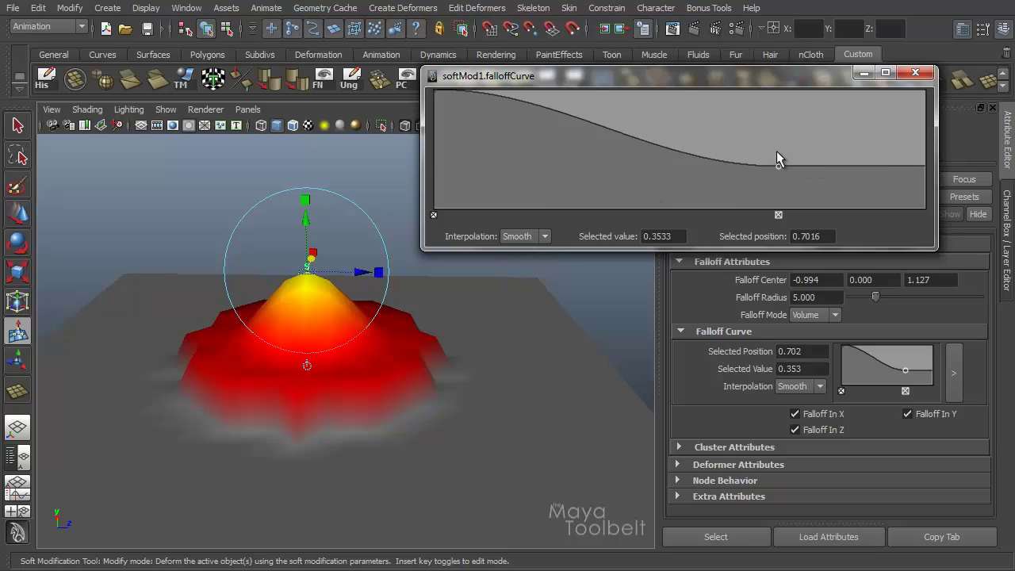
drag(788, 179, 768, 183)
Set both falloff curve points to Linear interpolation and move the end point to position 1, value 0.
click(545, 237)
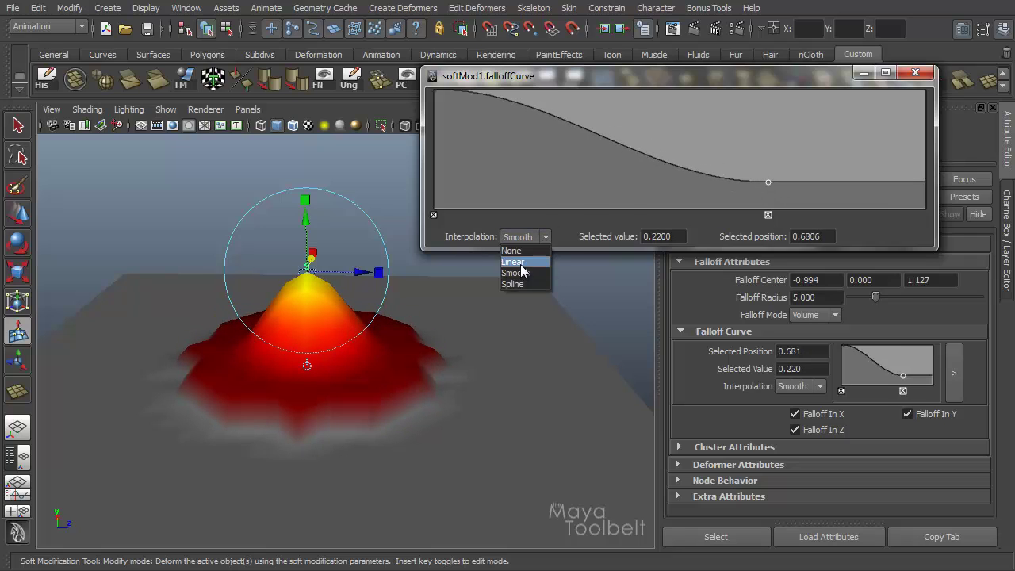
click(523, 263)
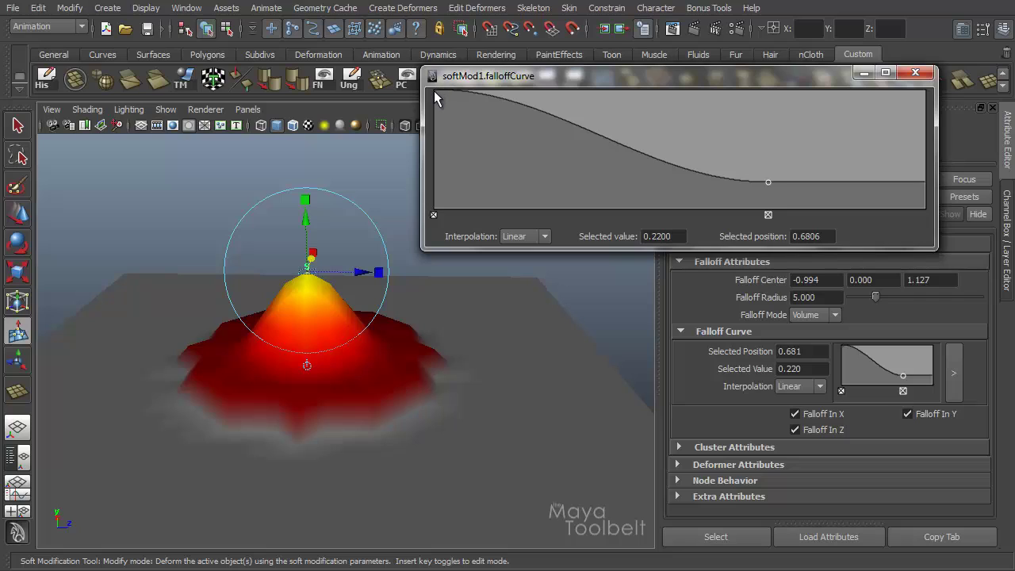
drag(434, 90, 434, 89)
click(545, 236)
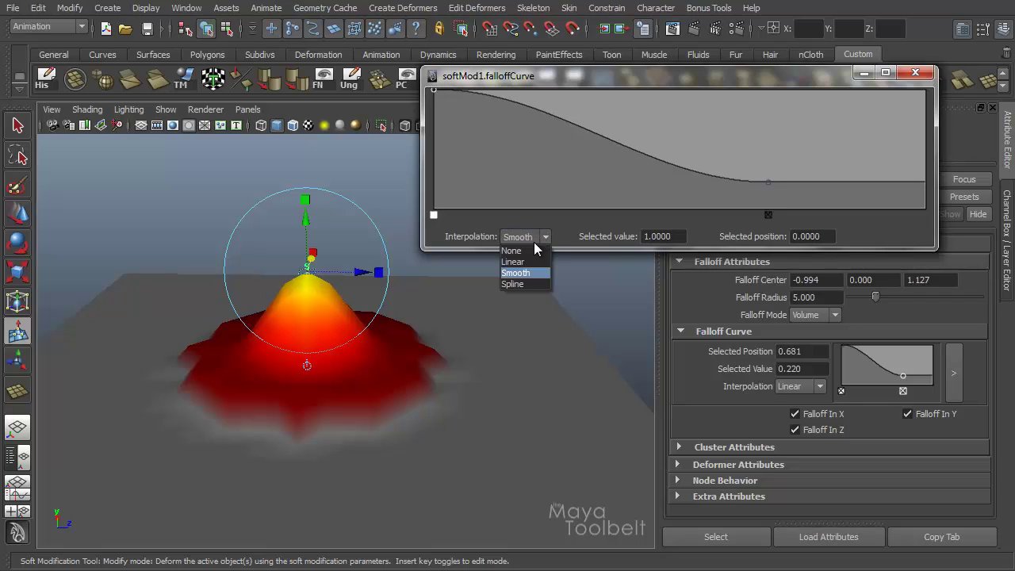
click(519, 264)
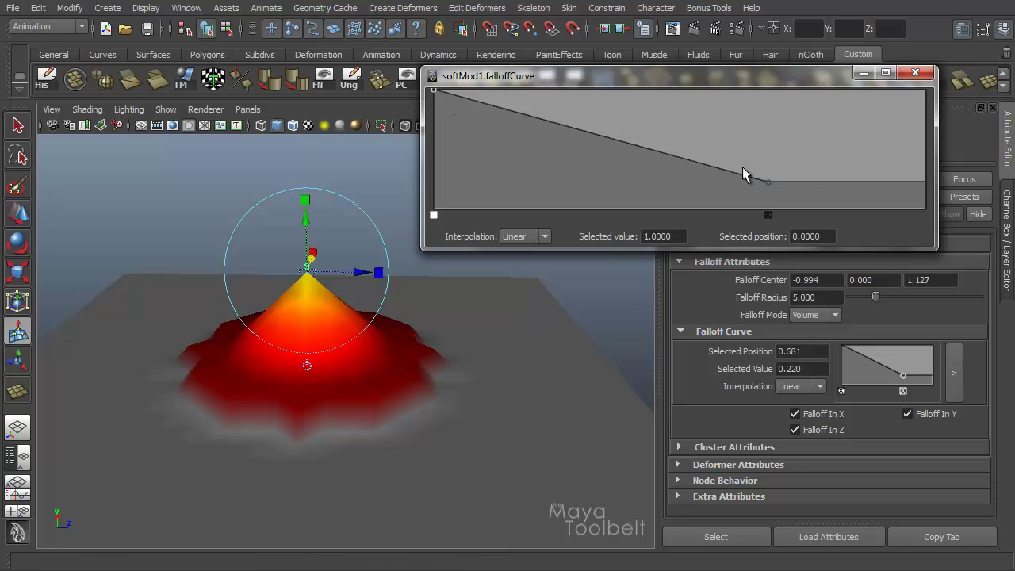
drag(767, 181, 925, 213)
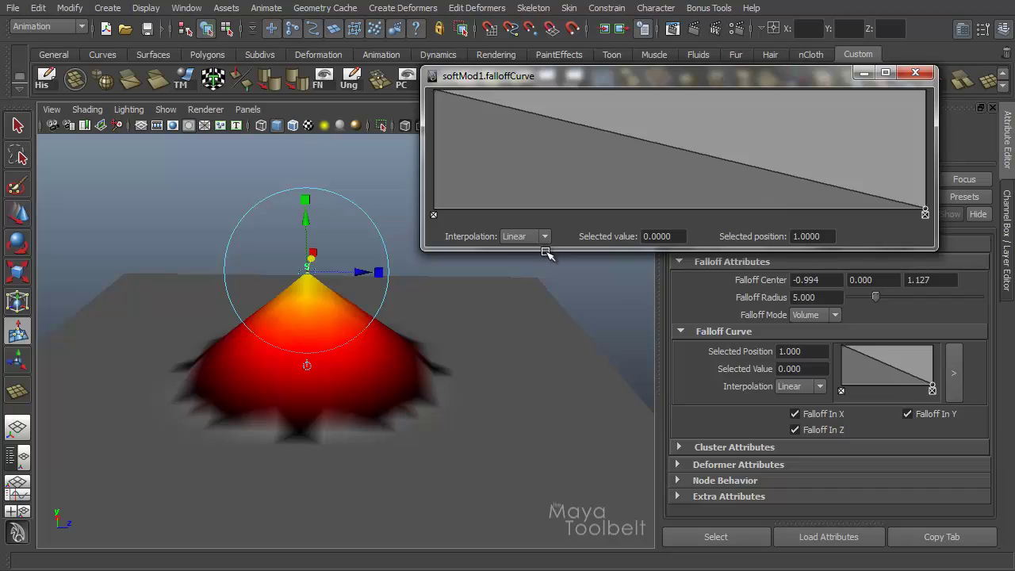
Set the interpolation of both the end and start points of the falloff curve to Smooth.
alt+drag(351, 307, 367, 267)
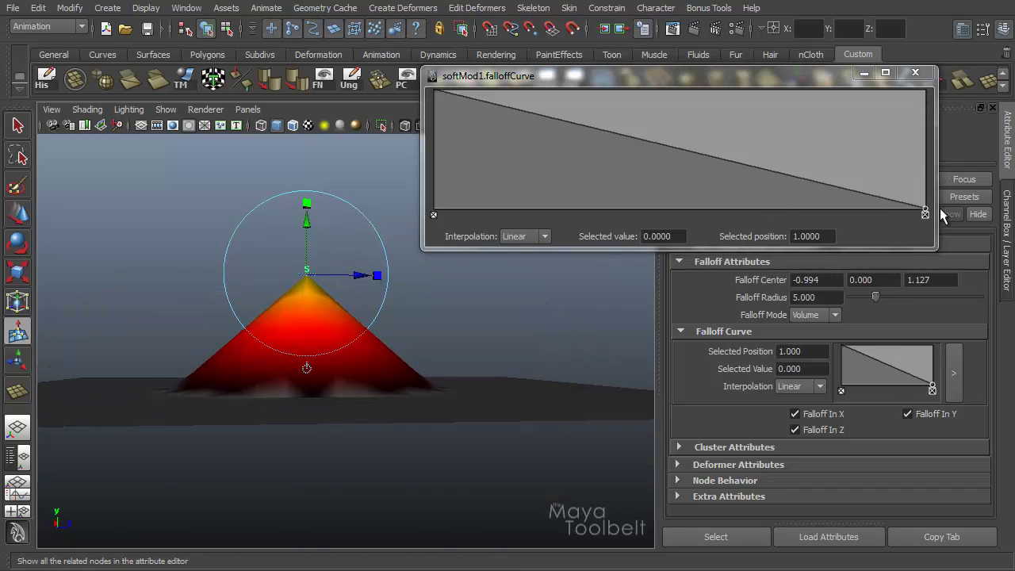
click(536, 237)
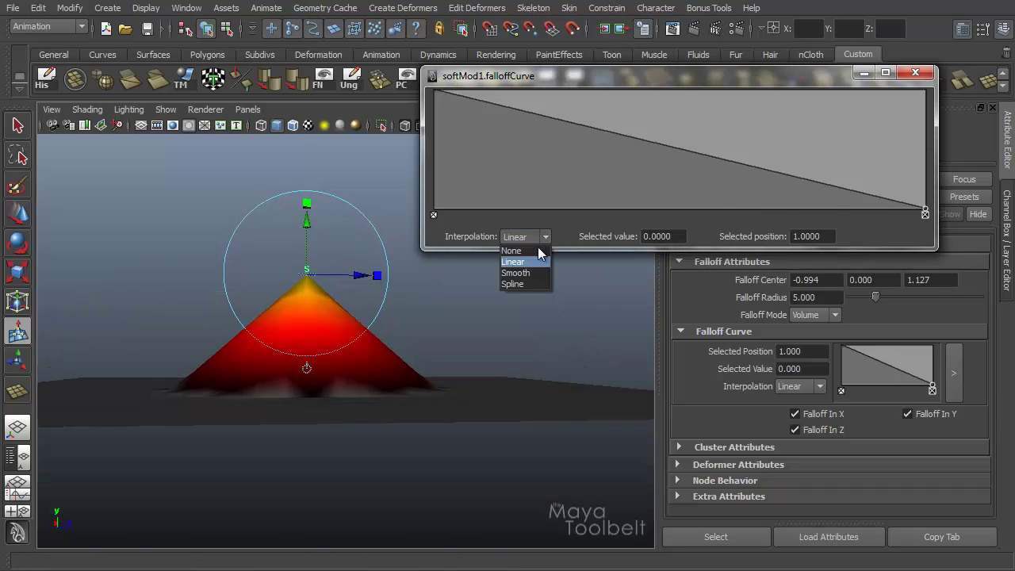
click(527, 273)
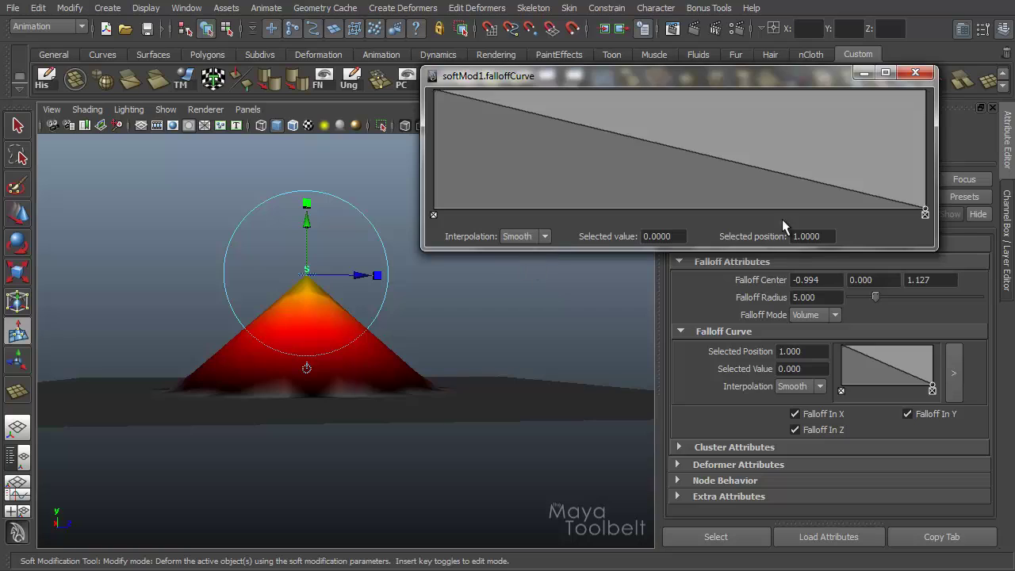
click(436, 90)
click(520, 238)
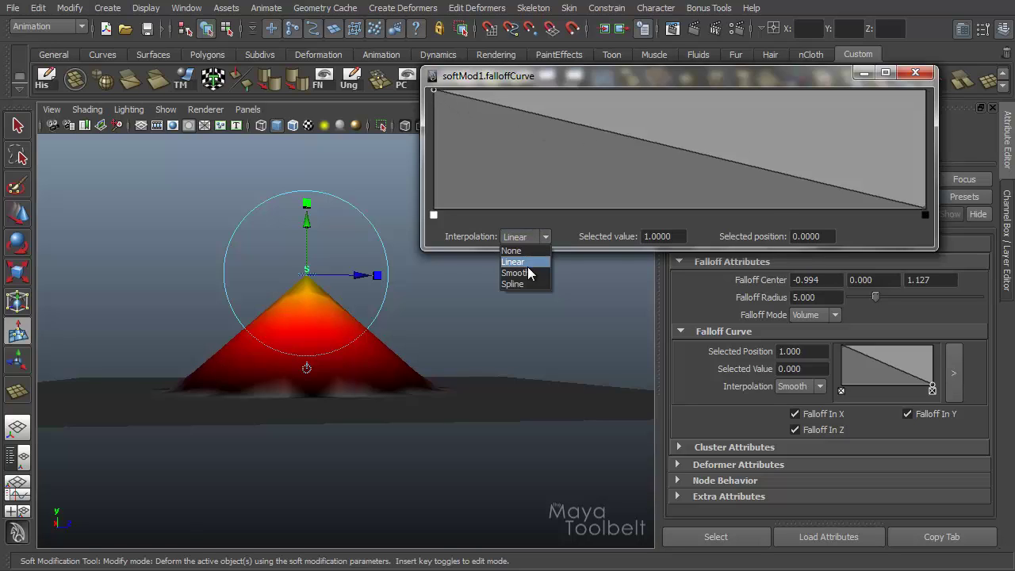
click(527, 270)
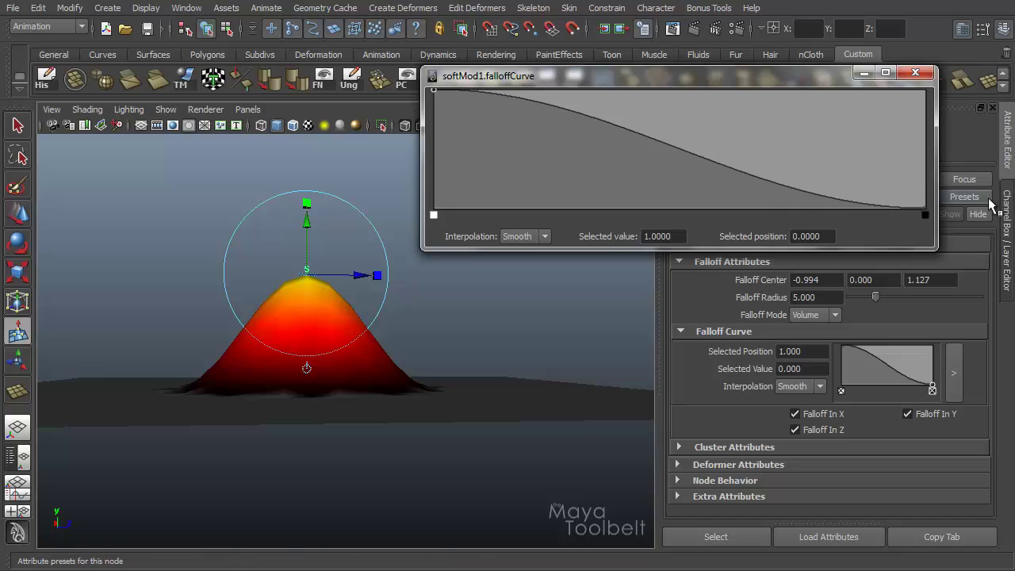
Set the start point's interpolation to None and lower its value to about 0.7067.
click(545, 237)
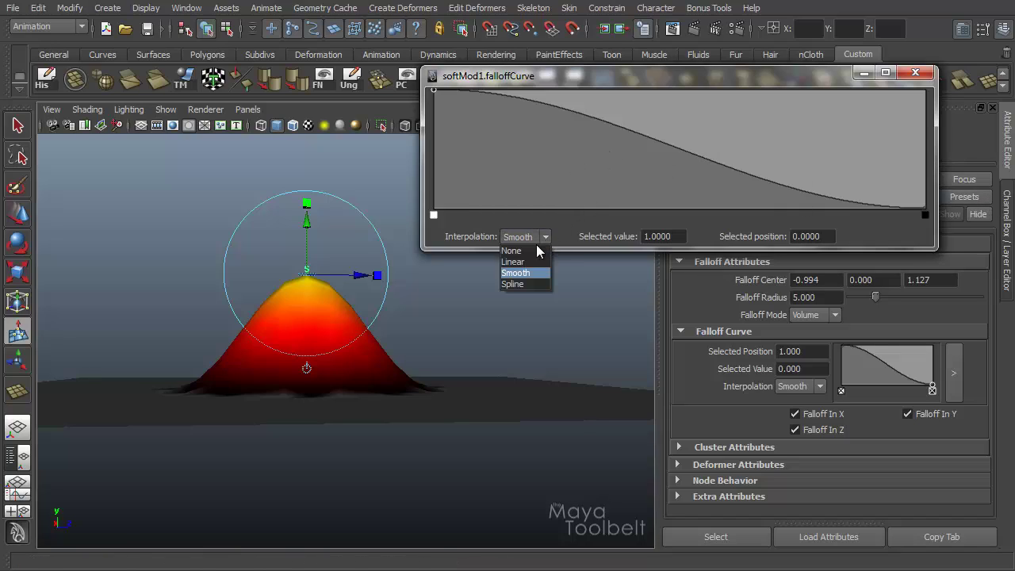
click(527, 251)
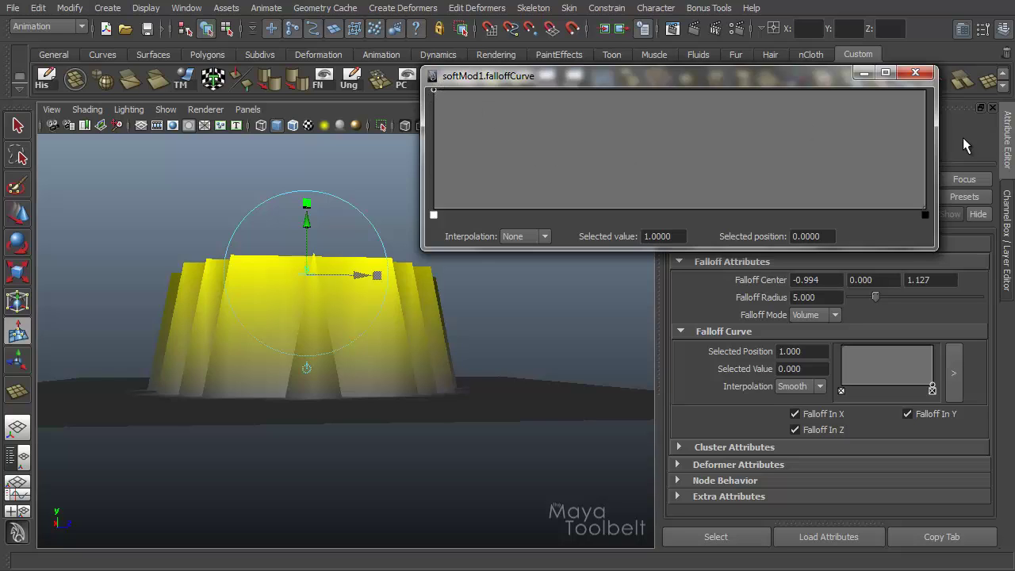
drag(433, 90, 433, 124)
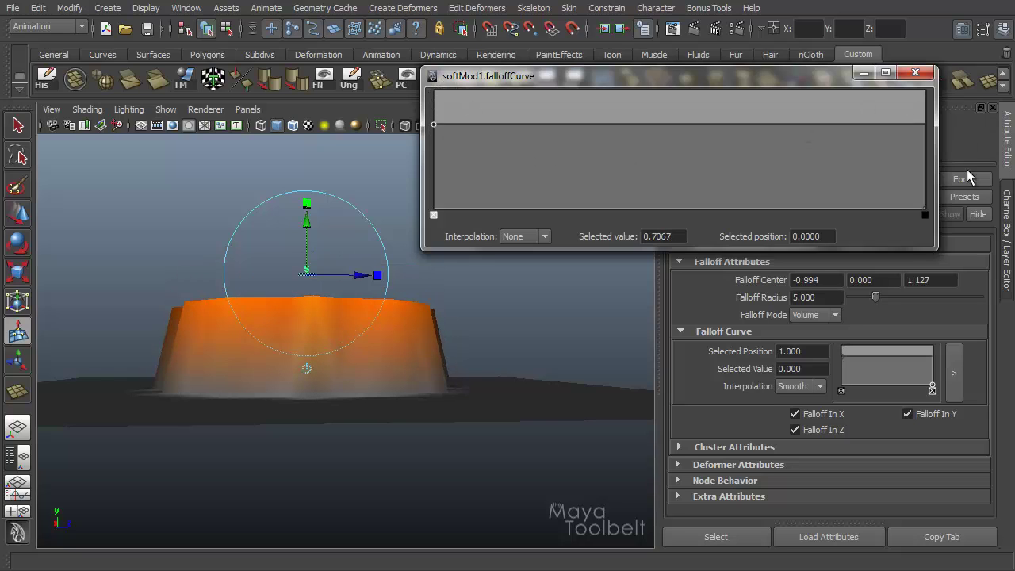
Move the falloff curve's end point to about position 0.4645, value 0.22, and view the stepped deformation from several angles.
drag(925, 214, 663, 181)
alt+drag(439, 336, 571, 349)
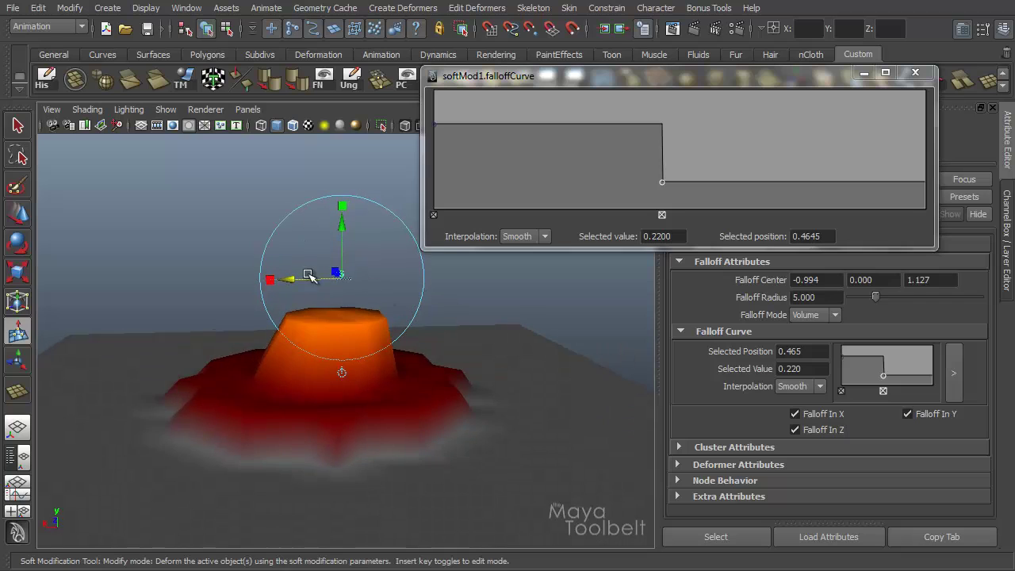
mouse_move(292, 283)
mouse_down()
mouse_move(219, 283)
mouse_move(294, 295)
mouse_up()
alt+drag(420, 328, 485, 300)
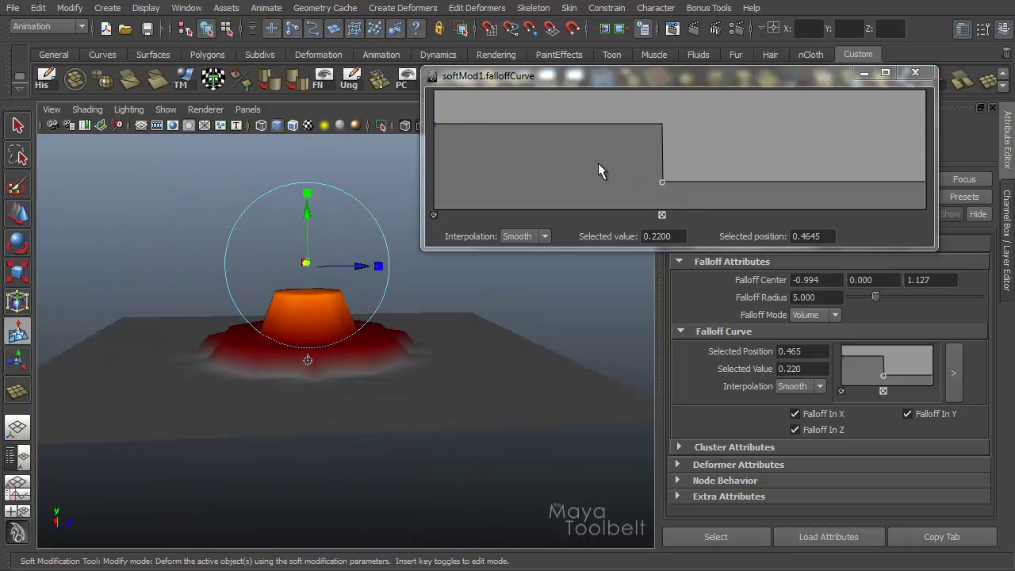
Nudge the start point to value 0.72, then place the outer point at position 0.4661, value 0.2333 with interpolation None.
drag(430, 121, 435, 124)
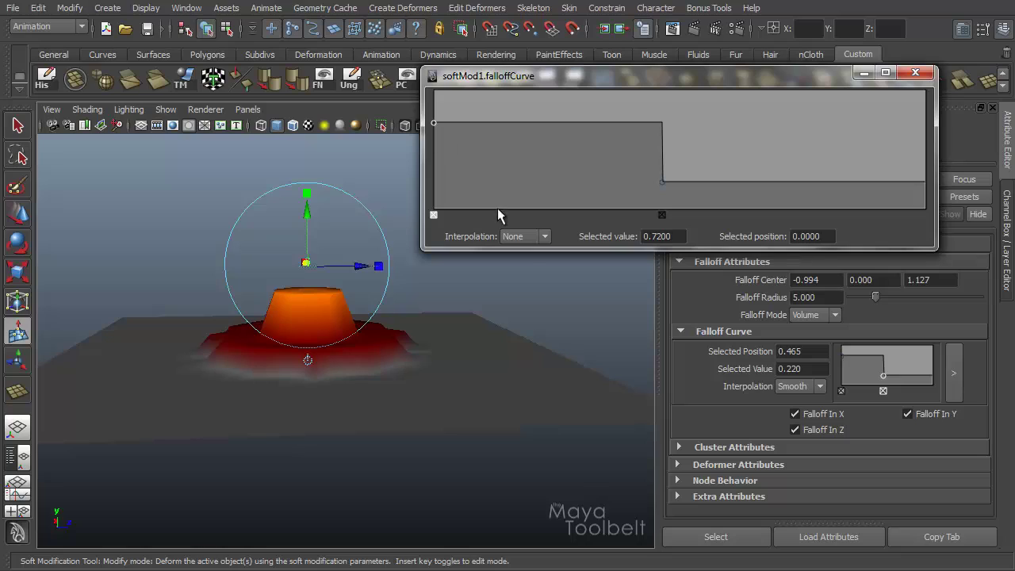
click(663, 181)
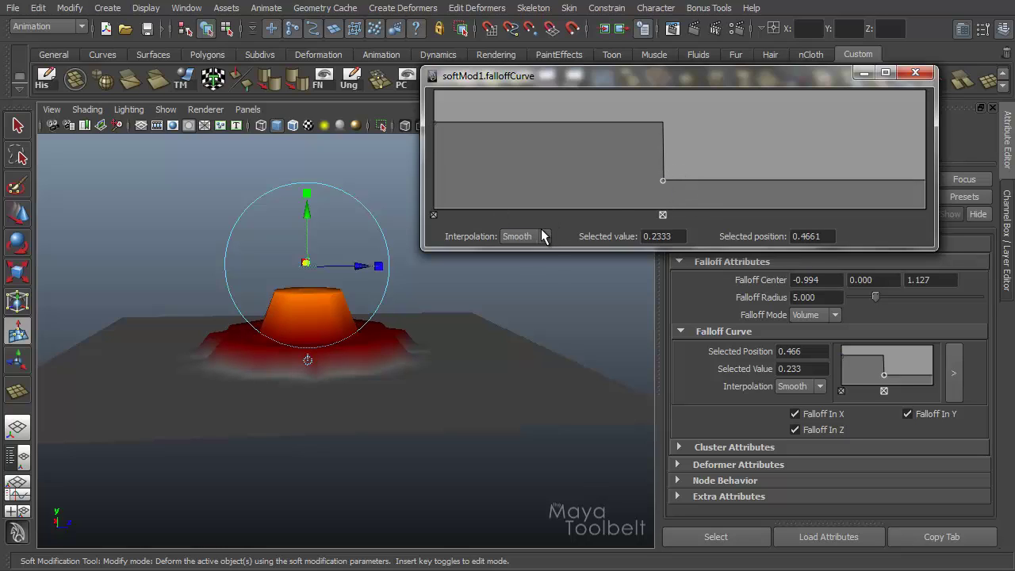
click(544, 236)
click(512, 251)
Step the falloff curve with start value 1, a new middle point at position 0.4194, value 0.5933, and the outer point at 0.7435, 0.2067.
drag(555, 129, 595, 149)
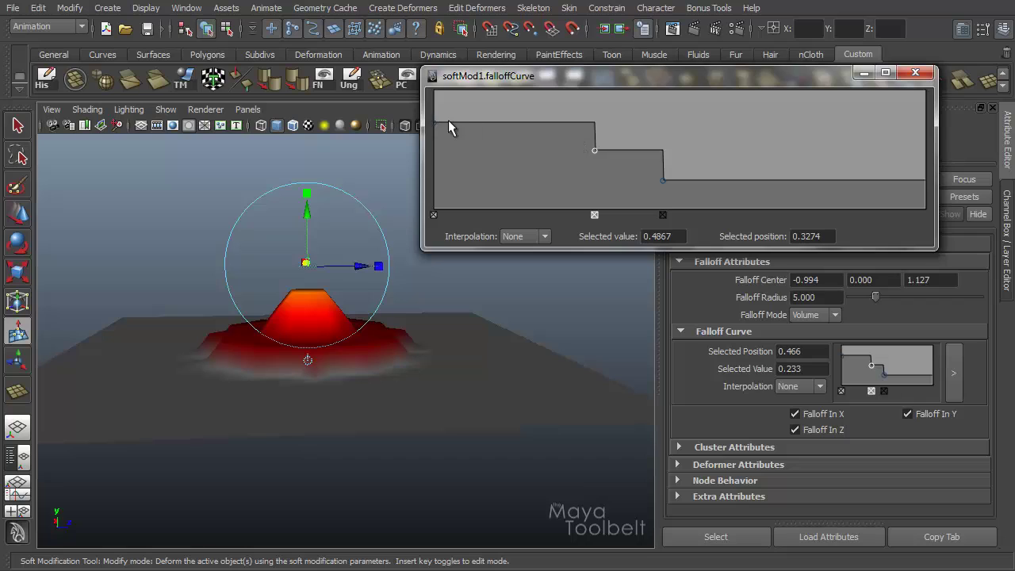
drag(436, 121, 434, 89)
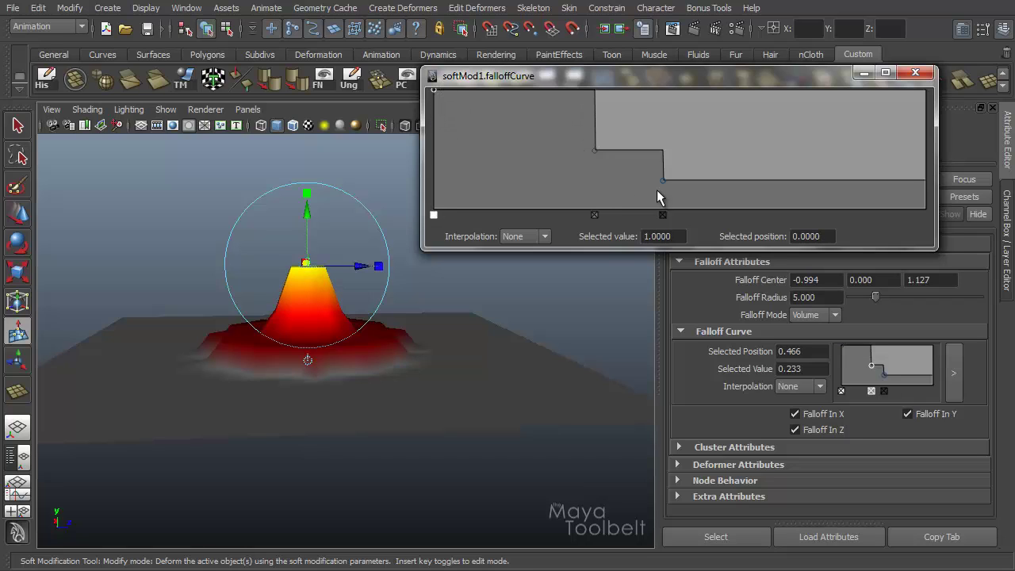
drag(664, 179, 799, 183)
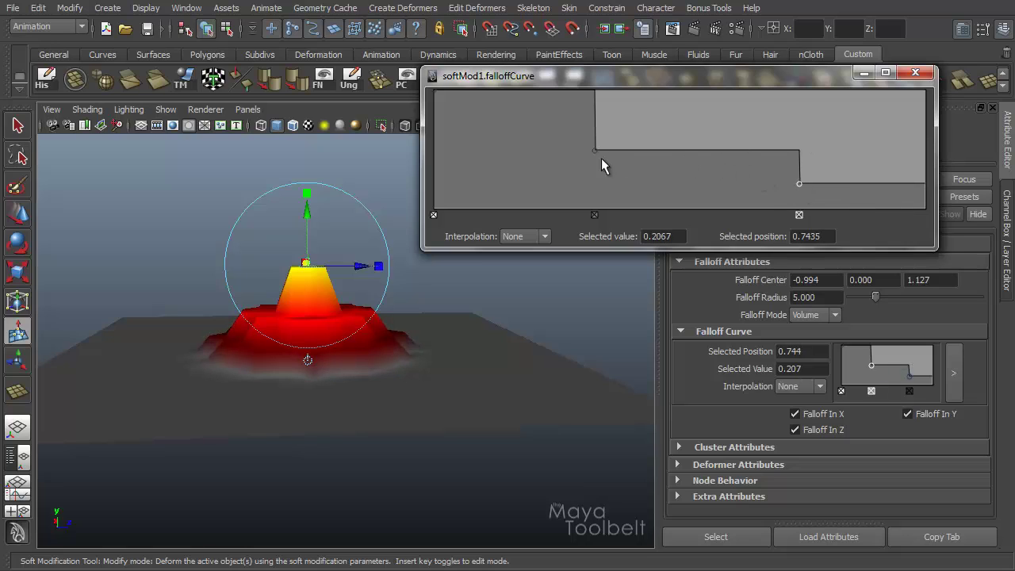
drag(596, 151, 640, 138)
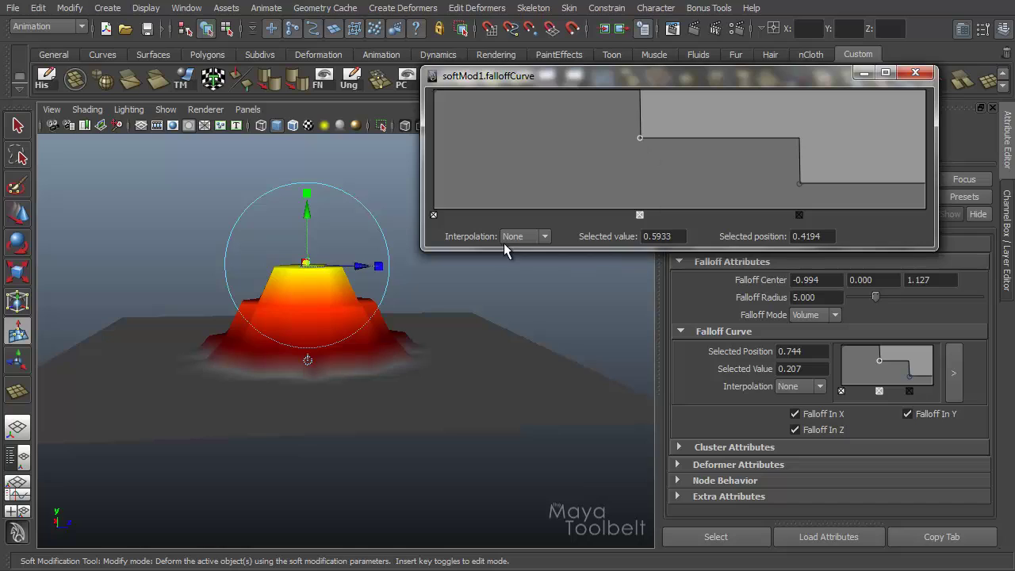
Set the middle falloff point's interpolation to Smooth and move the outer point to position 0.6419, value 0.1533.
click(544, 237)
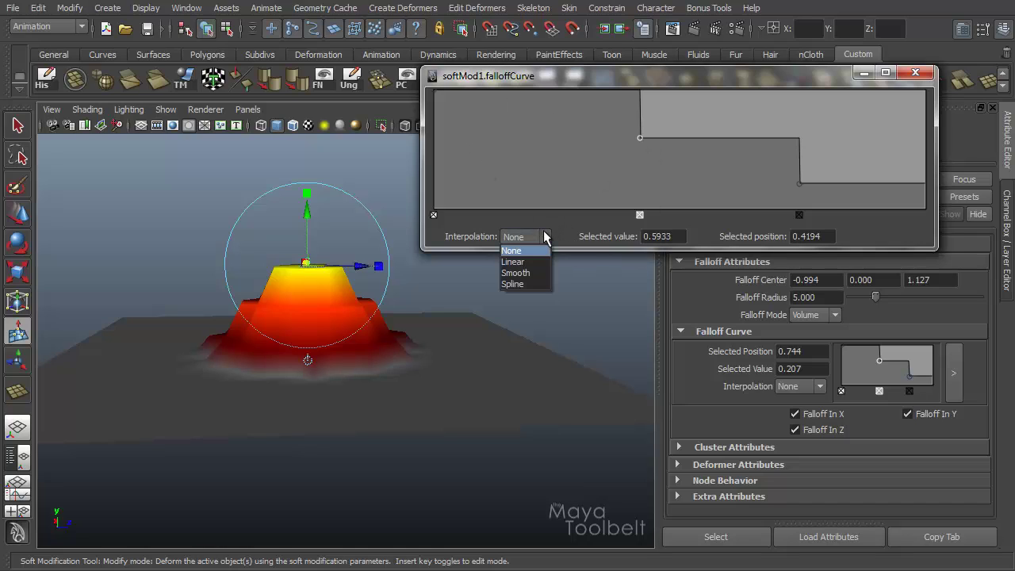
click(521, 273)
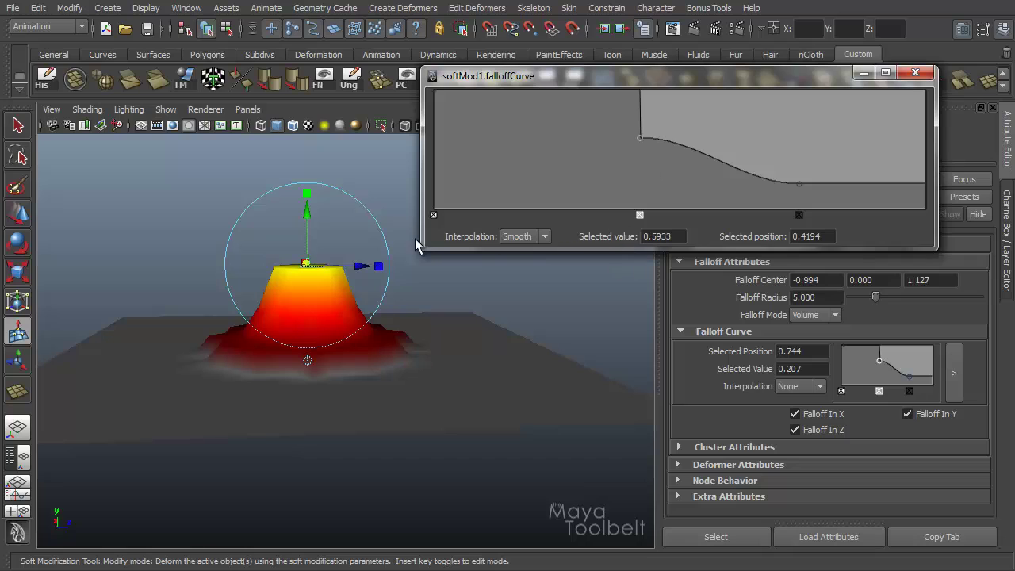
click(535, 236)
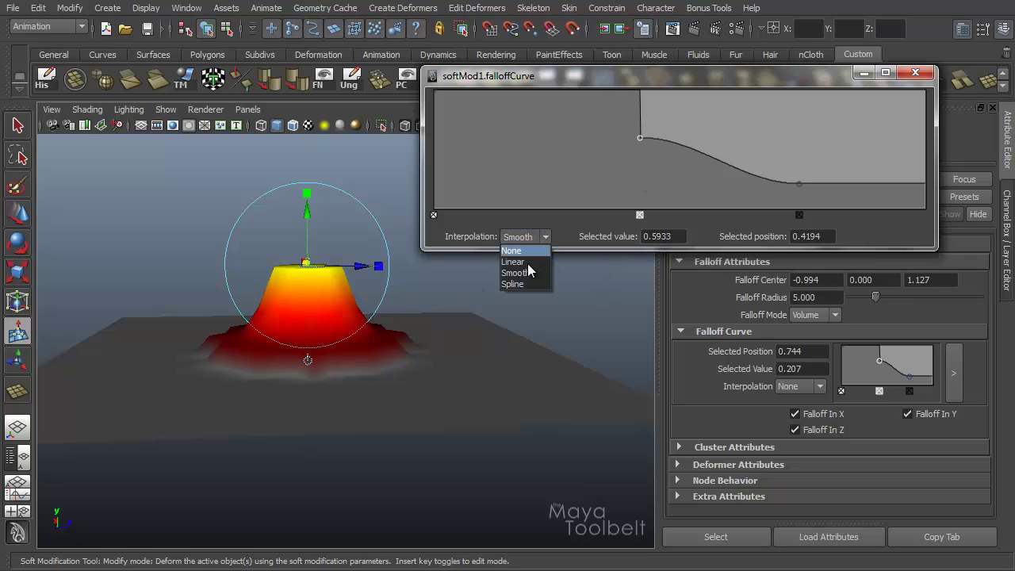
click(799, 182)
drag(832, 203, 847, 151)
click(847, 214)
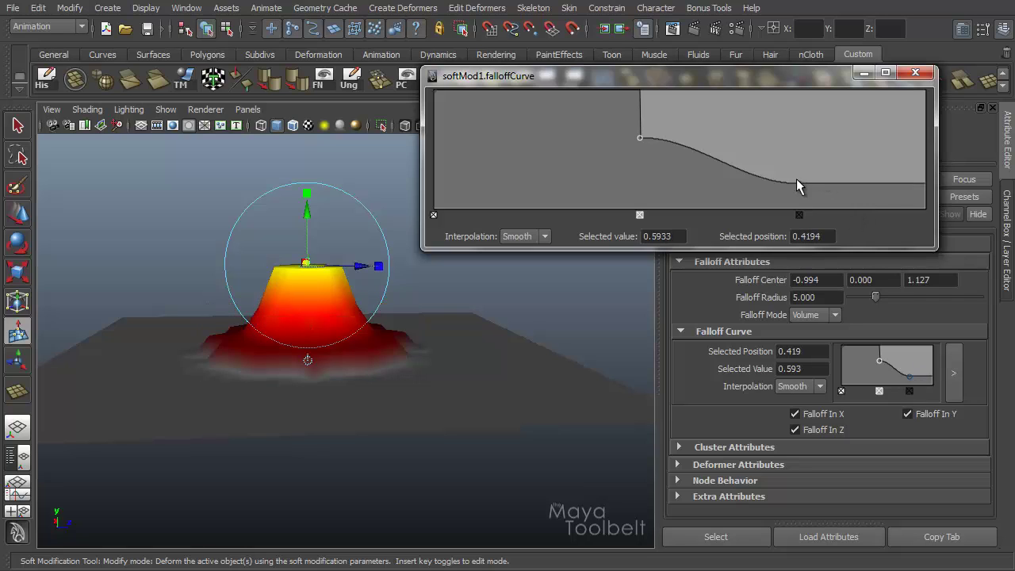
drag(800, 186, 750, 190)
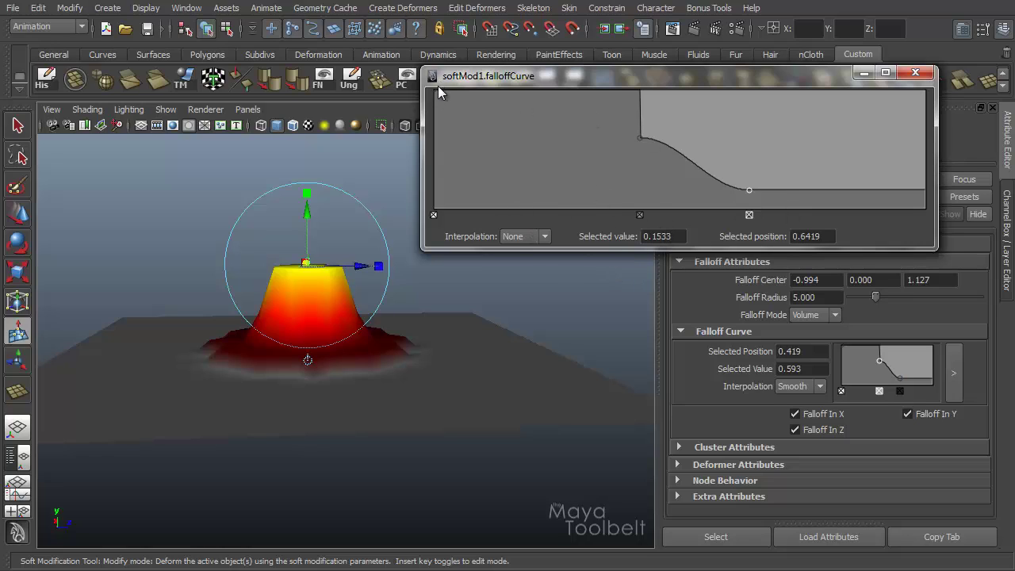
Set the outer point's interpolation to Spline and add a falloff point beyond it at position 0.9016, value 0.6.
click(640, 137)
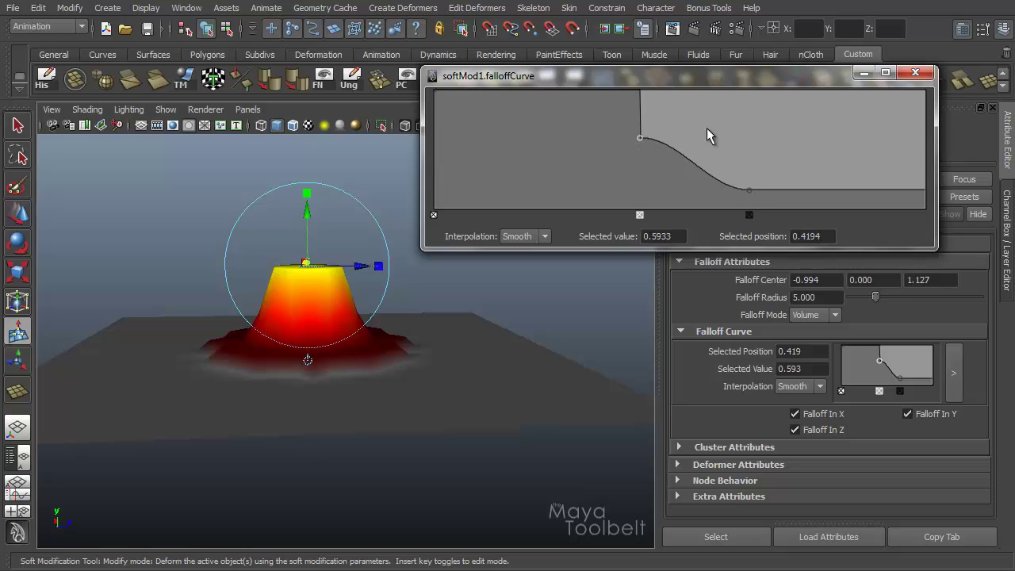
click(749, 191)
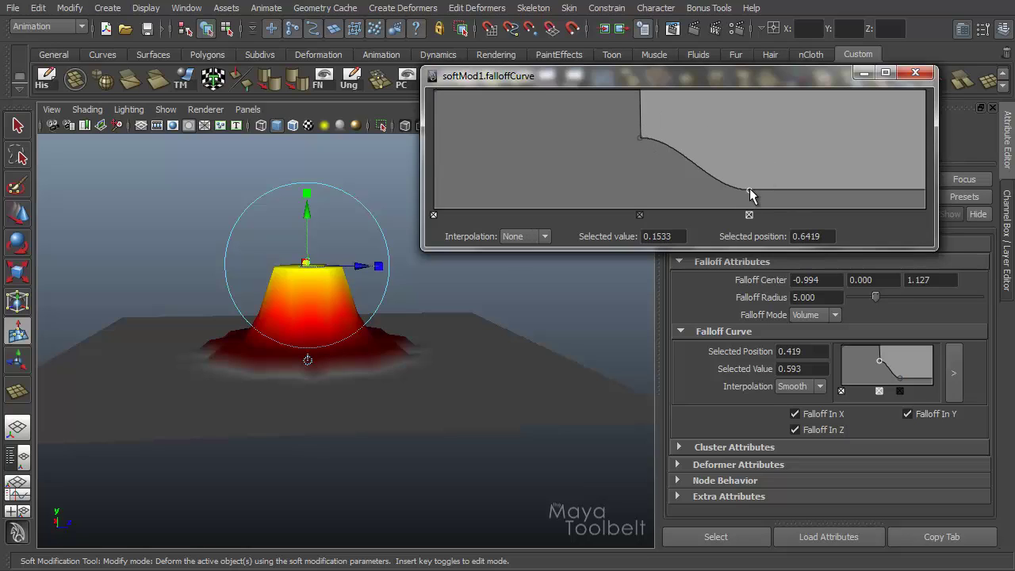
click(541, 238)
click(524, 285)
drag(860, 166, 877, 136)
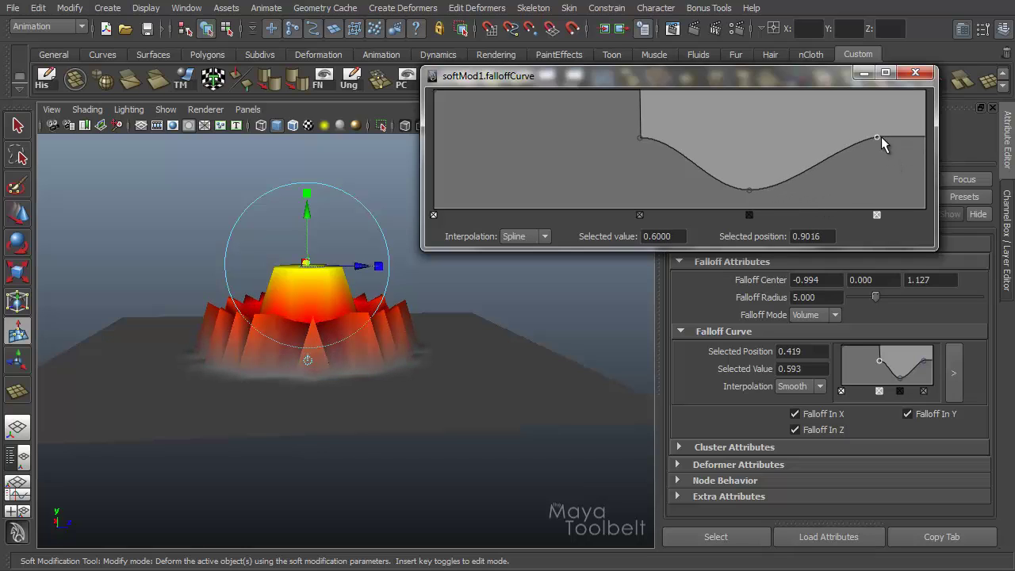
Change the last point's interpolation to Linear, then set the low point at position 0.6435, value 0.1467 to Linear too.
click(545, 237)
click(522, 263)
click(750, 191)
click(526, 236)
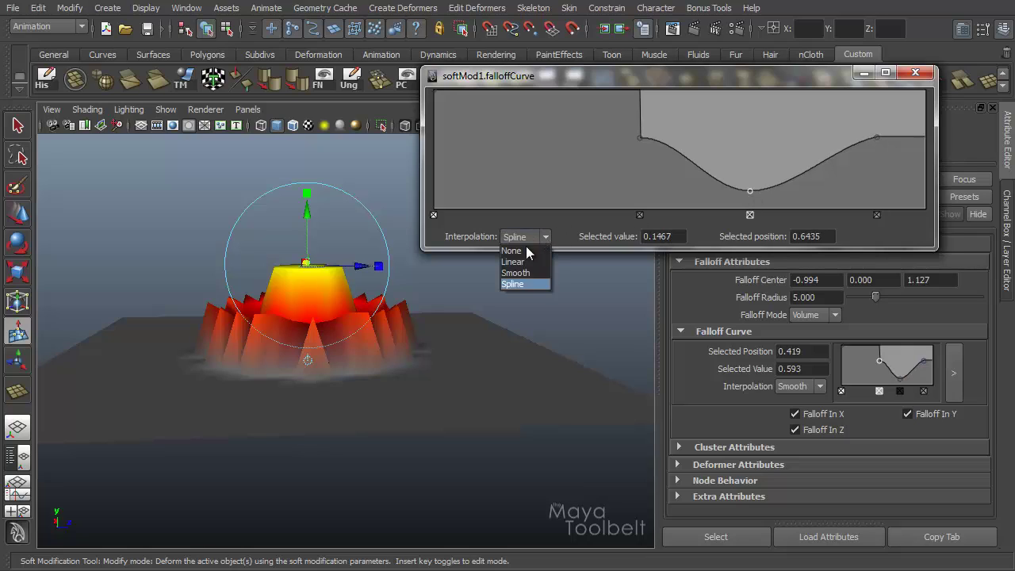
click(515, 261)
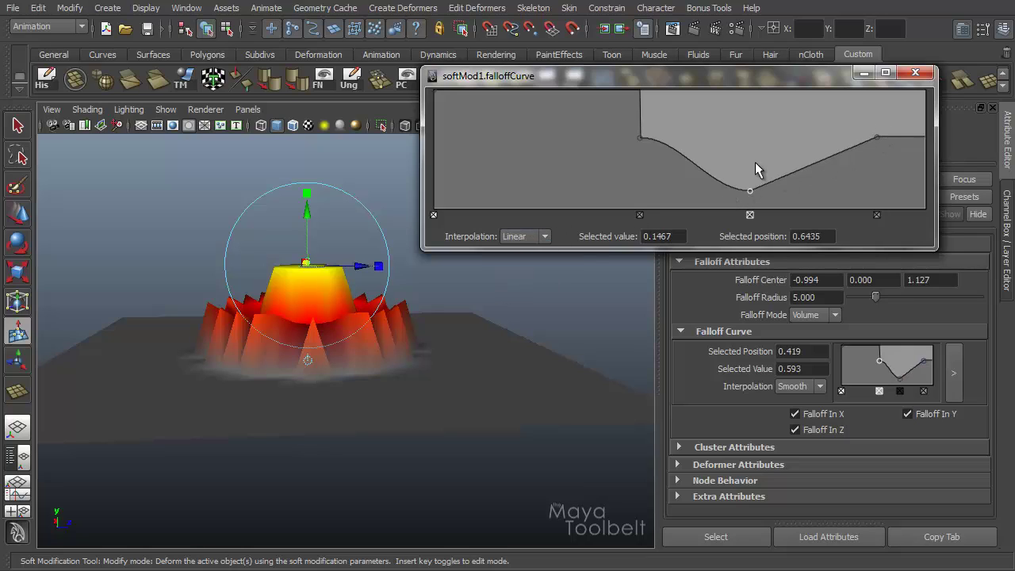
Add a falloff point at position 0.6016, value 0.54, and shift the low point to position 0.661, value 0.14.
click(729, 144)
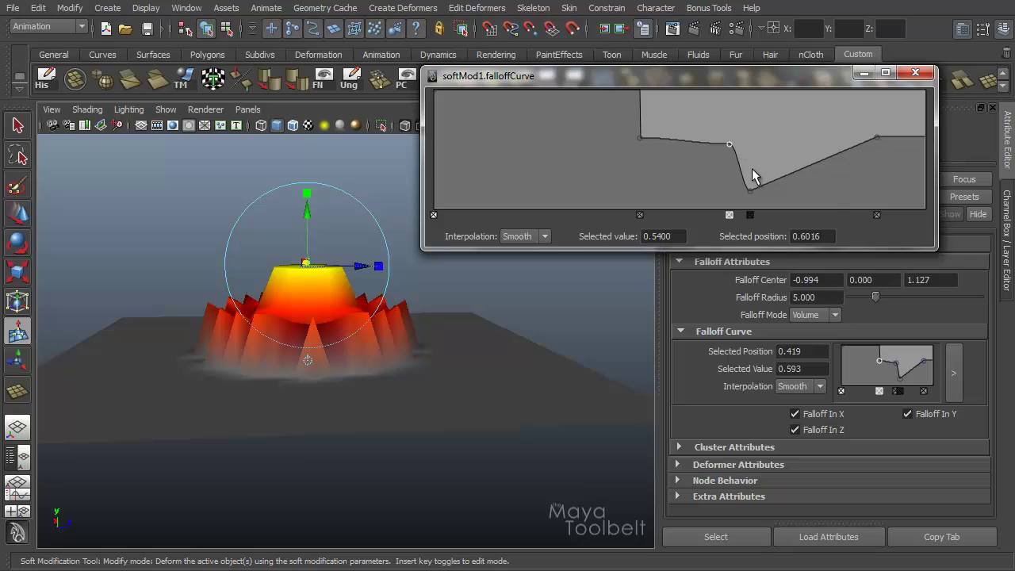
click(916, 72)
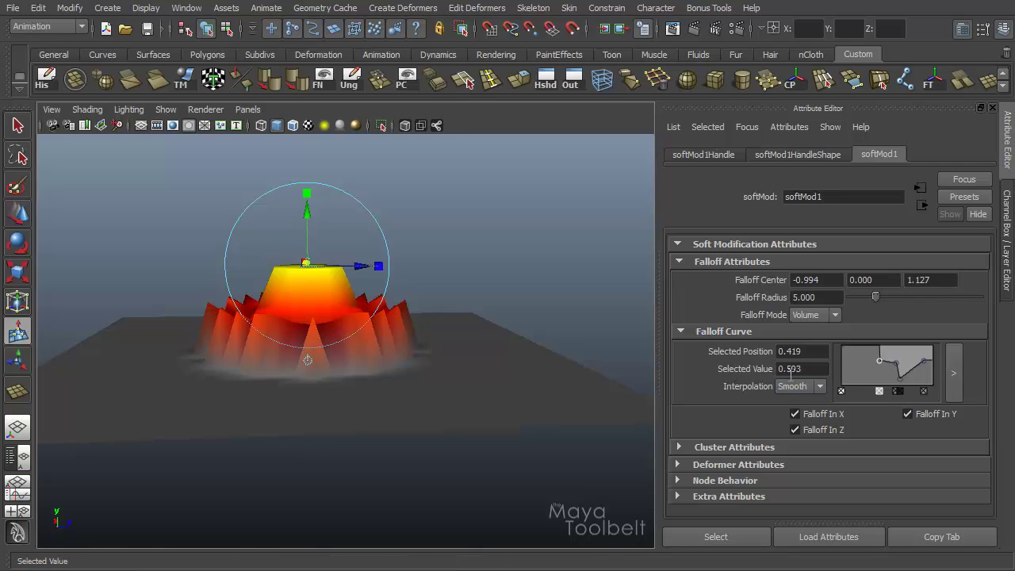
click(896, 361)
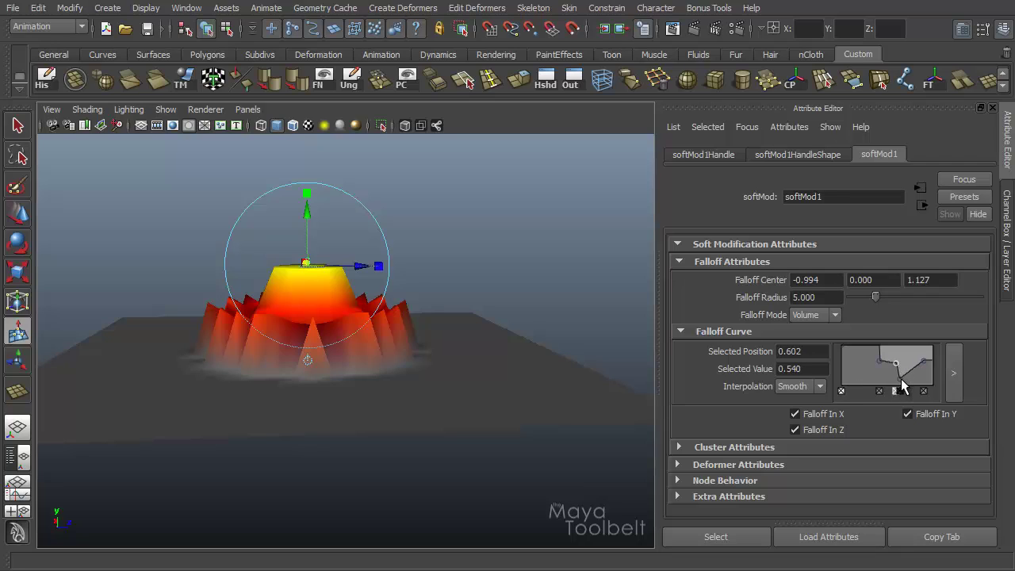
click(902, 380)
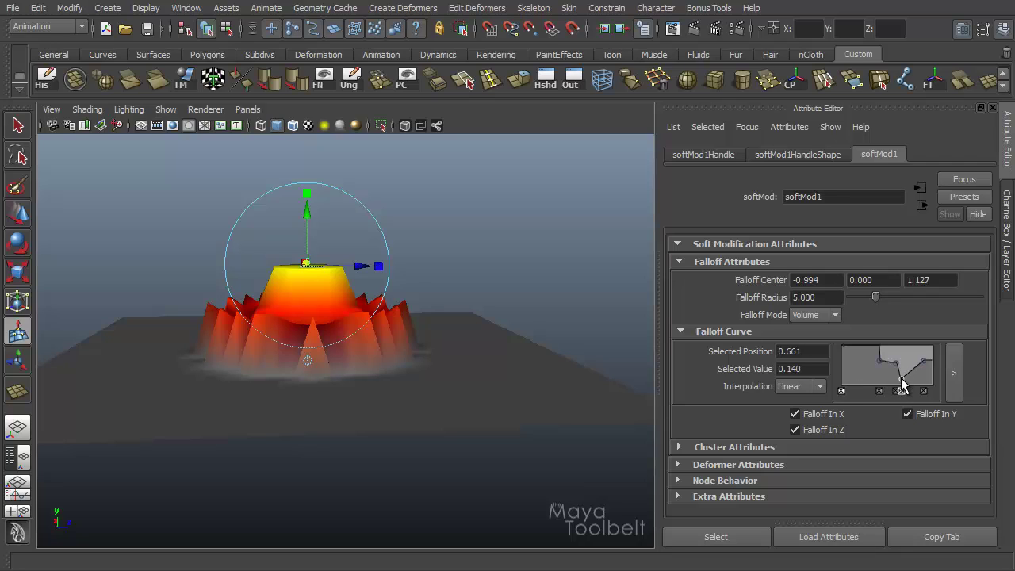
click(956, 372)
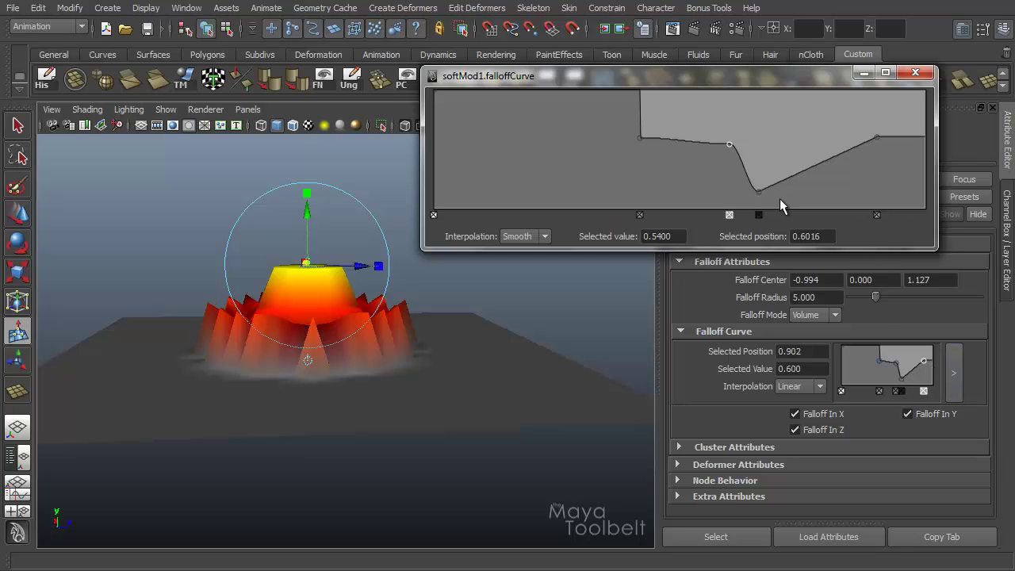
click(915, 73)
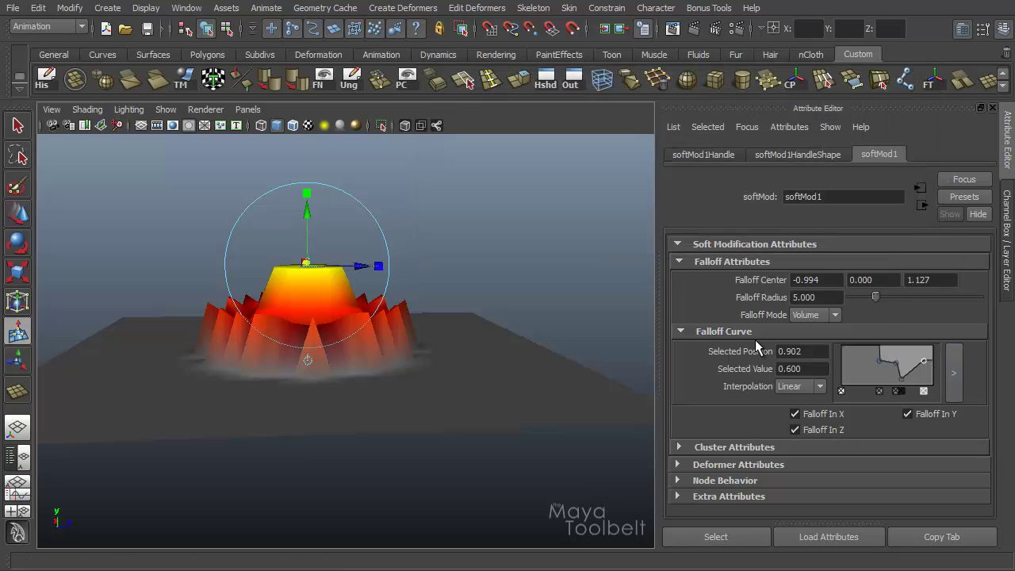
Reduce the enlarged falloff curve to two points by moving the low point to position 1, value 0 and deleting the extra points.
click(954, 370)
click(877, 214)
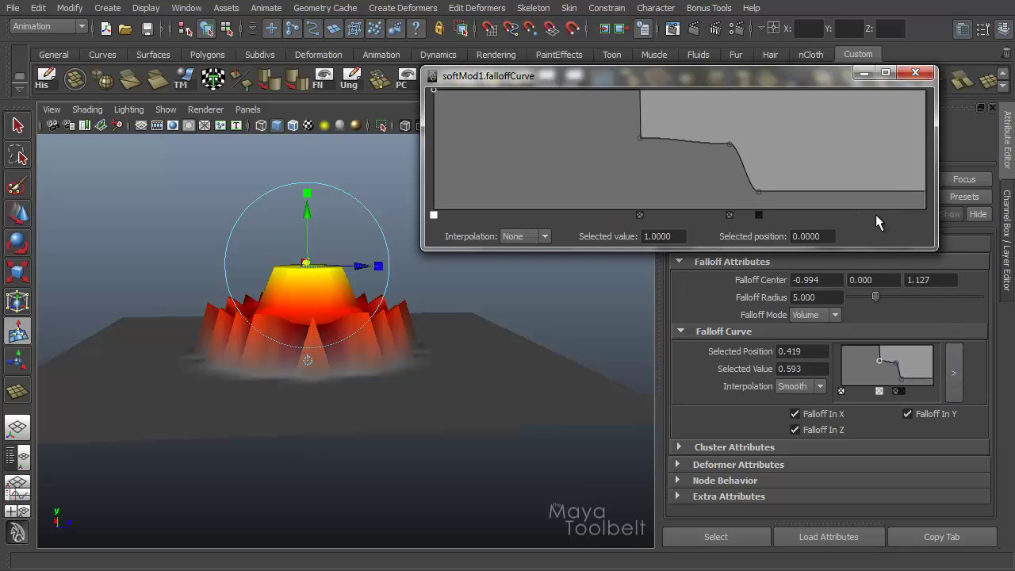
drag(753, 194, 926, 212)
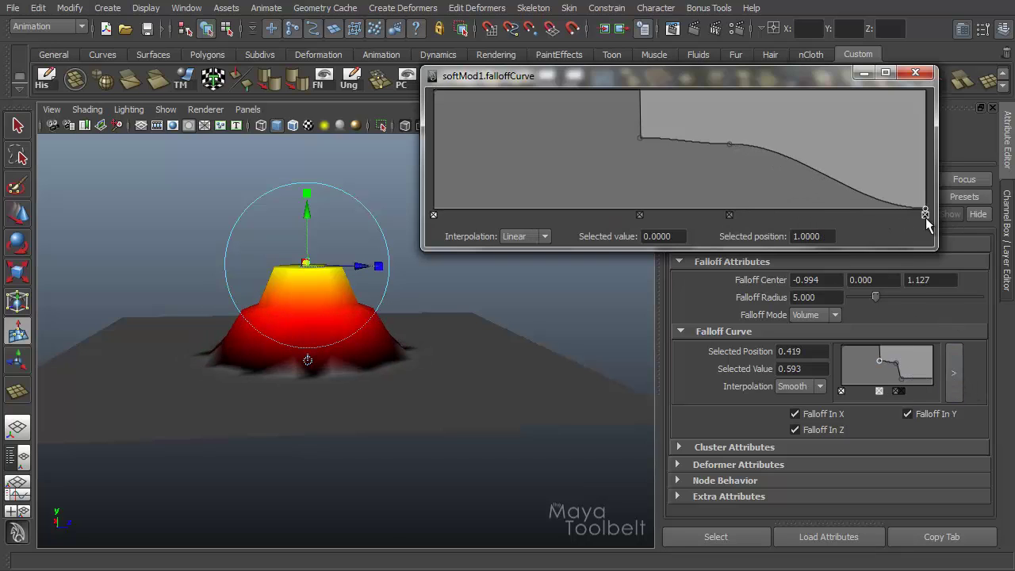
click(730, 214)
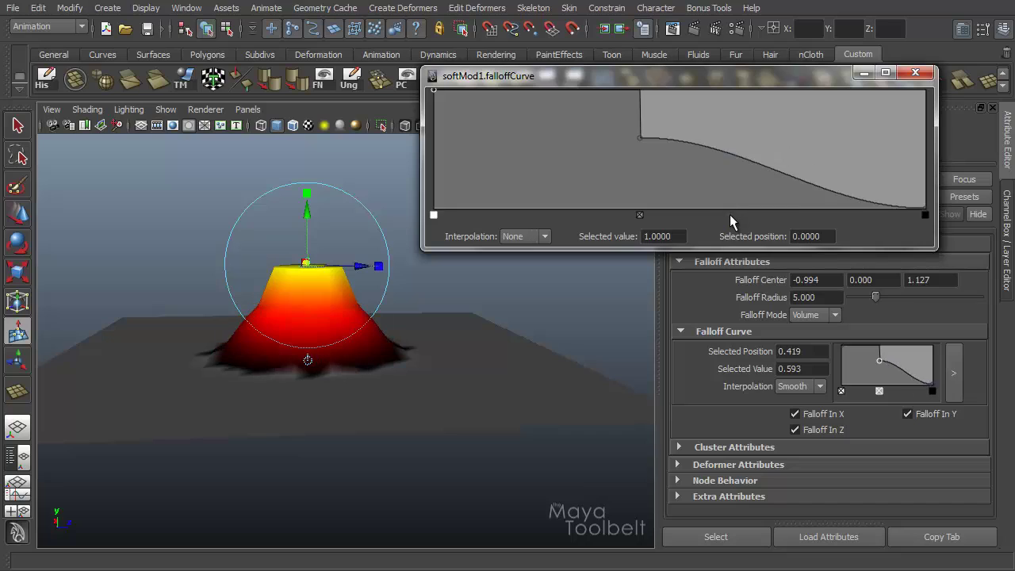
click(641, 215)
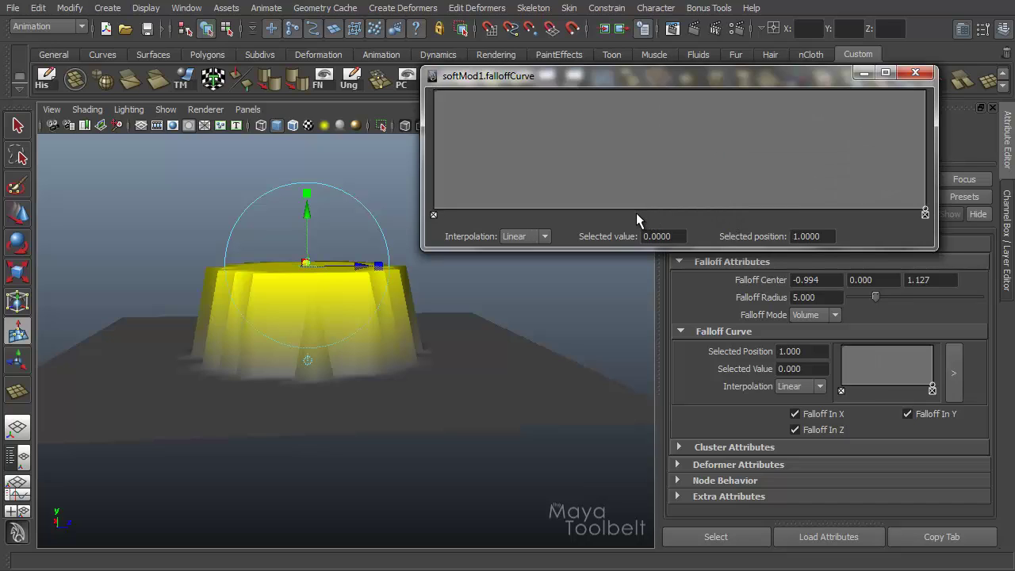
Set the interpolation of both the start and end falloff points to Smooth and close the enlarged curve.
click(434, 91)
click(514, 237)
click(511, 271)
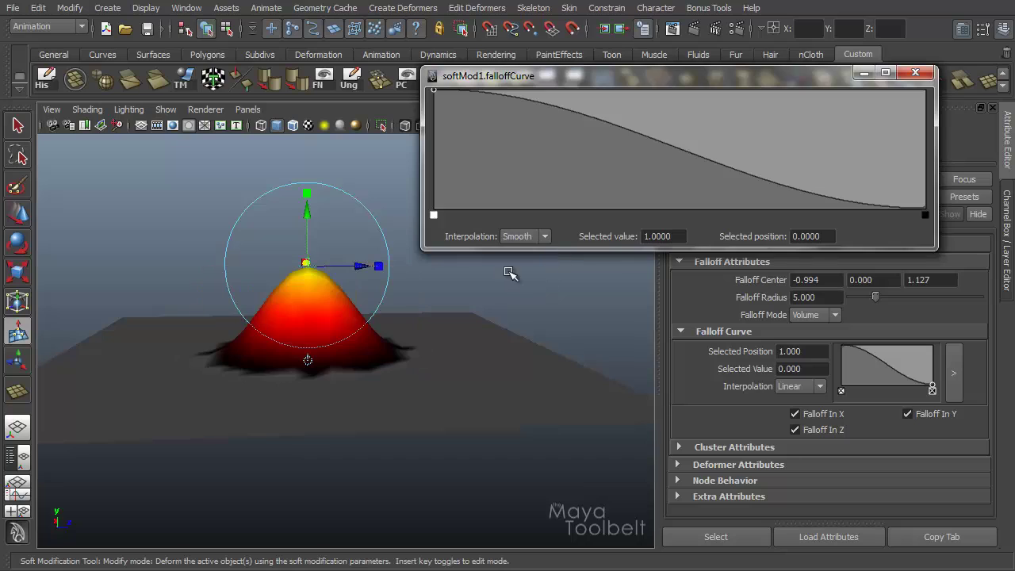
click(925, 211)
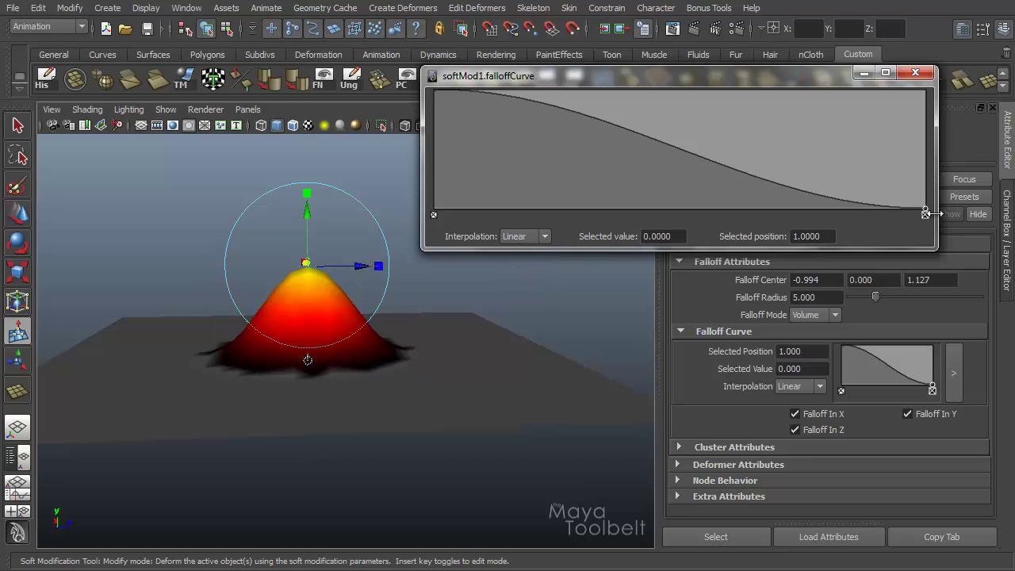
click(523, 237)
click(524, 272)
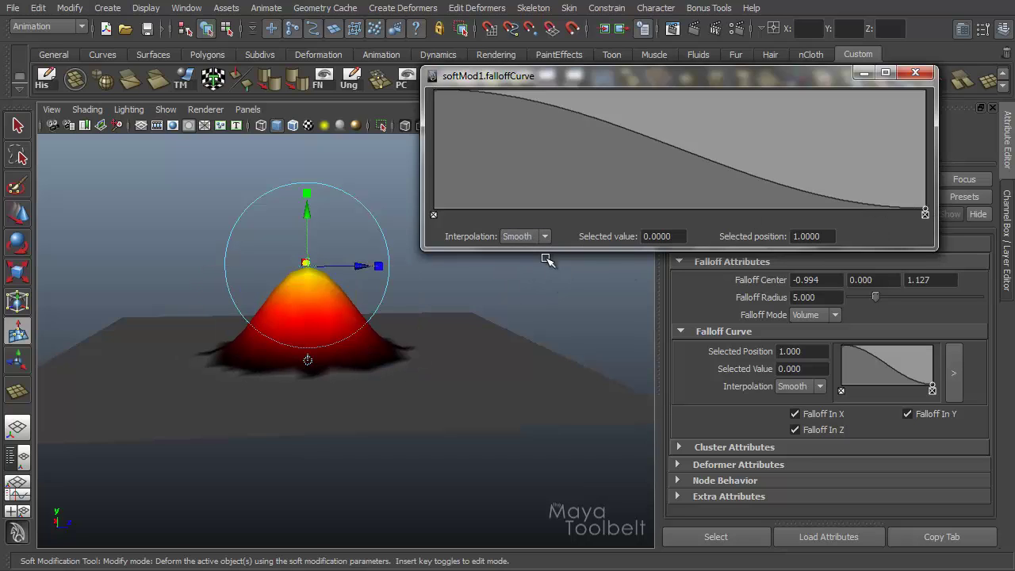
click(917, 73)
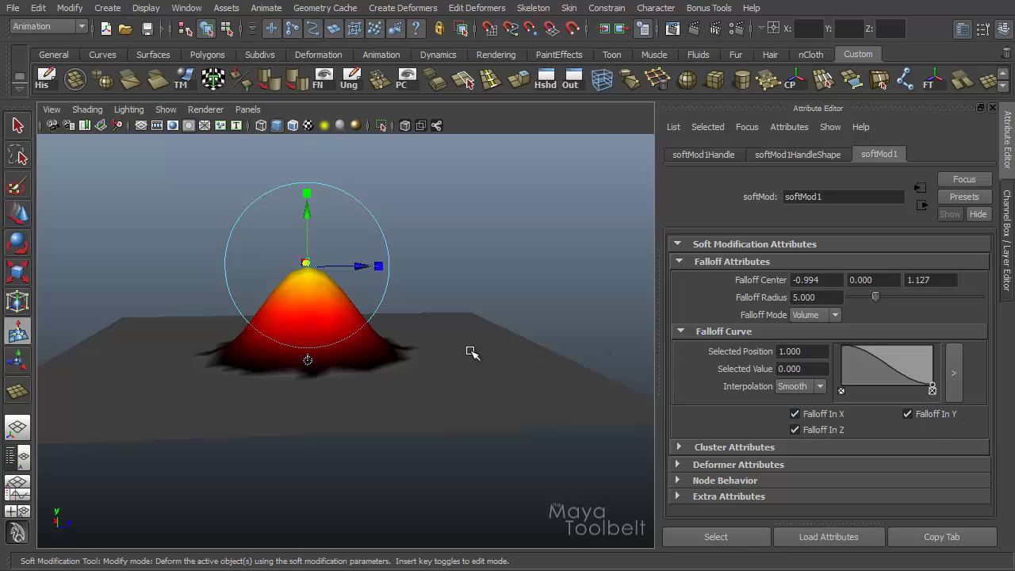
Turn off Falloff In X, inspect the deformed plane from several angles, and turn Falloff In X back on.
alt+drag(454, 332, 544, 378)
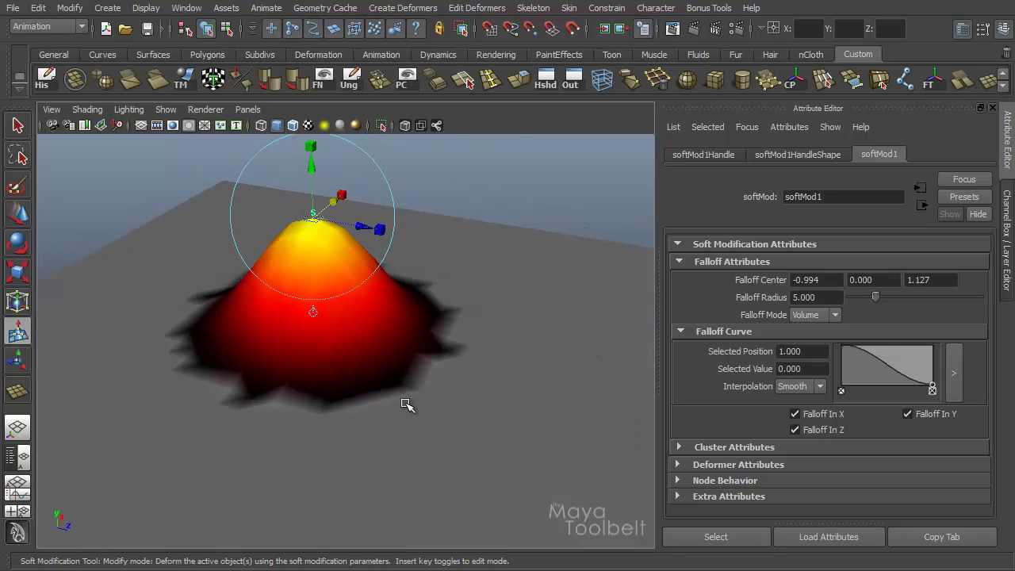
alt+drag(408, 404, 839, 429)
alt+drag(438, 403, 819, 405)
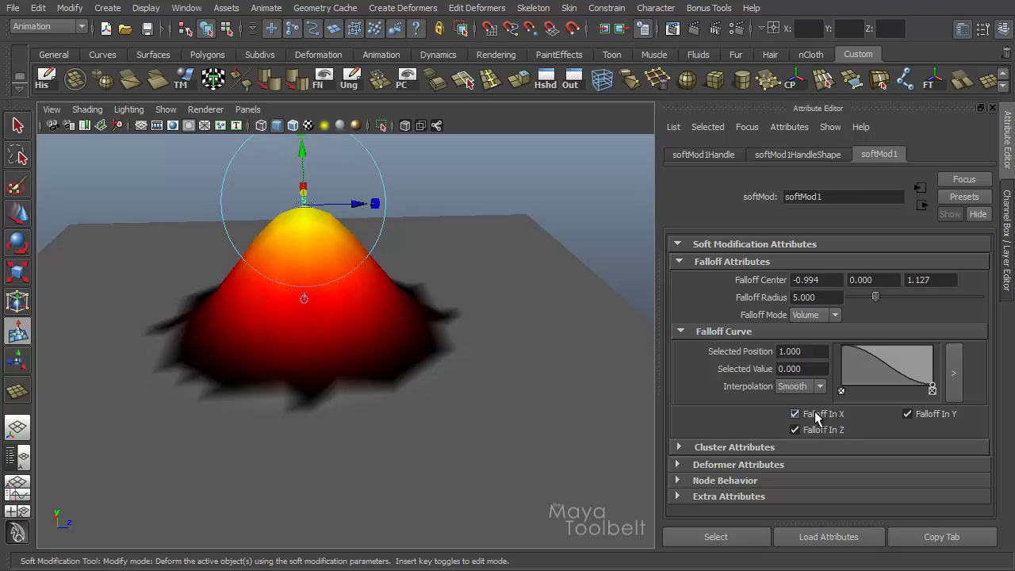
click(795, 413)
alt+drag(481, 387, 444, 373)
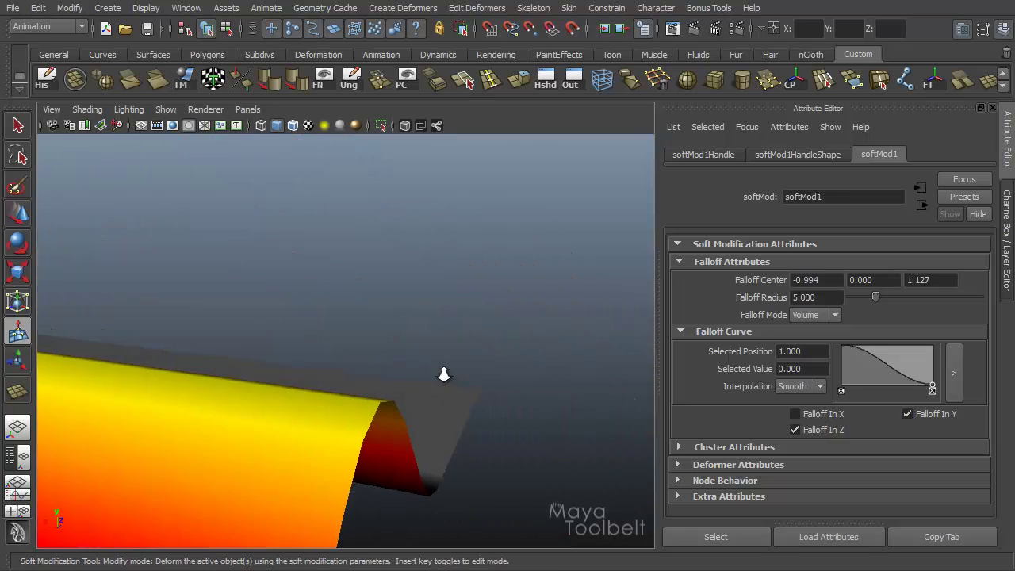
alt+middle_drag(262, 383, 505, 295)
alt+drag(505, 295, 414, 230)
click(414, 227)
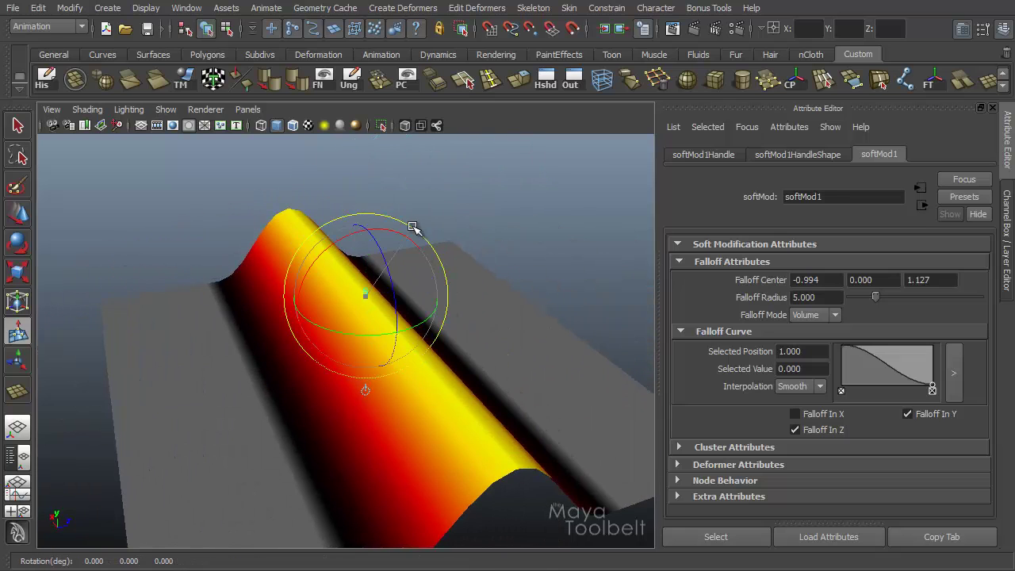
drag(423, 325, 476, 392)
alt+drag(528, 493, 509, 457)
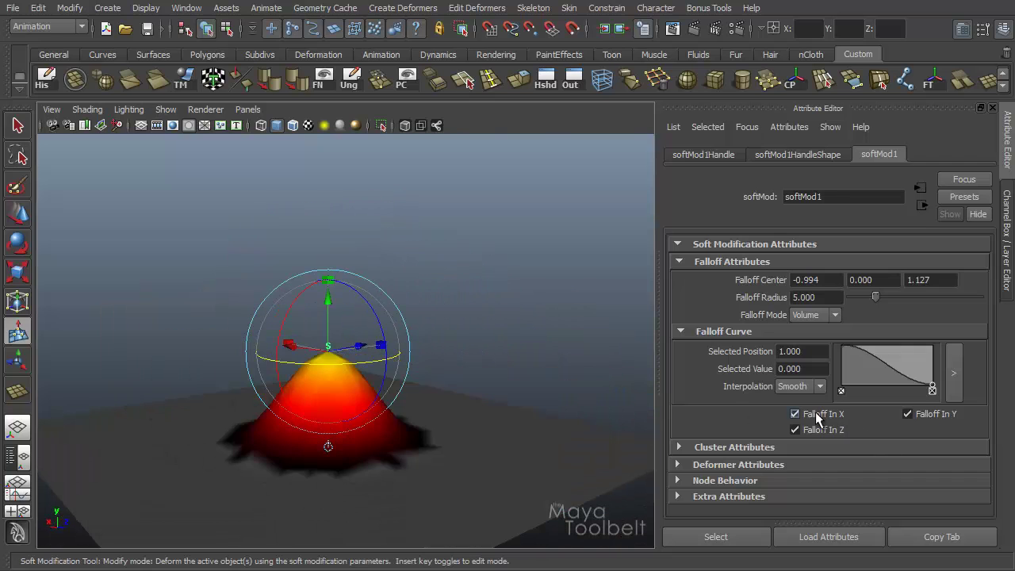
Turn off Falloff In Z, view the deformation from another angle, and turn Falloff In Z back on.
alt+drag(574, 390, 400, 308)
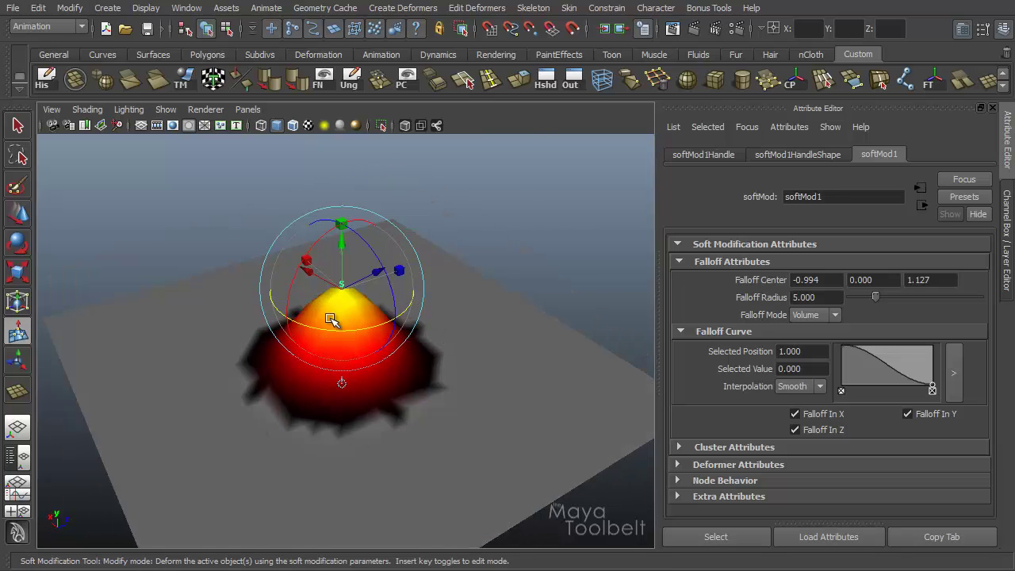
click(826, 431)
alt+drag(494, 404, 634, 420)
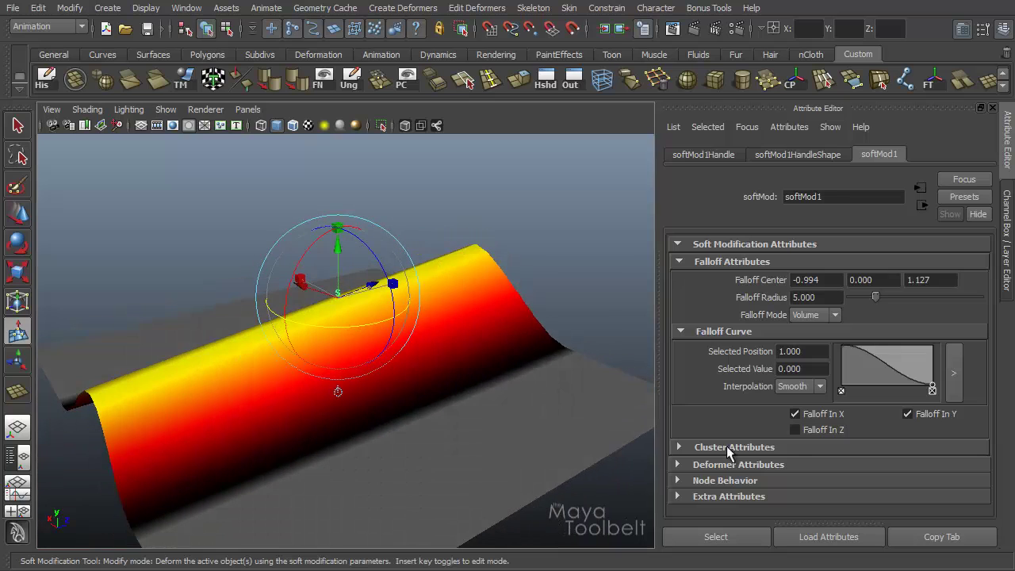
click(796, 430)
Raise the soft modification handle along Y with the Move tool to about 6.474 cm.
alt+drag(532, 379, 330, 308)
key(w)
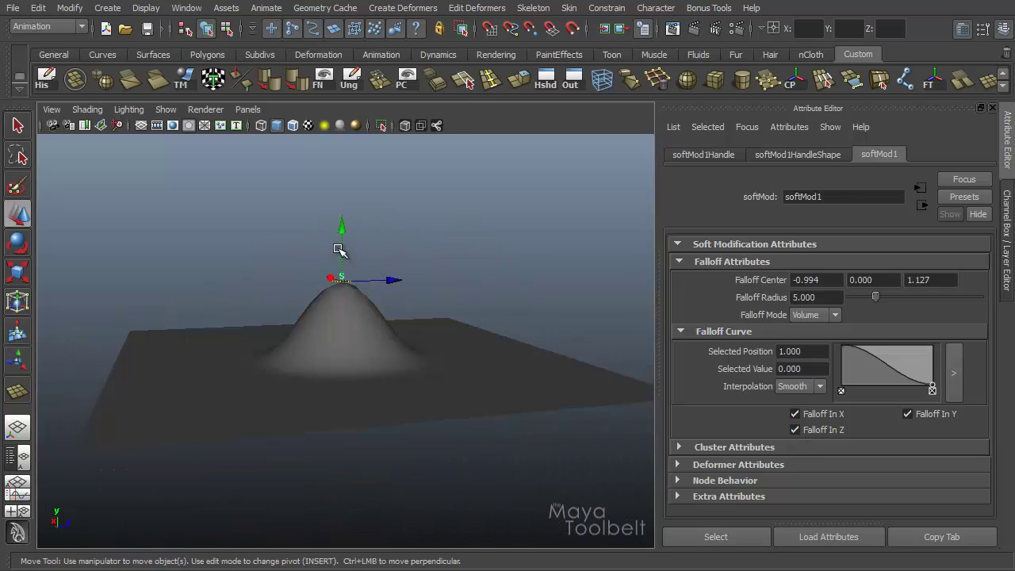
drag(340, 232, 340, 197)
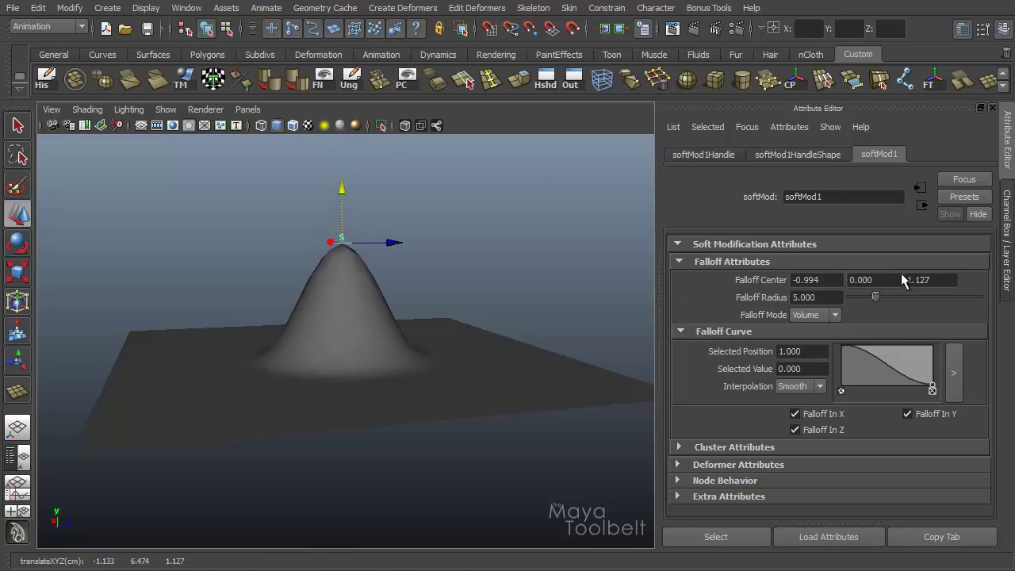
Turn off Falloff In Y and inspect the plane from different angles.
click(909, 414)
alt+drag(485, 310, 497, 338)
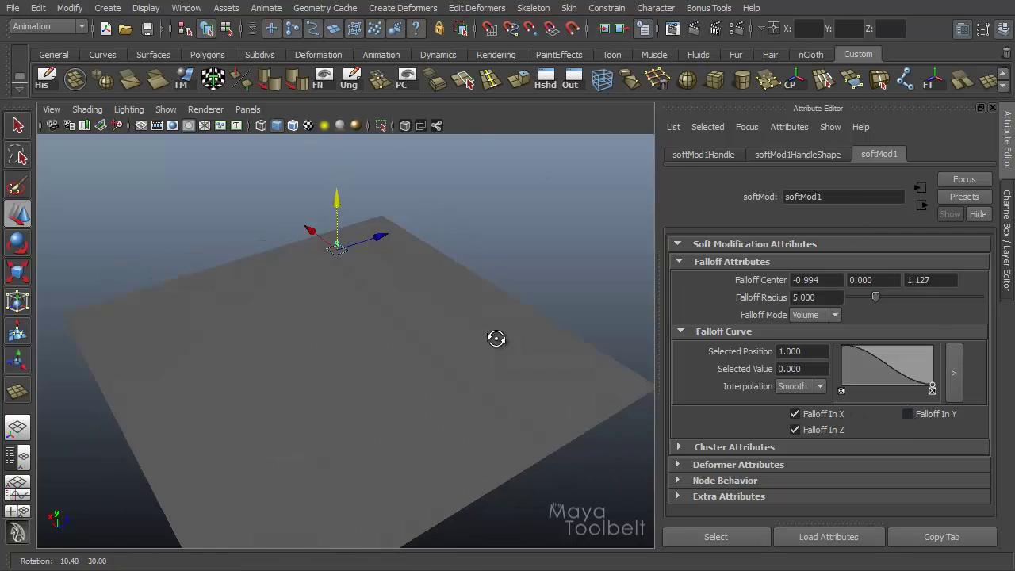
alt+drag(318, 205, 436, 282)
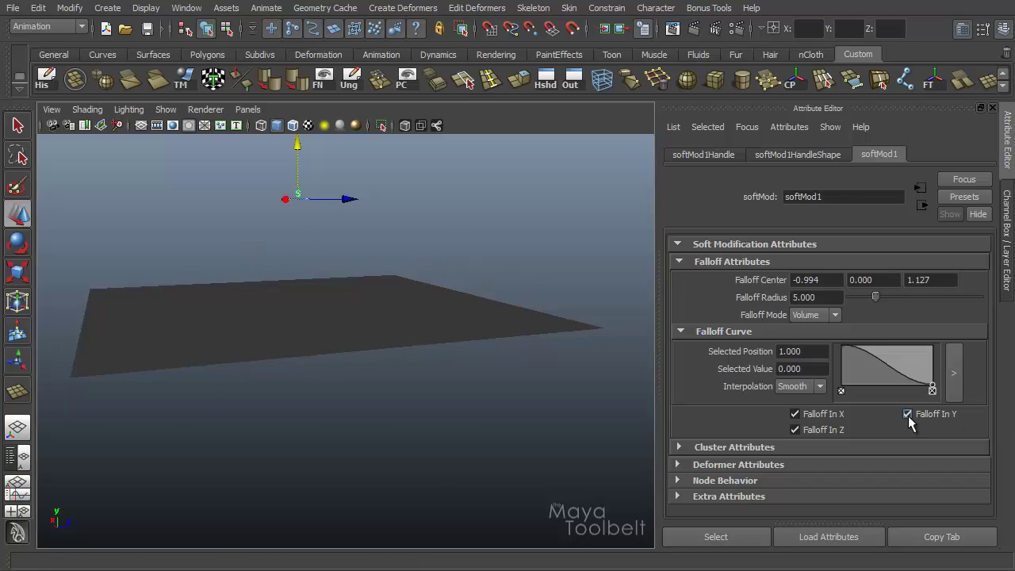
Show the soft modification manipulator on the plane and raise its handle along Y to about 6.786 cm.
alt+drag(429, 349, 408, 320)
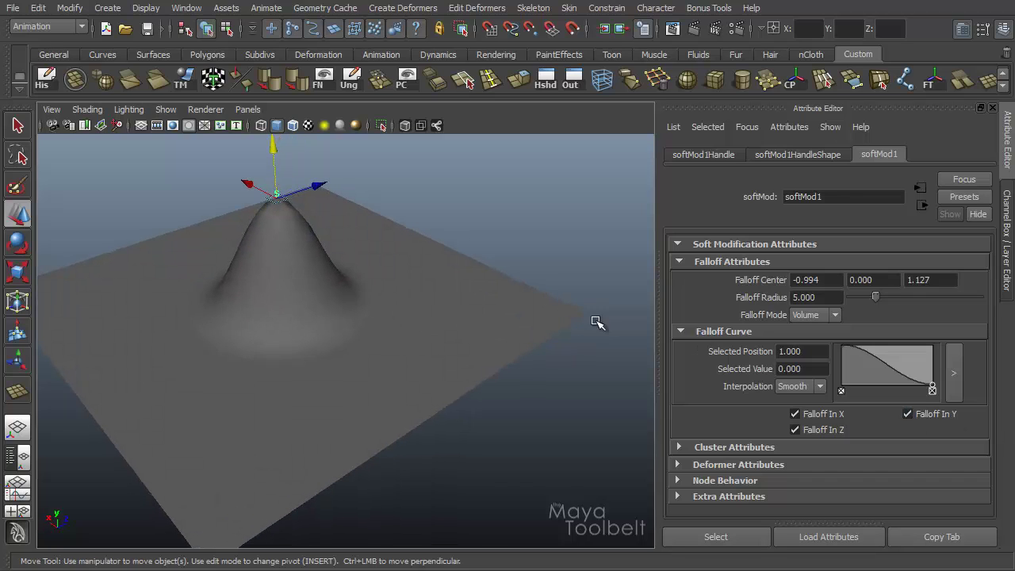
click(16, 363)
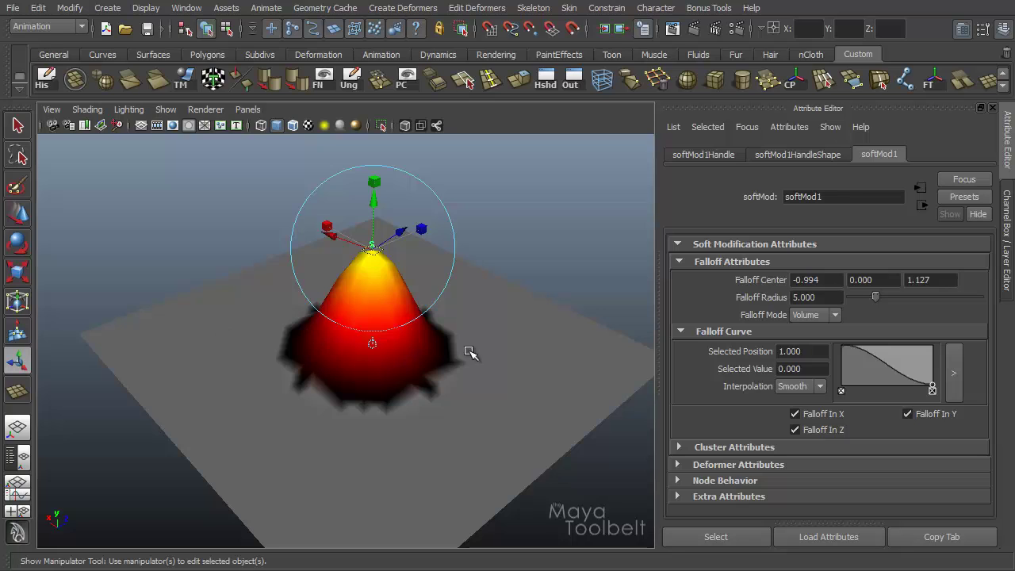
alt+drag(522, 369, 451, 279)
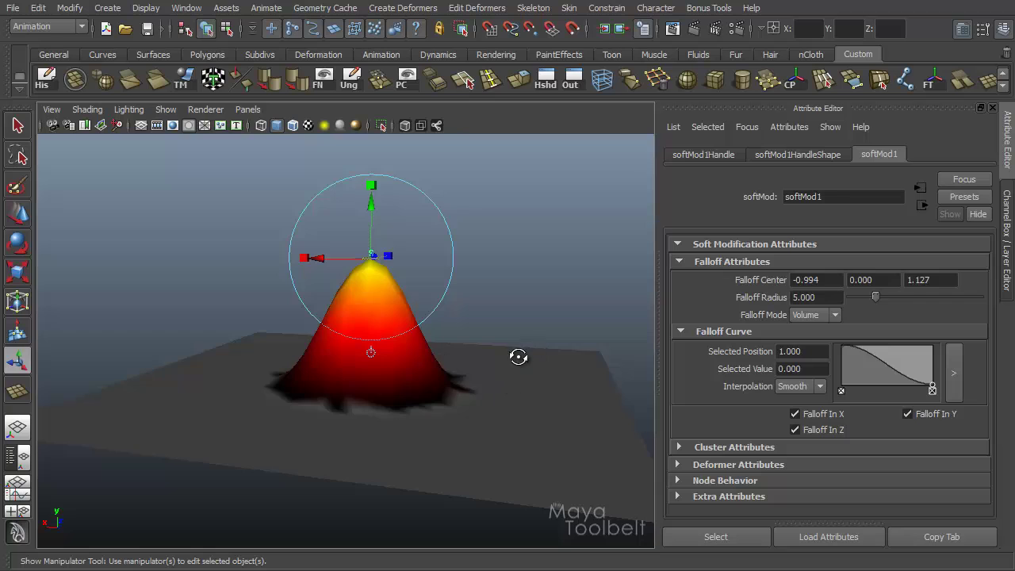
alt+drag(516, 356, 500, 363)
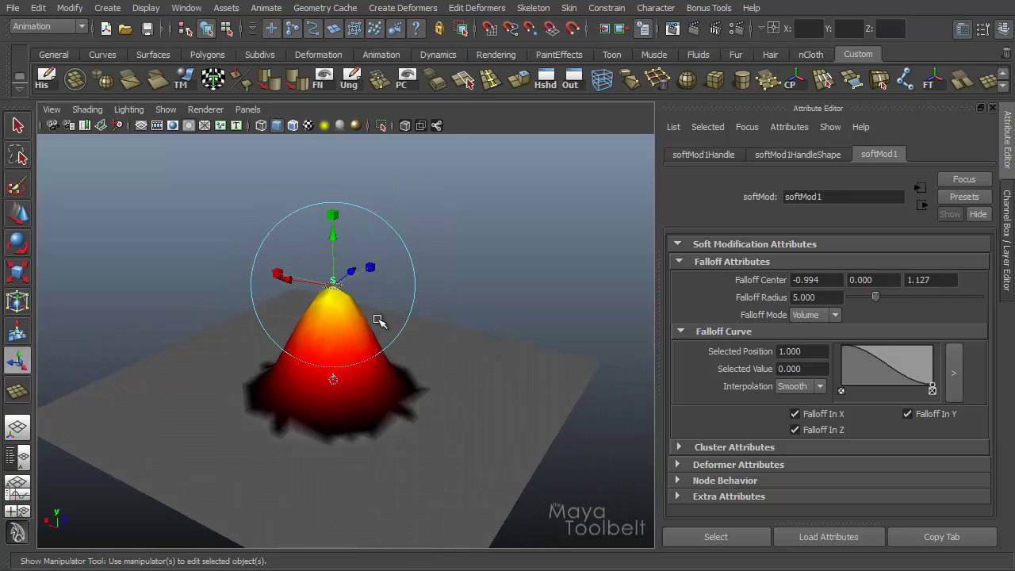
alt+middle_drag(438, 331, 440, 329)
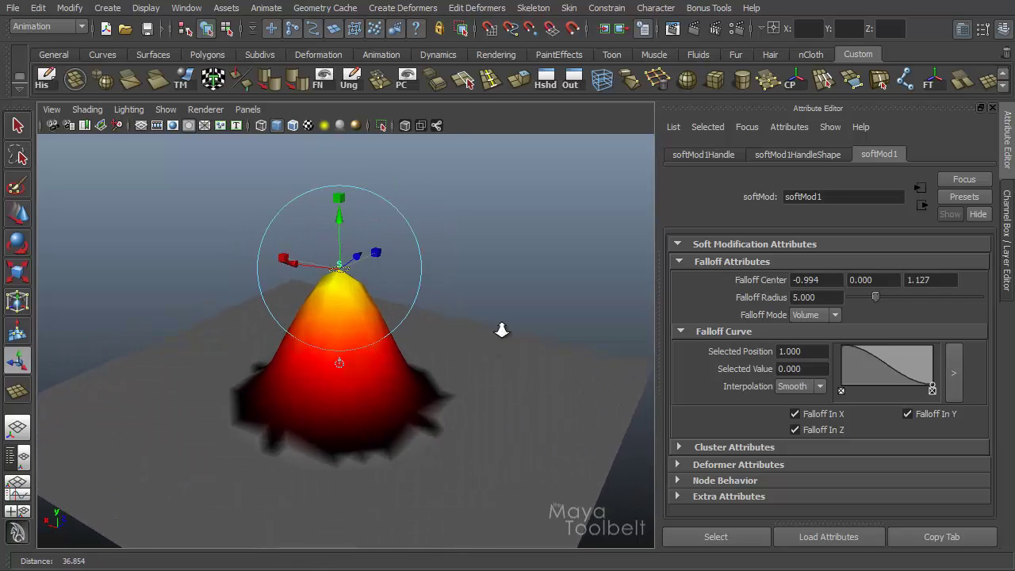
scroll(476, 309, up, 3)
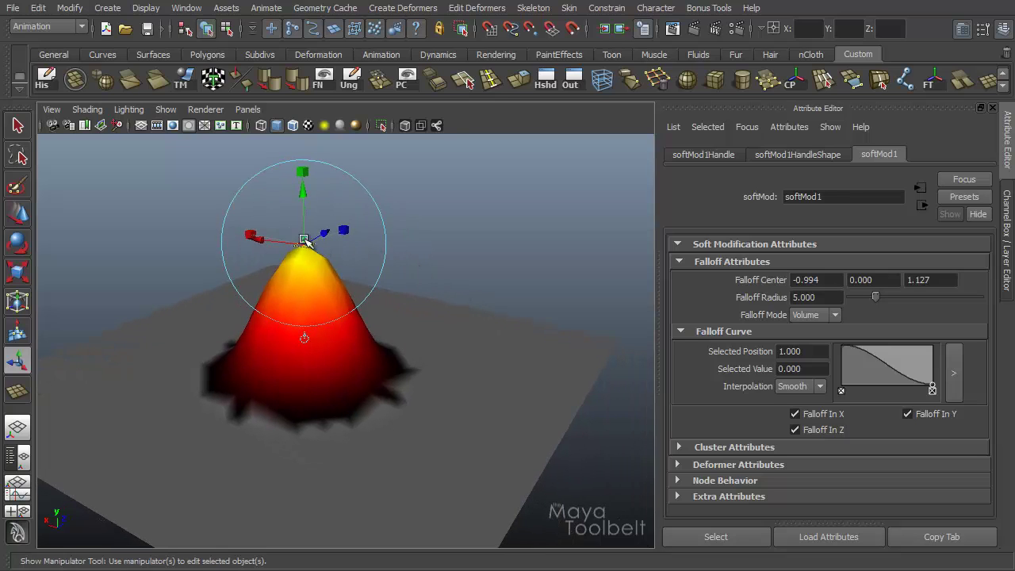
drag(302, 191, 302, 188)
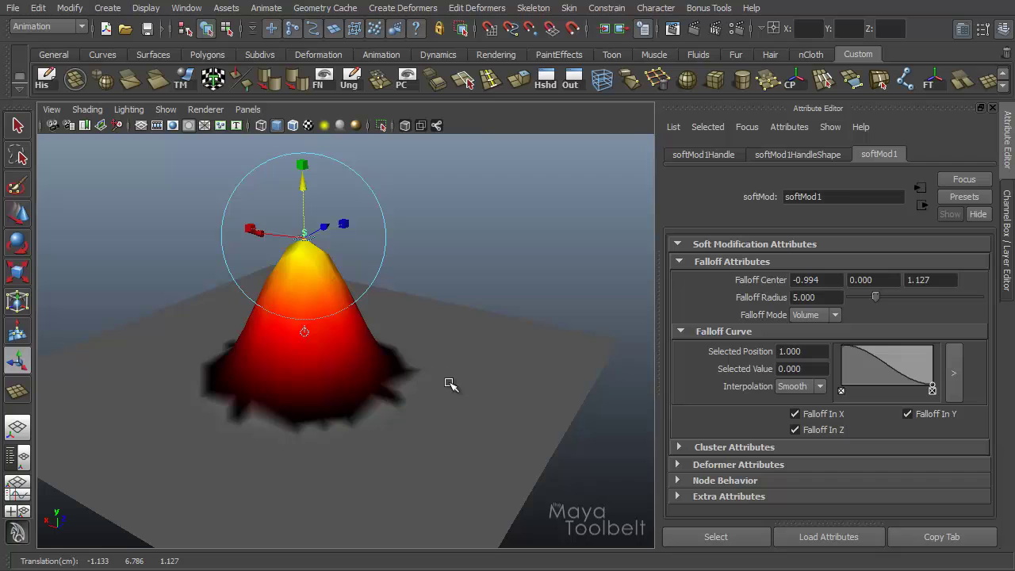
Switch the manipulator to its falloff display and enlarge the falloff radius to about 8.678 cm.
alt+drag(448, 383, 512, 365)
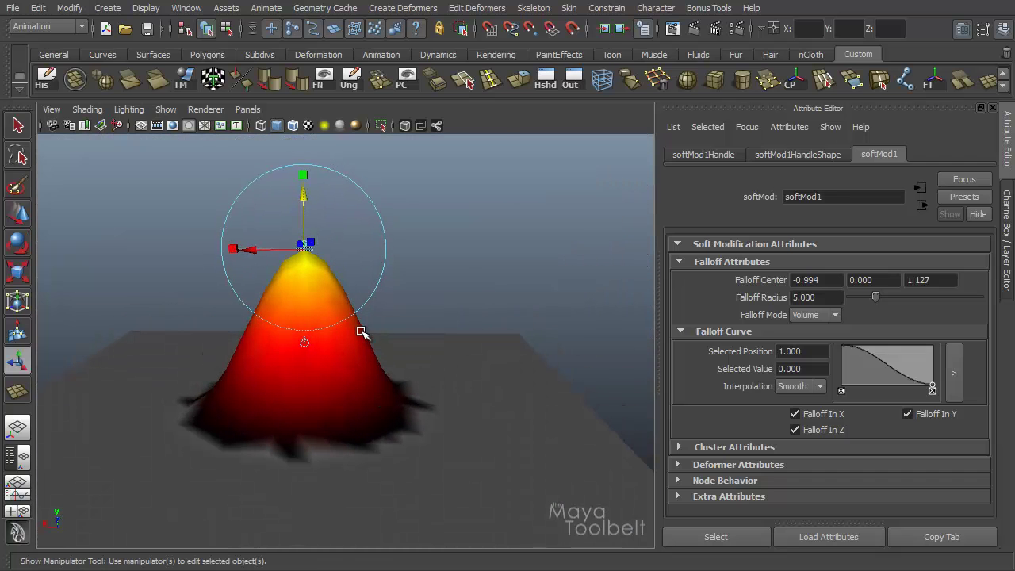
alt+drag(361, 331, 456, 353)
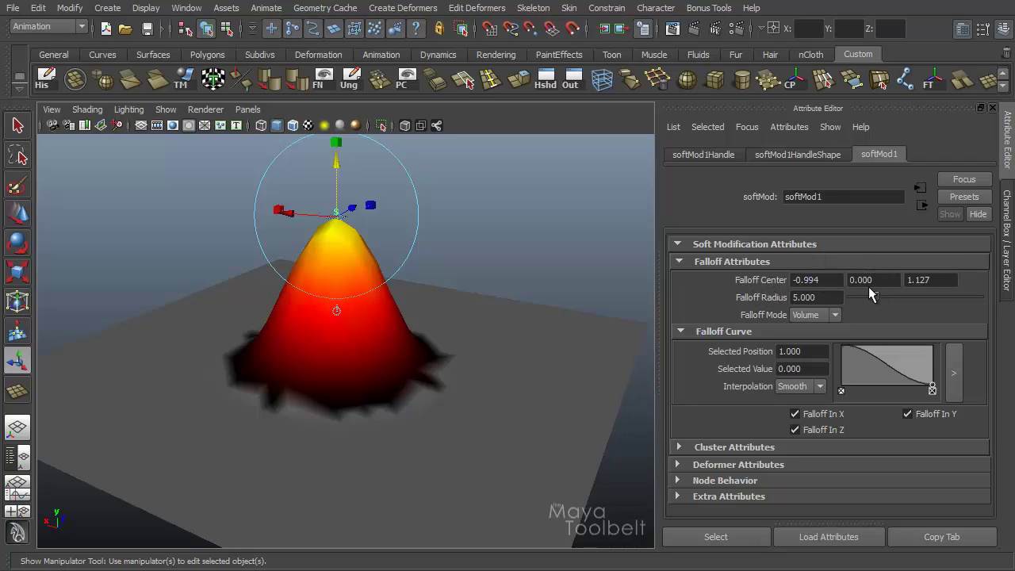
click(836, 312)
click(836, 312)
alt+drag(467, 350, 533, 329)
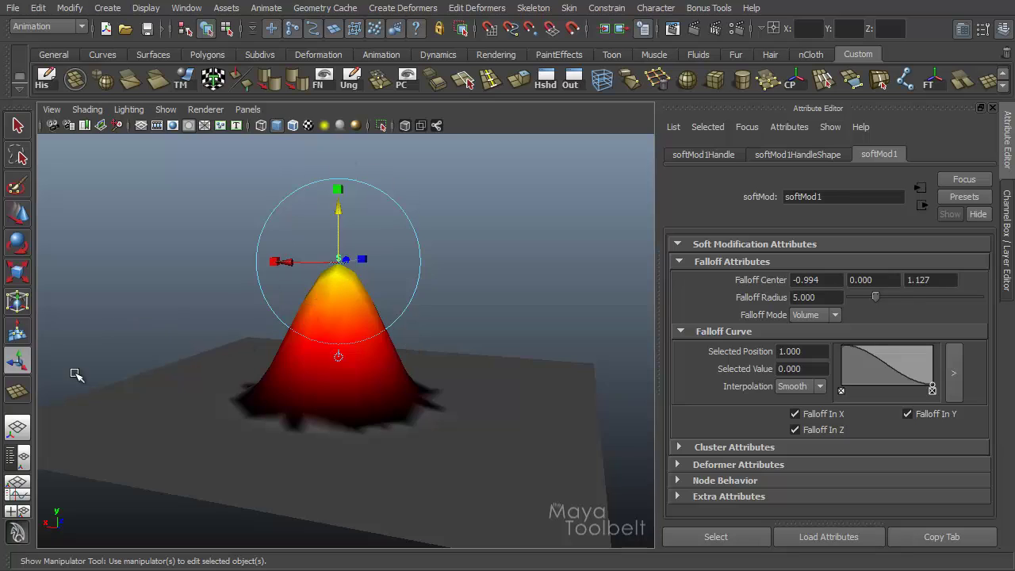
click(338, 358)
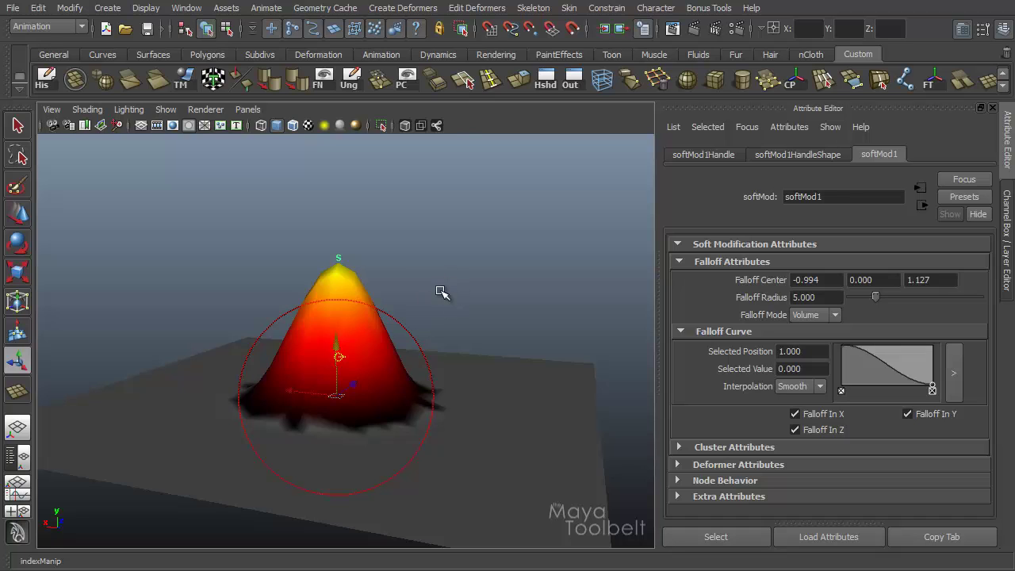
key(t)
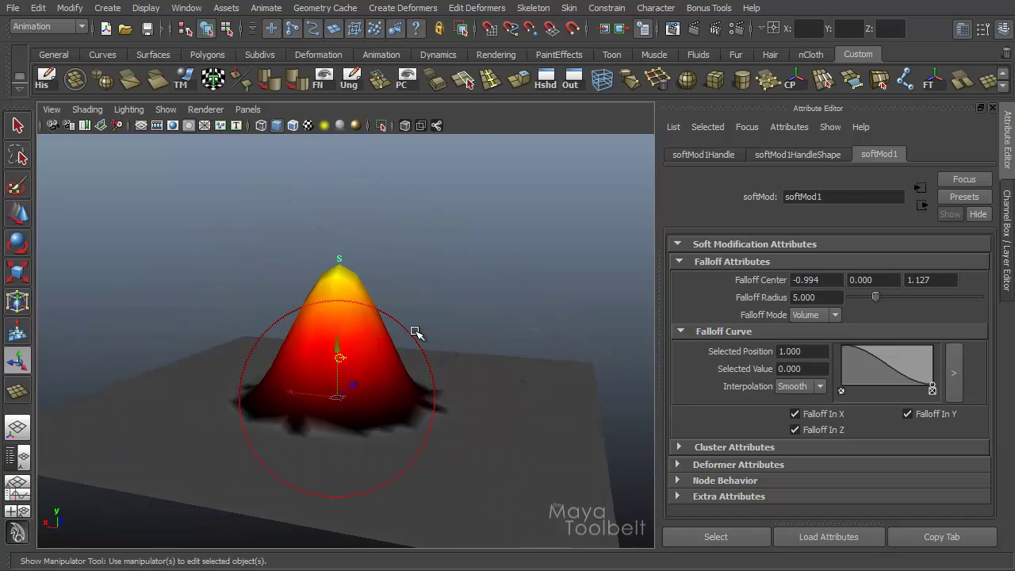
drag(407, 333, 506, 343)
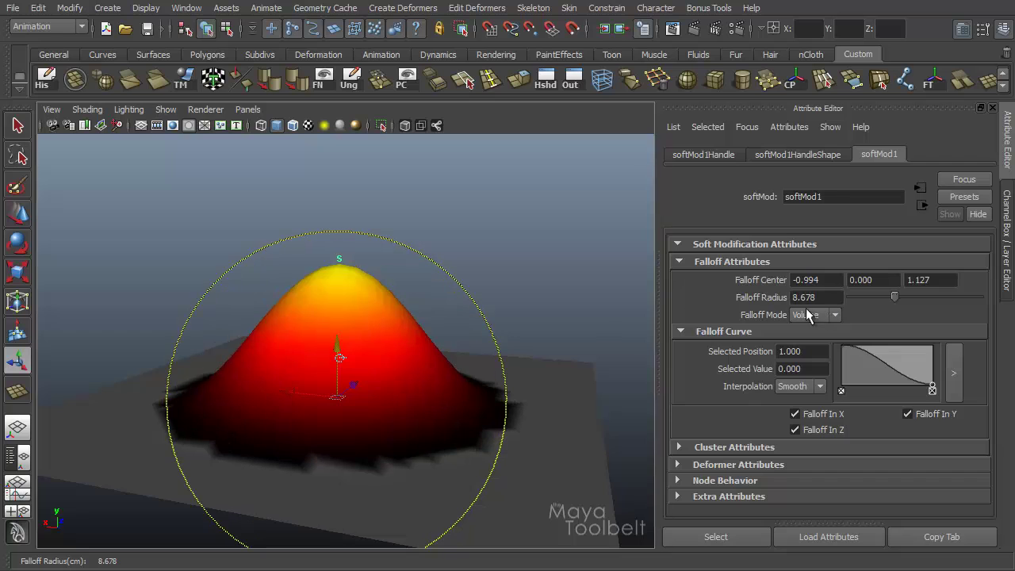
Lower the falloff center below the plane to about -1.137 along Y.
alt+drag(494, 283, 378, 281)
alt+drag(302, 299, 442, 289)
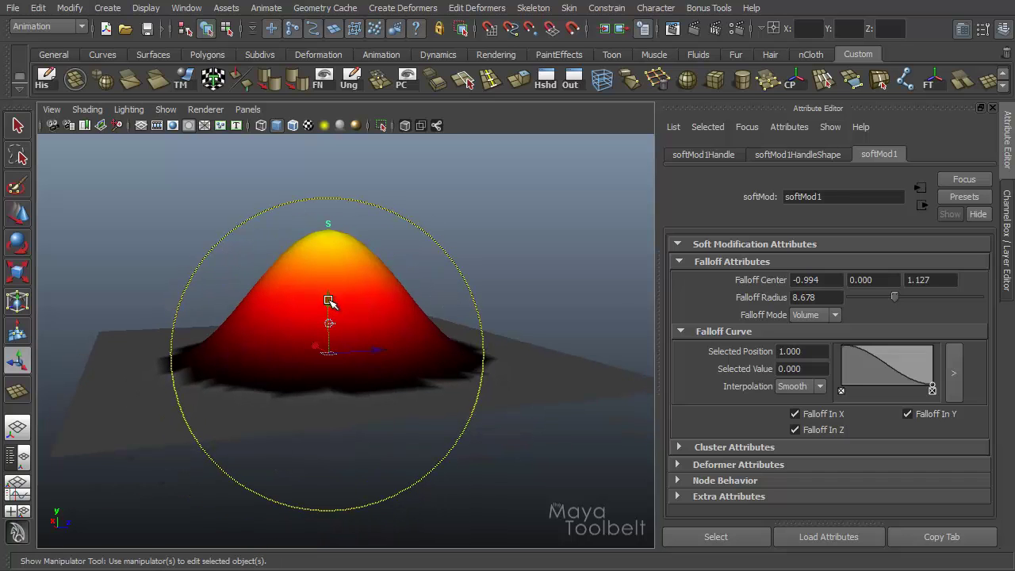
drag(329, 302, 337, 325)
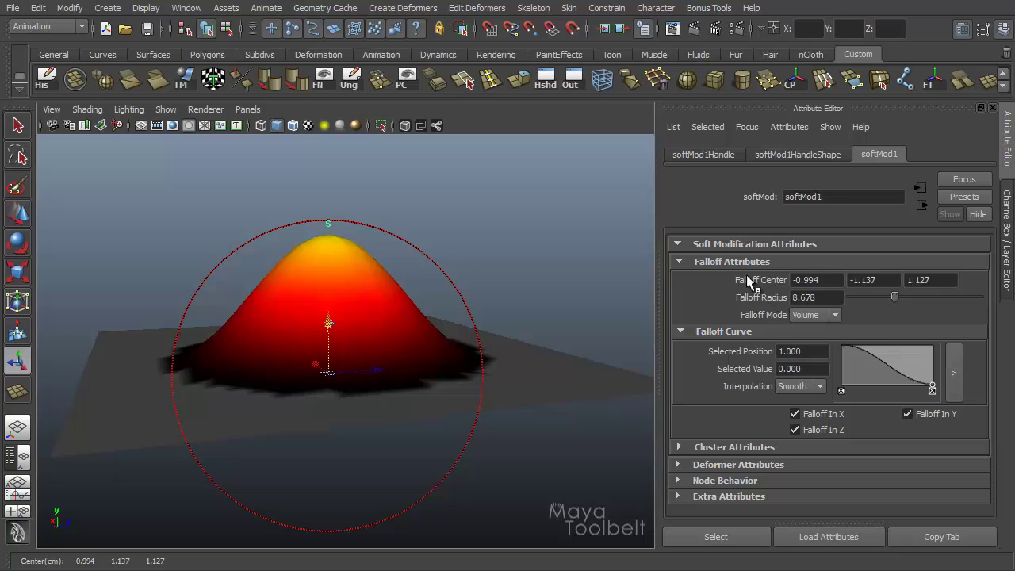
alt+drag(469, 331, 385, 410)
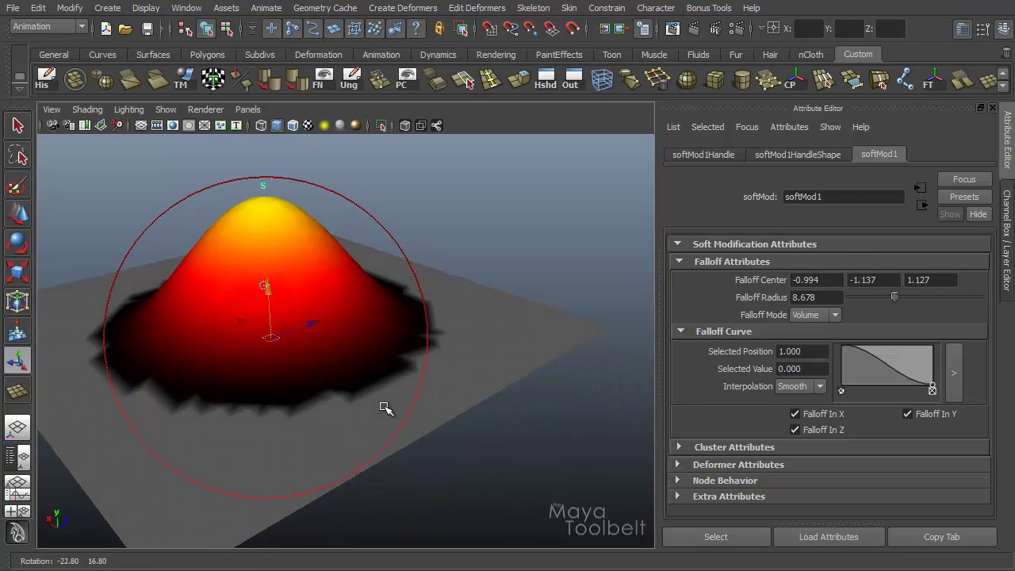
Move the falloff center across the plane to about 1.153 in X and -2.128 in Z.
drag(271, 338, 196, 342)
key(t)
alt+drag(266, 190, 419, 378)
drag(403, 251, 466, 329)
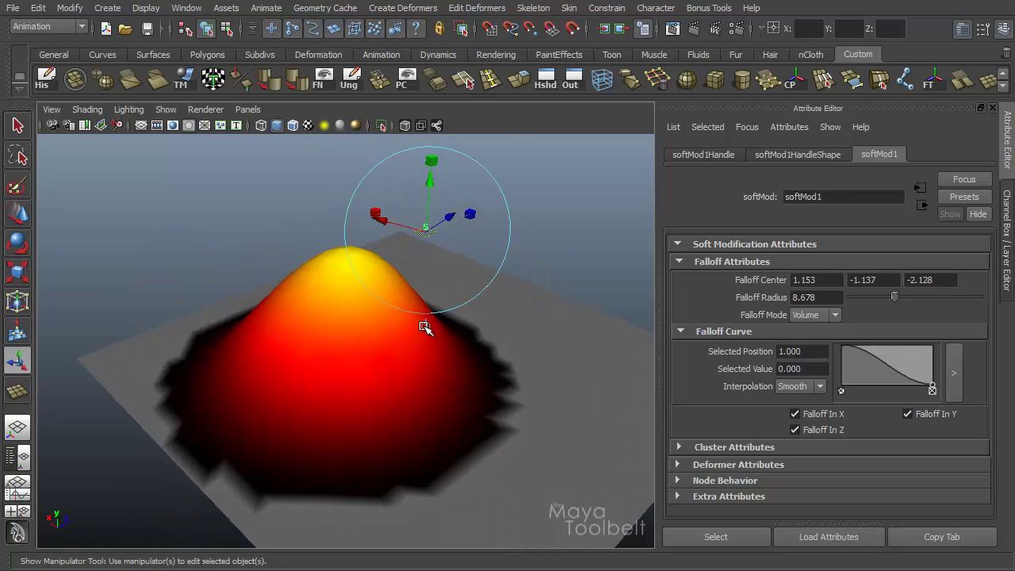
Toggle between the handle and falloff manipulators, nudge the handle sideways and move the falloff center to about 1.943 in X and 3.277 in Z.
click(427, 327)
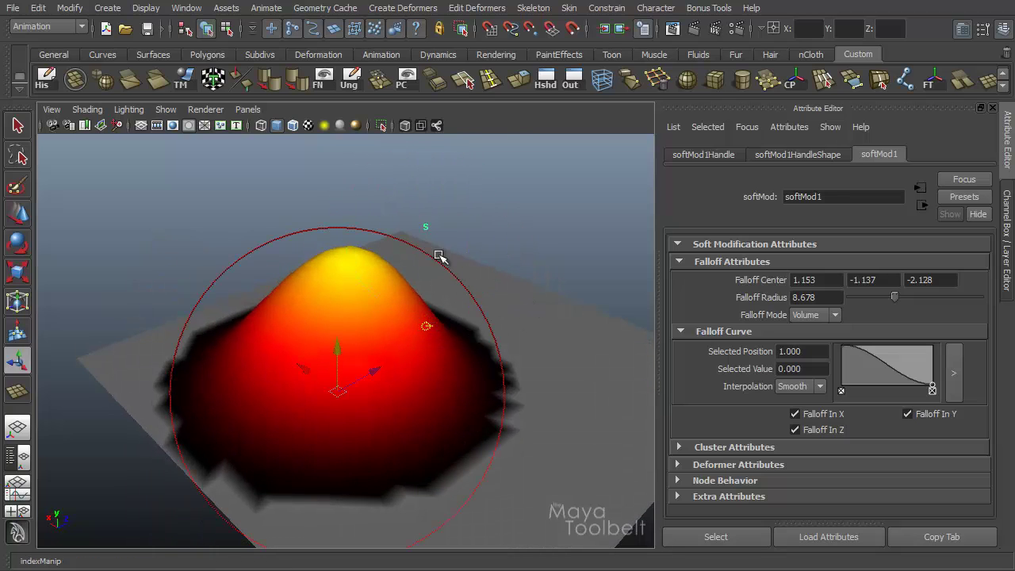
alt+drag(362, 404, 426, 357)
click(419, 353)
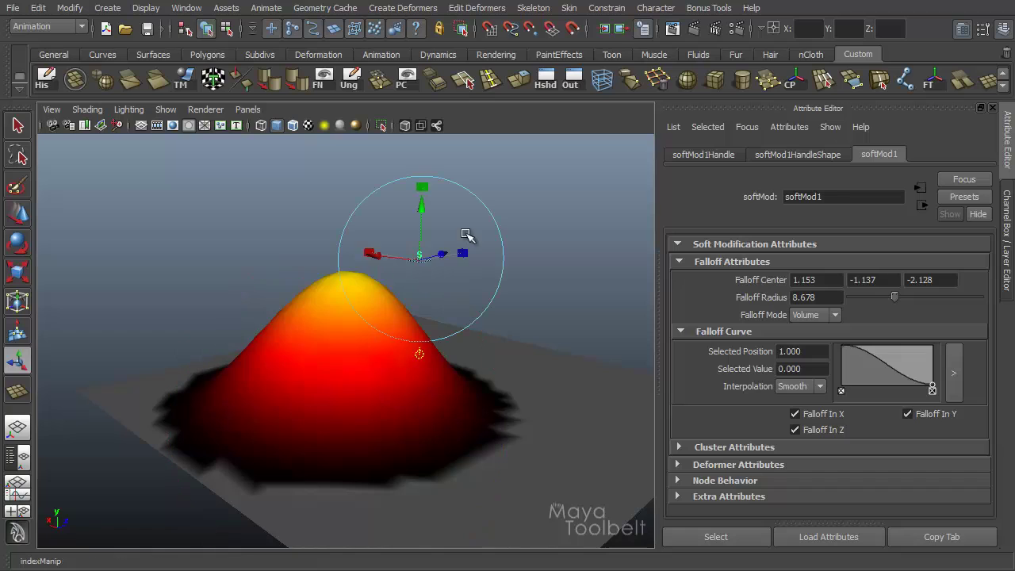
mouse_move(423, 255)
mouse_down()
mouse_move(446, 283)
mouse_move(427, 255)
mouse_up()
click(427, 353)
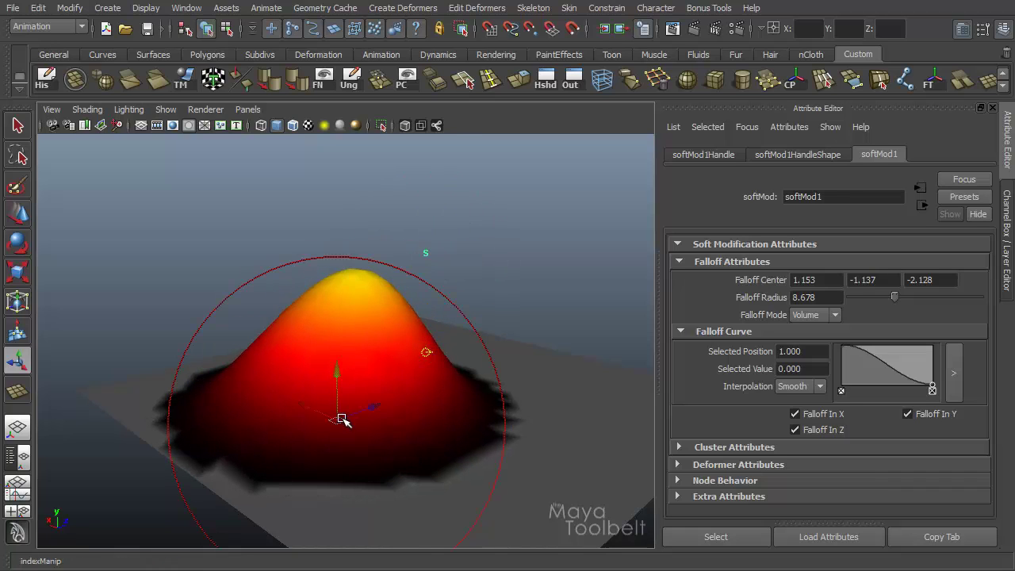
drag(339, 421, 397, 373)
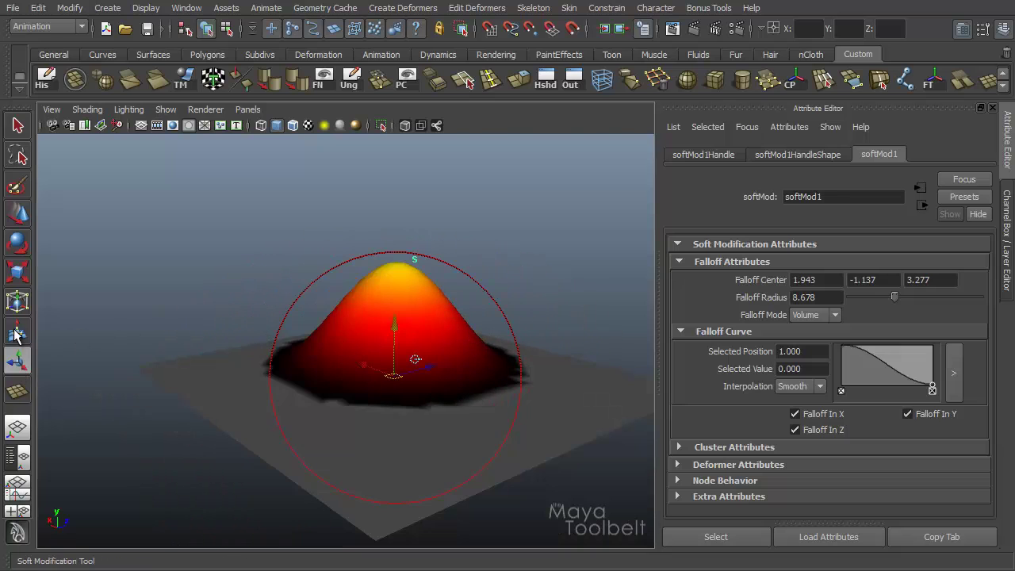
Open the Soft Modification Tool's settings and review the available falloff modes.
double_click(17, 333)
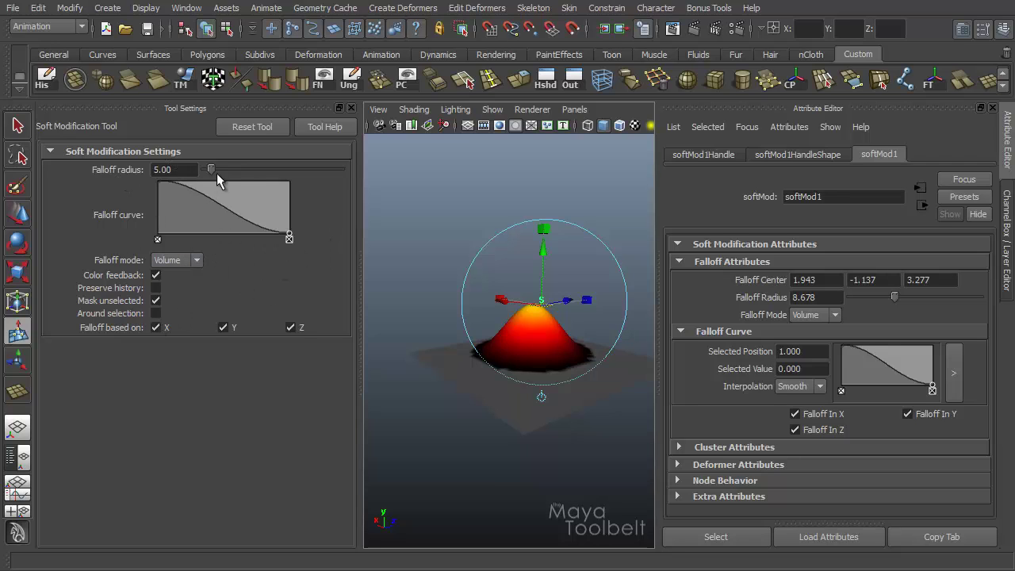
click(189, 262)
click(198, 265)
click(196, 261)
click(199, 263)
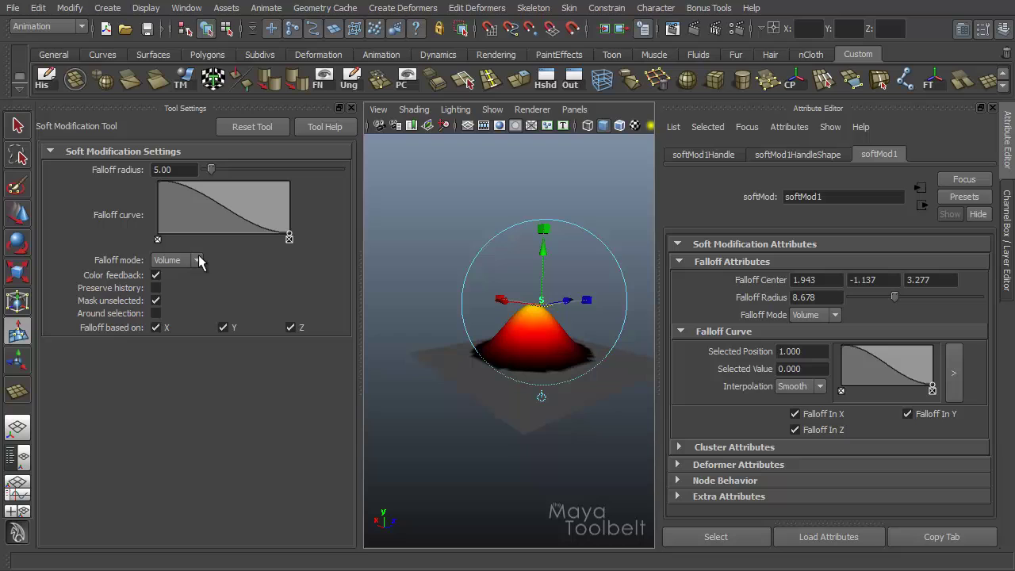
Toggle Color feedback off and on, leaving it enabled, and raise the handle along Y to about 6.977 cm.
click(156, 276)
click(155, 276)
click(156, 276)
click(156, 276)
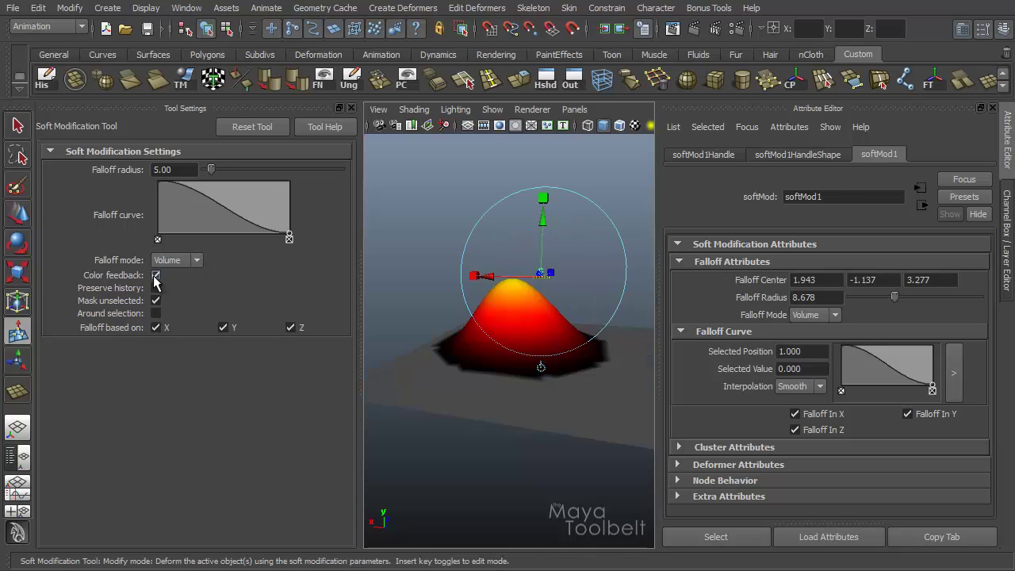
click(155, 276)
click(156, 276)
click(155, 276)
mouse_move(545, 225)
mouse_down()
mouse_move(545, 193)
mouse_move(544, 222)
mouse_up()
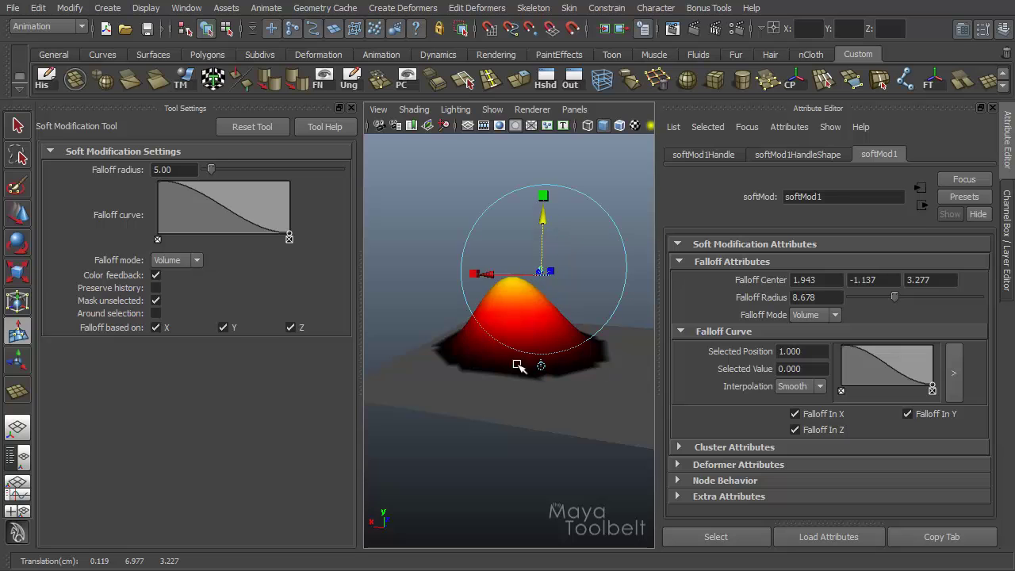
Show the Outliner beside the perspective view and delete softMod1Handle to restore the flat plane.
key(w)
key(4)
key(space)
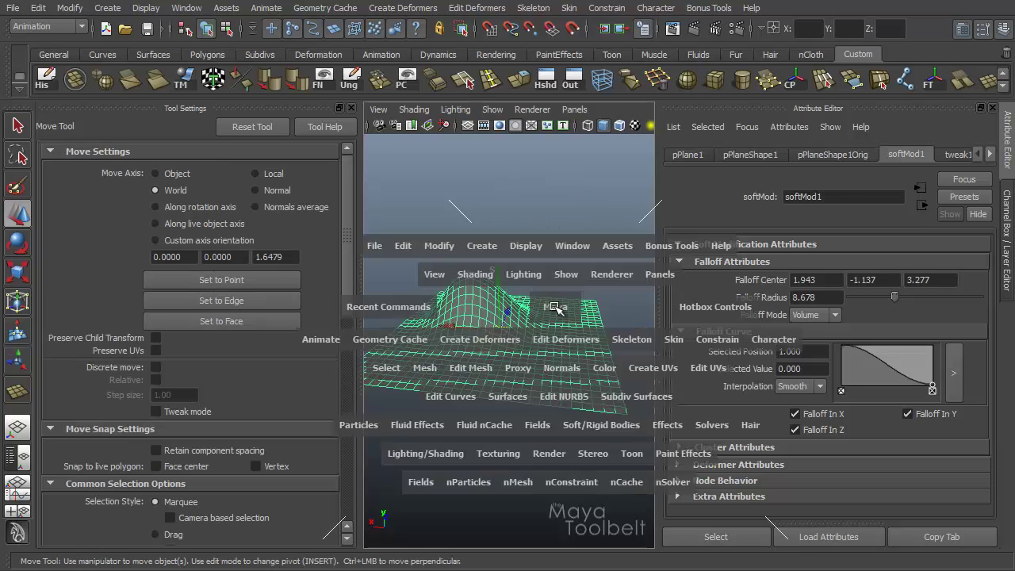
key(space)
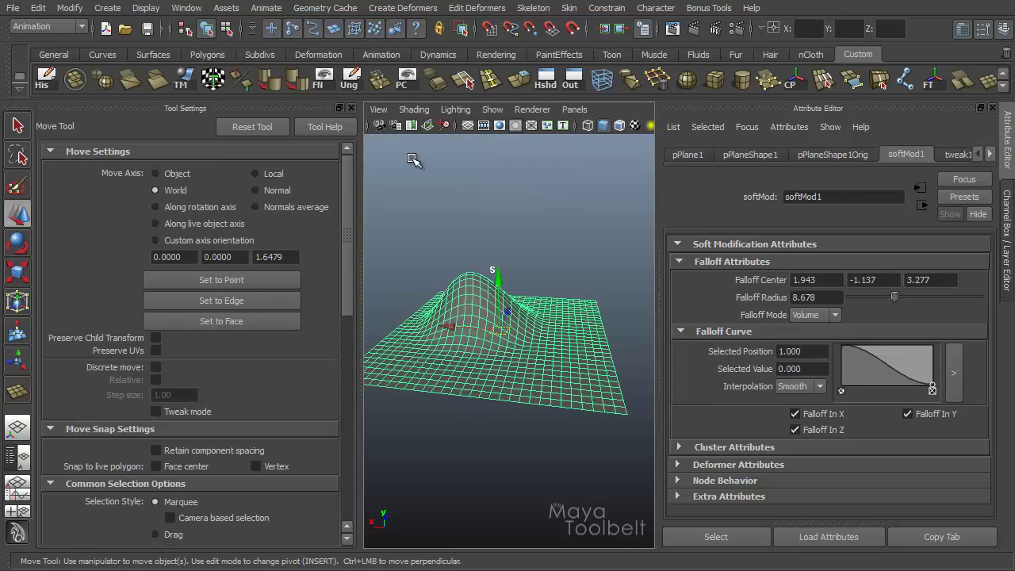
click(352, 107)
alt+right_drag(460, 253, 212, 289)
click(19, 456)
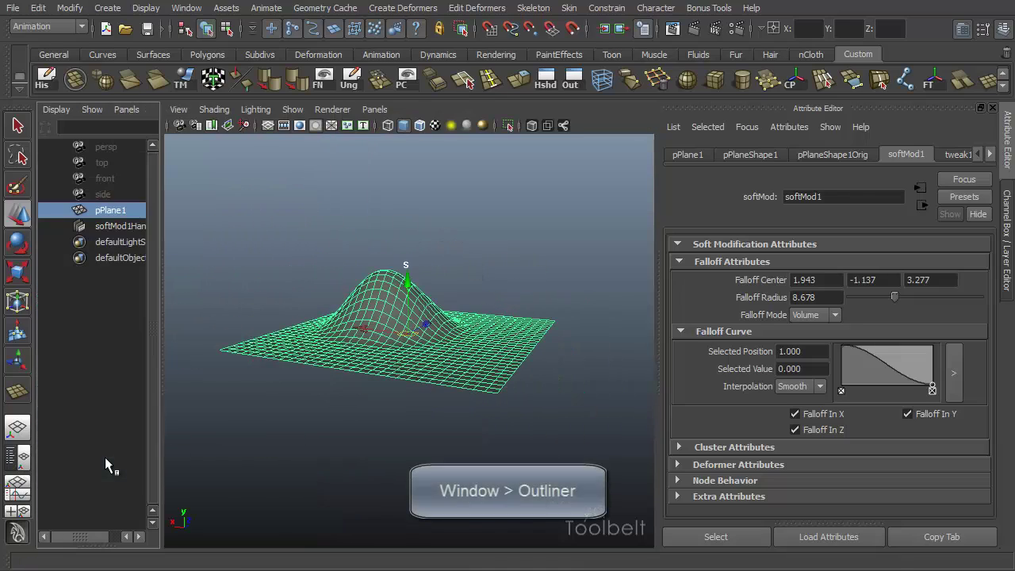
click(127, 226)
key(Delete)
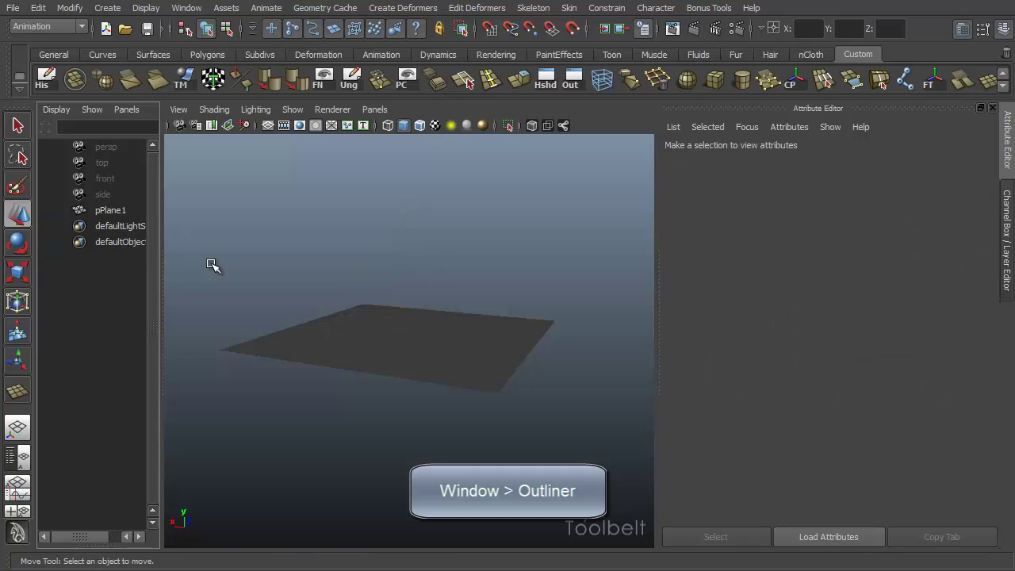
Switch the plane to vertex mode and select several separate patches of vertices across its surface.
click(383, 339)
alt+drag(488, 286, 460, 329)
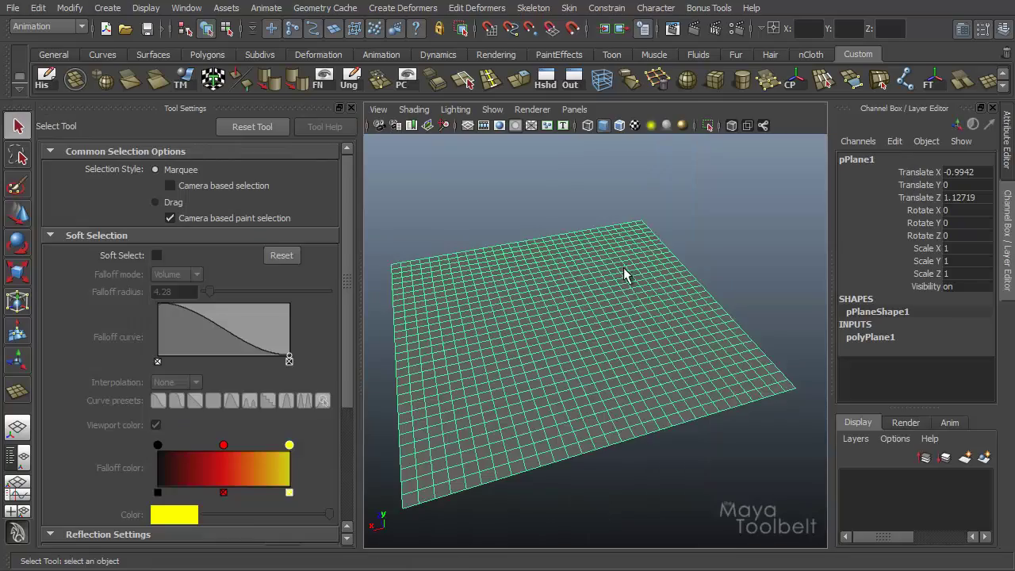
alt+drag(542, 365, 597, 332)
right_drag(560, 333, 548, 329)
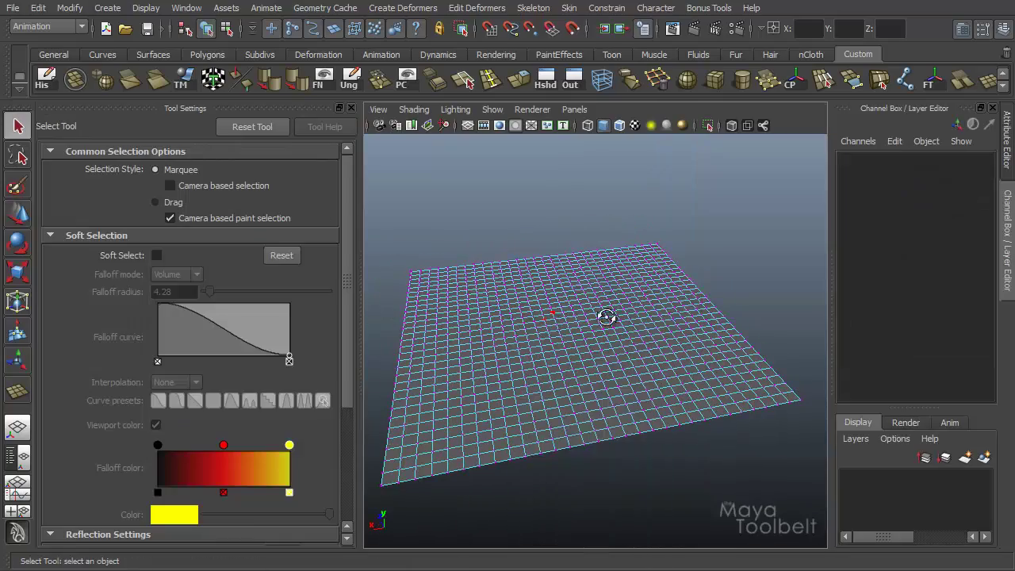
alt+drag(605, 315, 576, 311)
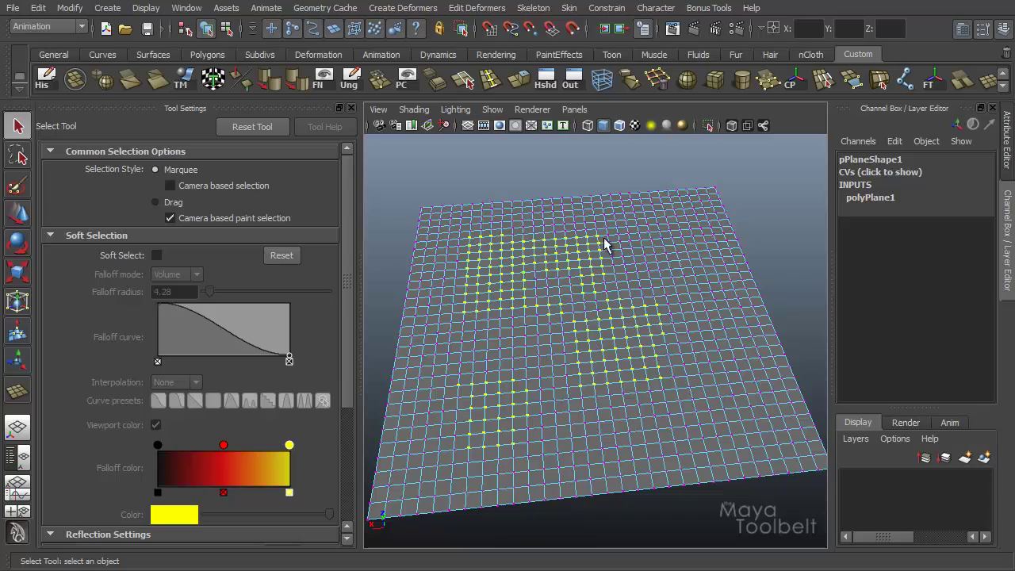
alt+drag(673, 380, 678, 319)
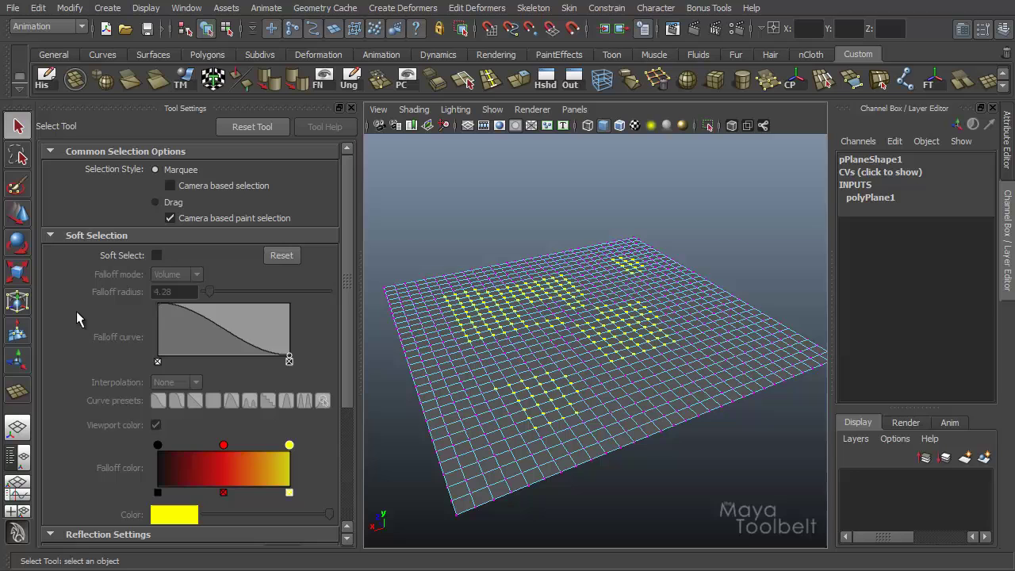
Apply the Soft Modification Tool to the selected vertices and raise the handle along Y to about 4.938 cm.
click(19, 339)
alt+drag(547, 390, 636, 379)
alt+drag(621, 424, 649, 382)
drag(565, 276, 560, 234)
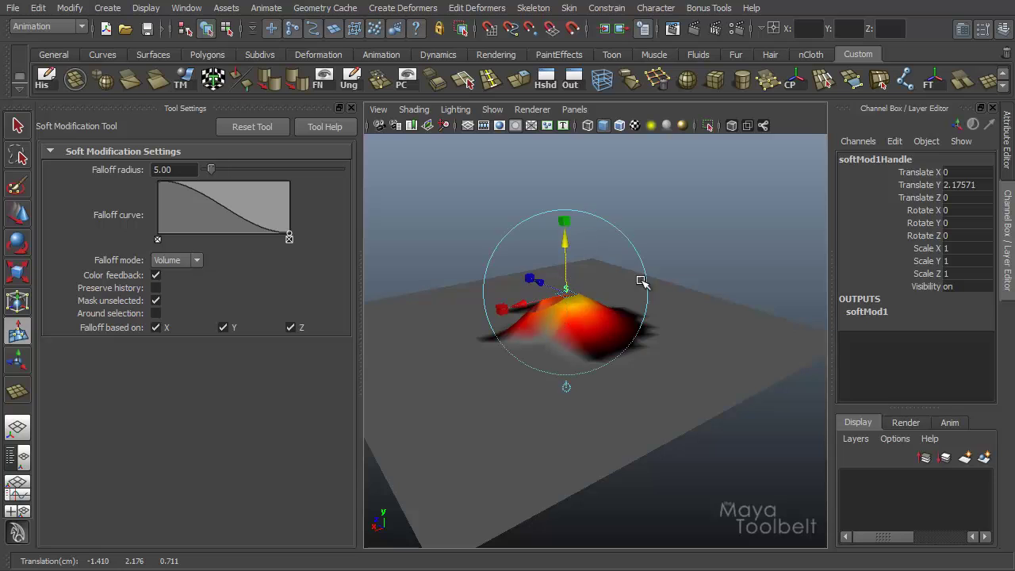
alt+drag(642, 281, 570, 238)
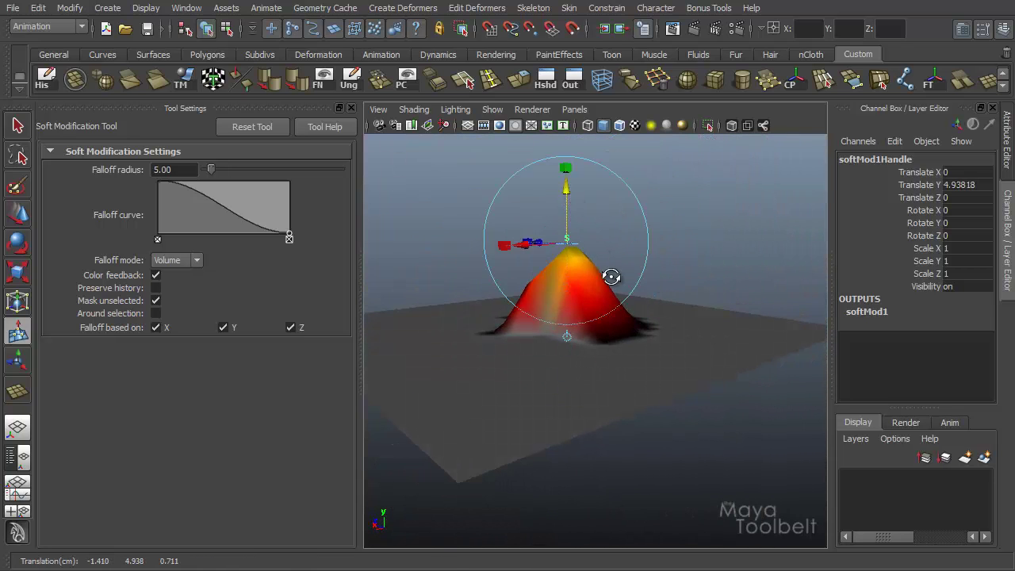
Expand the softMod1 attributes and increase the Falloff Radius to about 17.91.
alt+drag(611, 276, 696, 322)
click(867, 312)
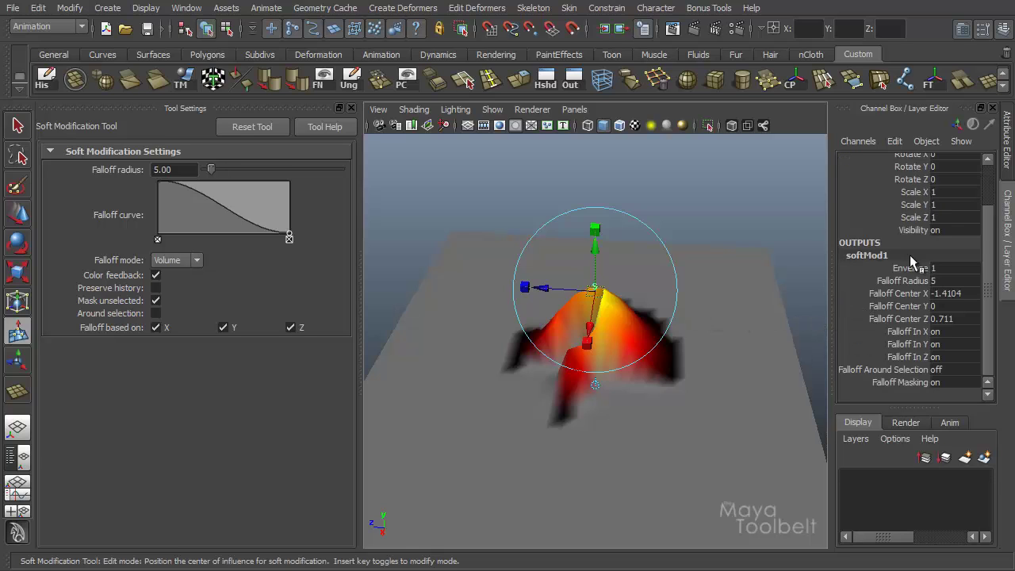
click(903, 281)
middle_drag(595, 448, 849, 442)
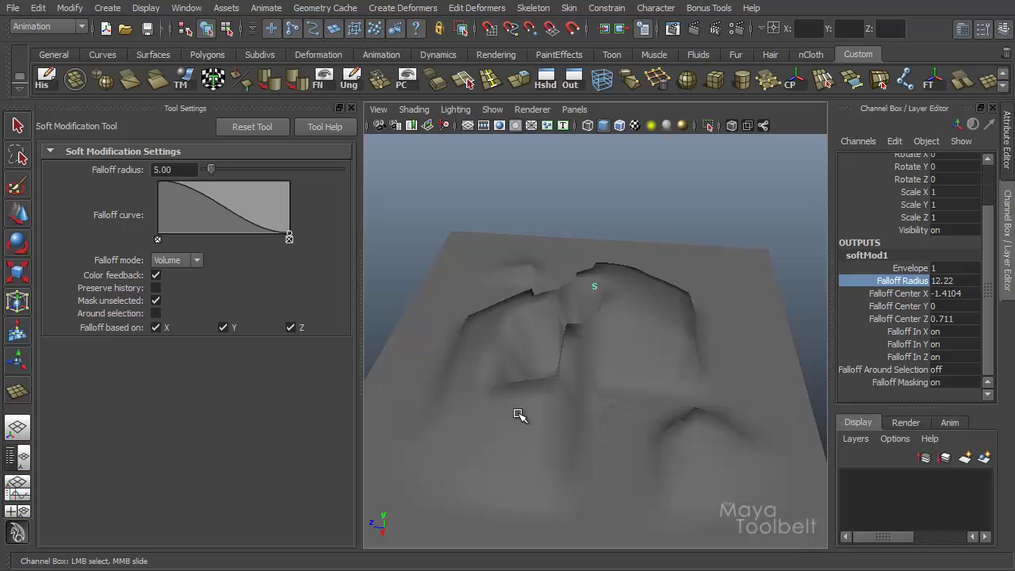
middle_drag(519, 415, 687, 415)
alt+drag(687, 415, 705, 452)
alt+middle_drag(706, 451, 687, 437)
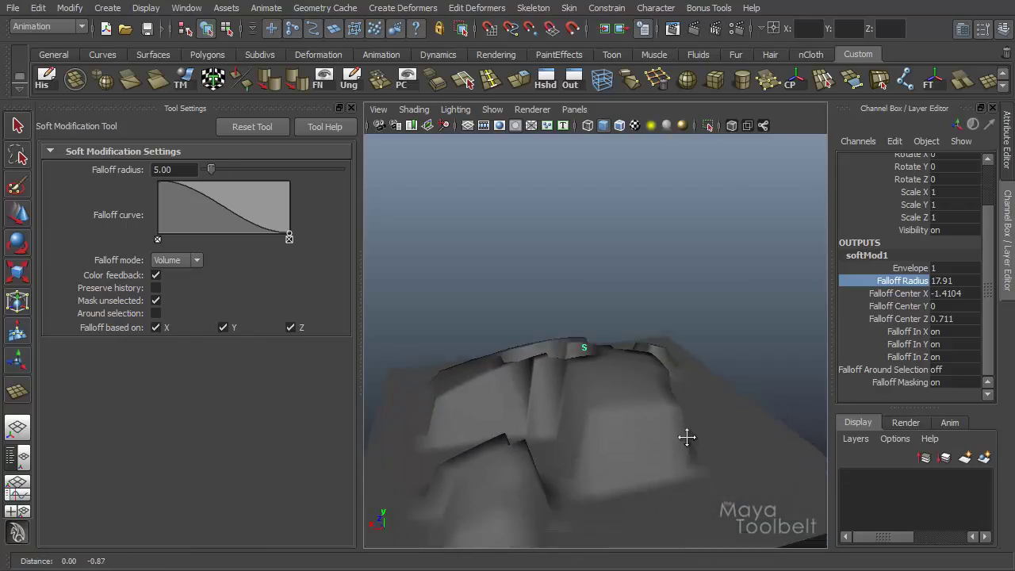
alt+drag(687, 438, 608, 313)
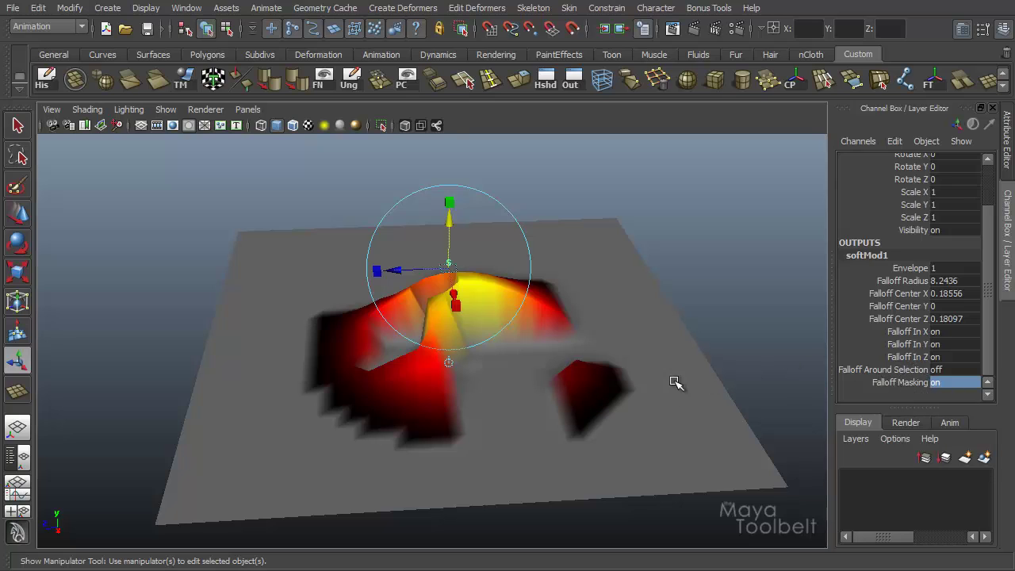
Turn Falloff Masking off for softMod1, examine the unmasked mound, and turn the masking back on.
alt+drag(675, 384, 934, 376)
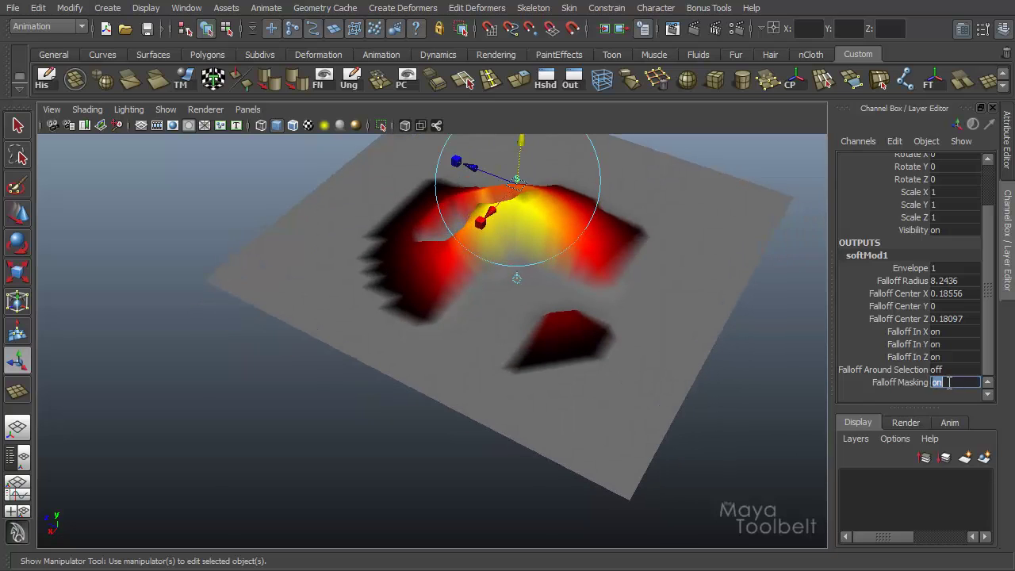
key(Return)
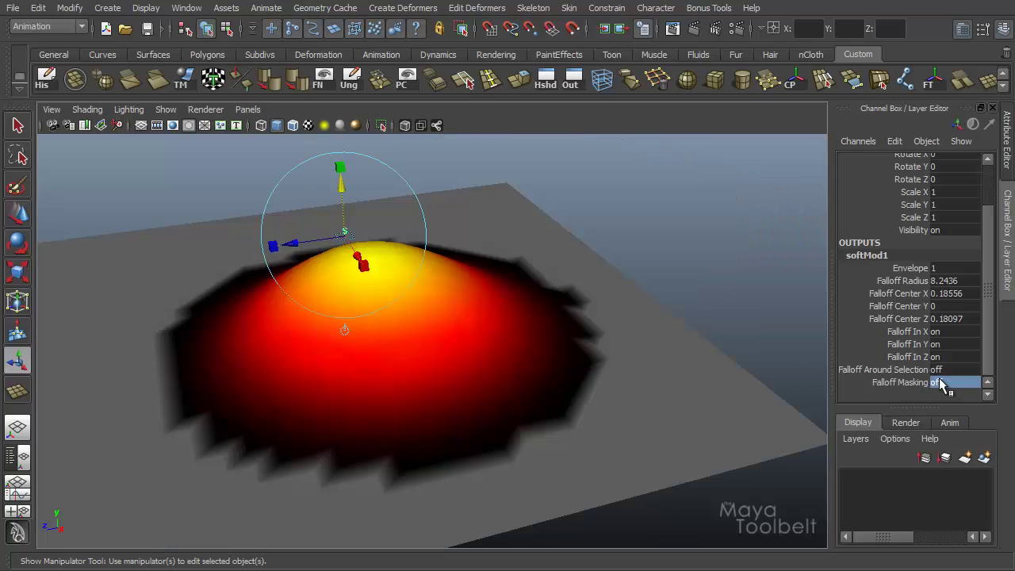
alt+middle_drag(442, 354, 519, 335)
alt+drag(519, 336, 531, 365)
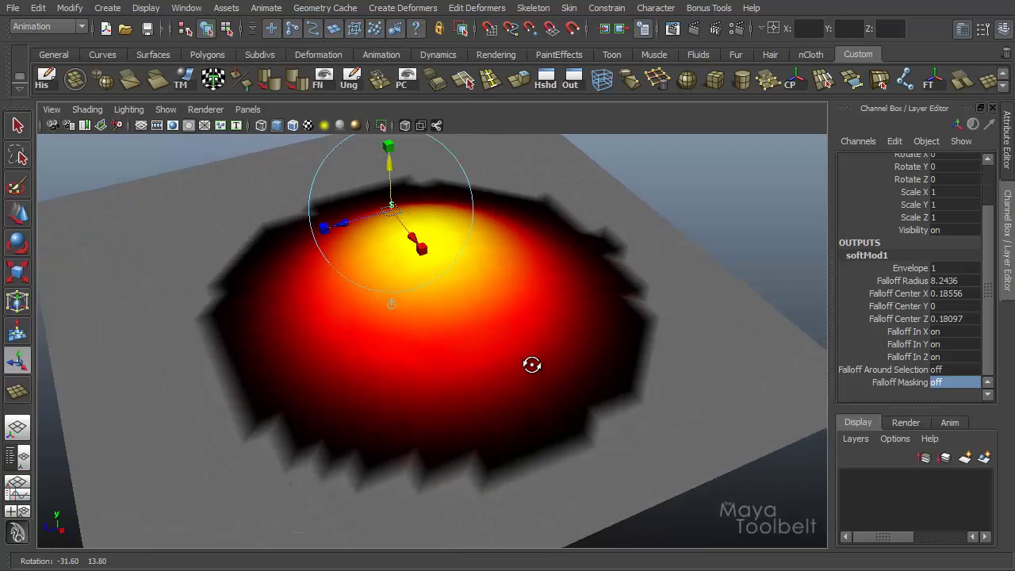
alt+middle_drag(532, 365, 619, 376)
alt+right_drag(618, 376, 548, 374)
alt+drag(548, 374, 627, 394)
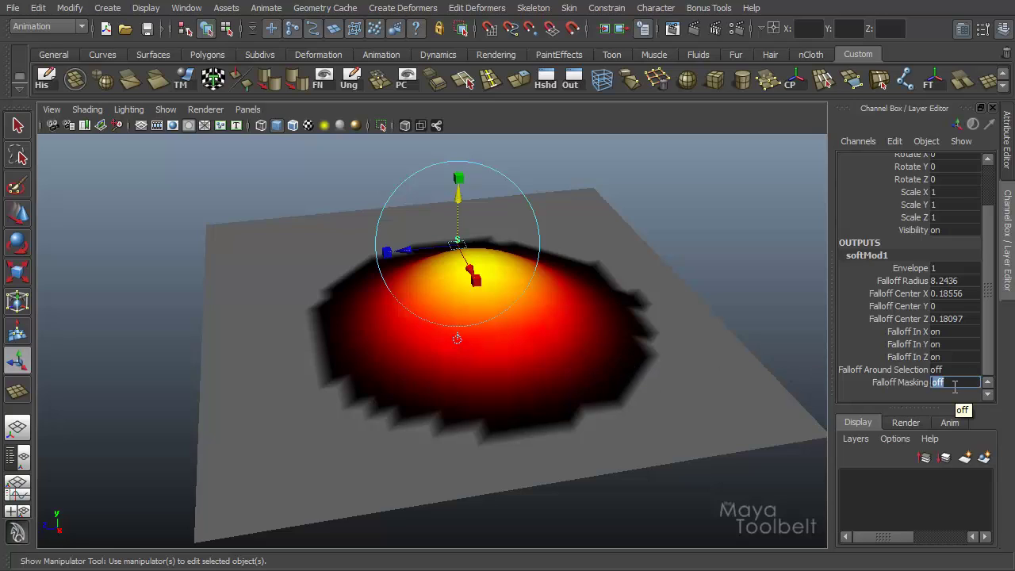
key(Return)
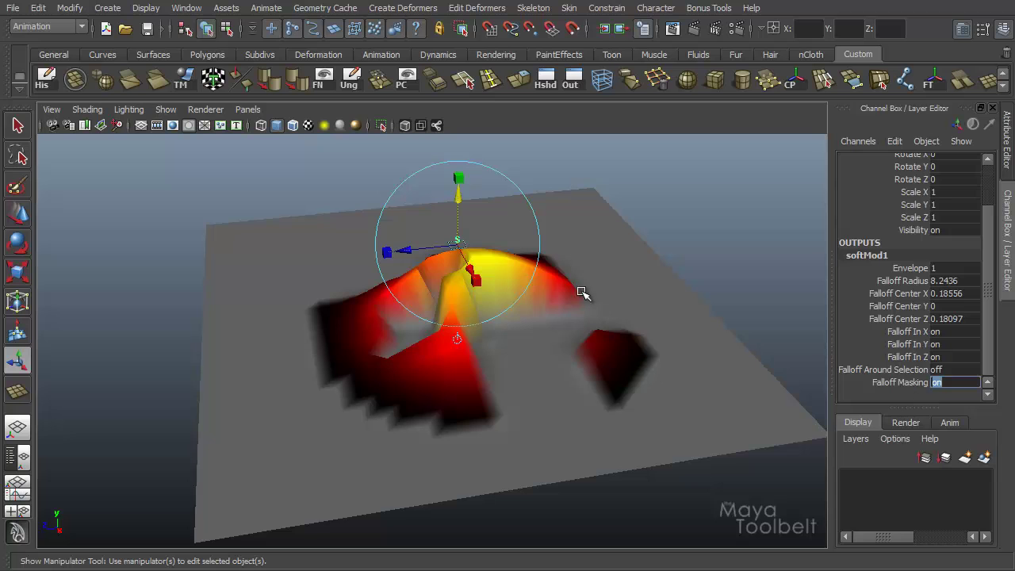
alt+drag(662, 412, 605, 365)
click(450, 314)
alt+right_drag(605, 365, 452, 409)
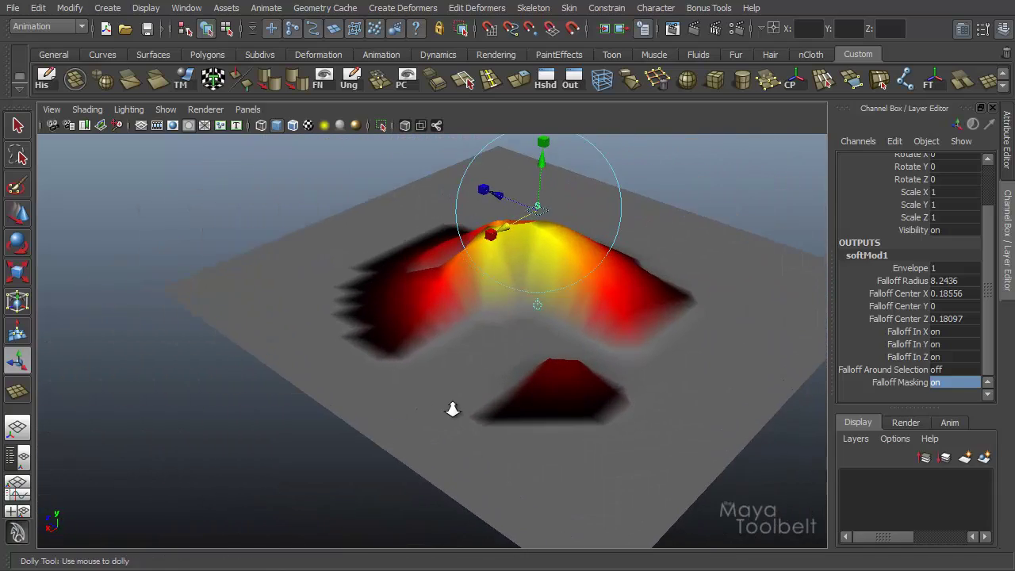
alt+drag(452, 409, 520, 250)
Activate the Edit Membership Tool for the soft modification to show which plane vertices belong to softMod1.
key(w)
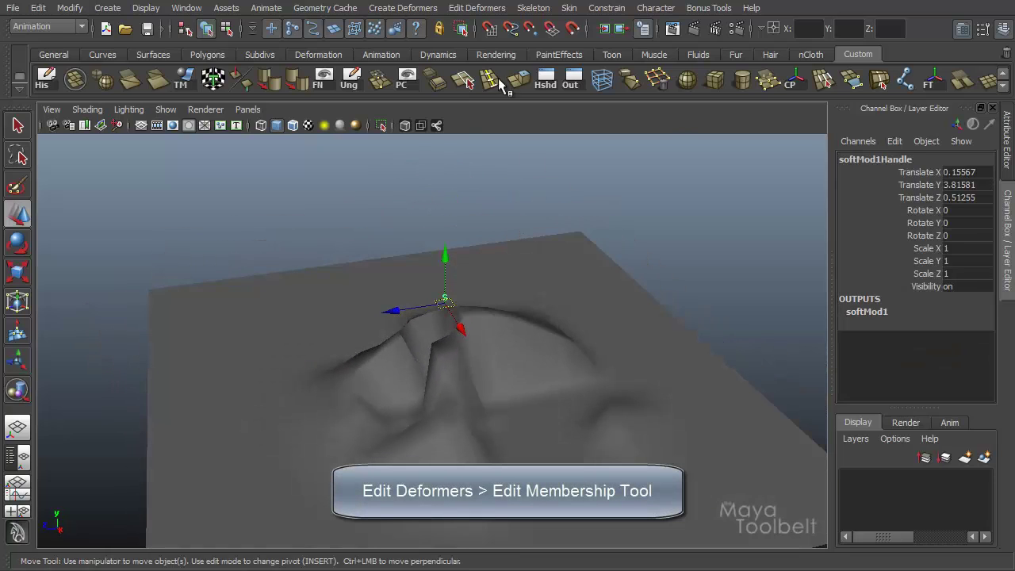
click(477, 8)
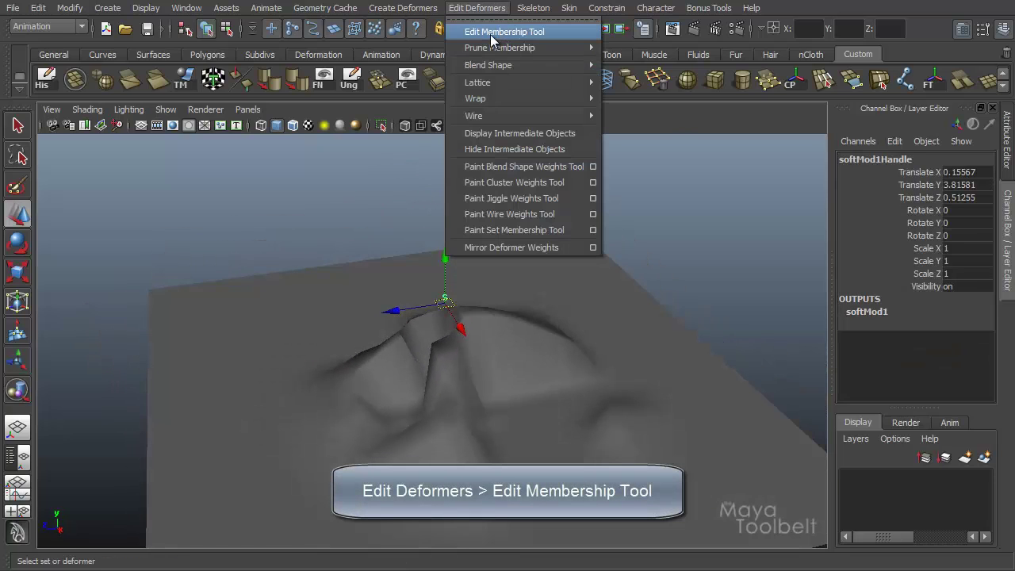
click(491, 32)
alt+drag(535, 249, 525, 296)
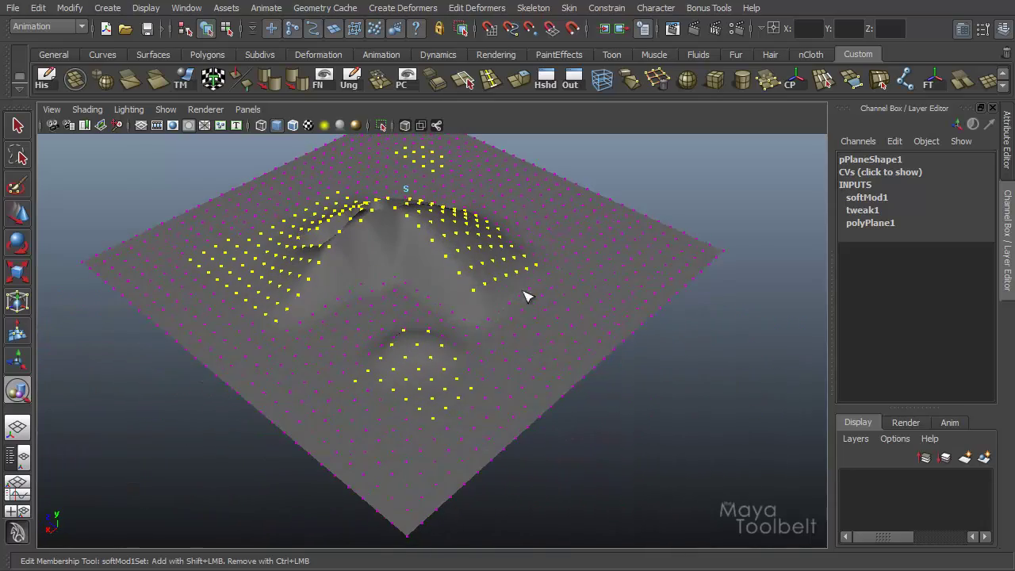
alt+drag(493, 350, 460, 226)
click(469, 7)
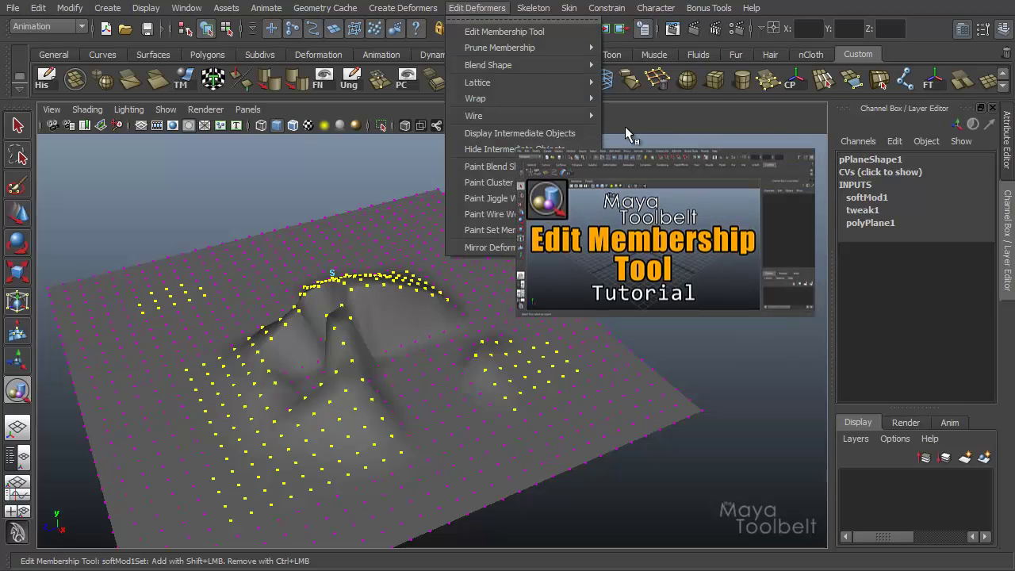
click(504, 31)
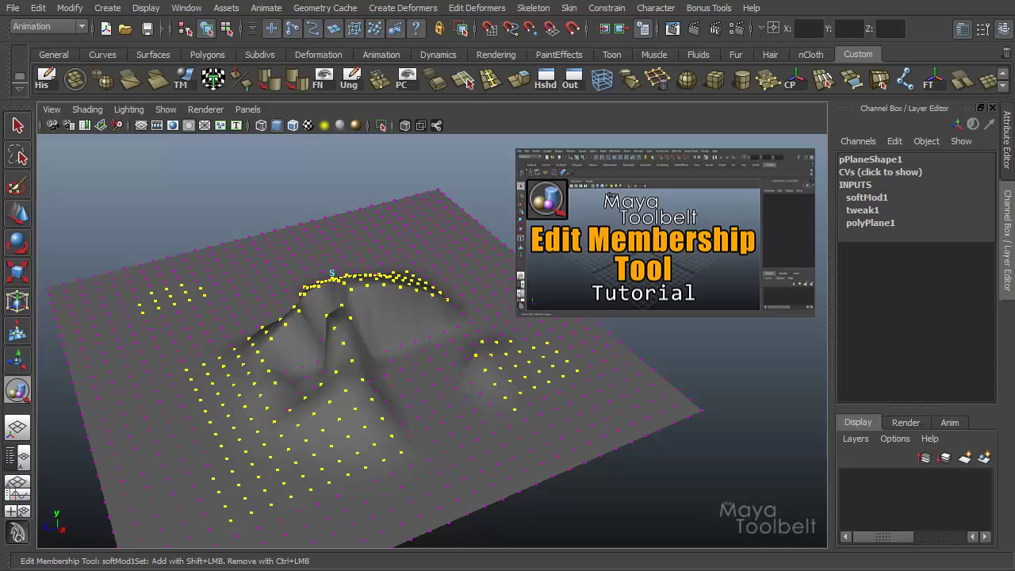
Add extra vertices around the mound to the softMod1 set and remove a patch of its existing member vertices.
alt+drag(375, 361, 330, 358)
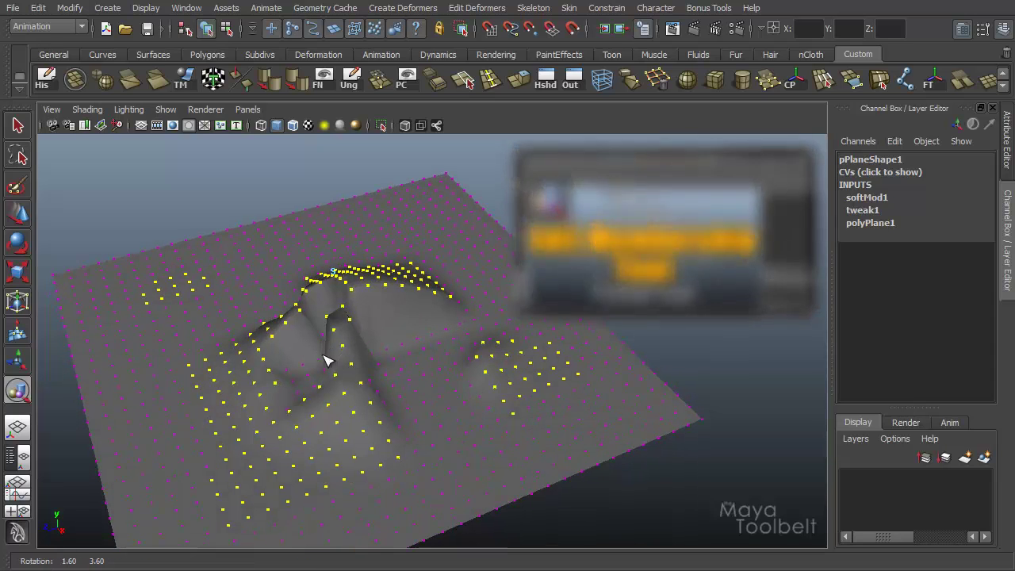
shift+drag(403, 350, 487, 376)
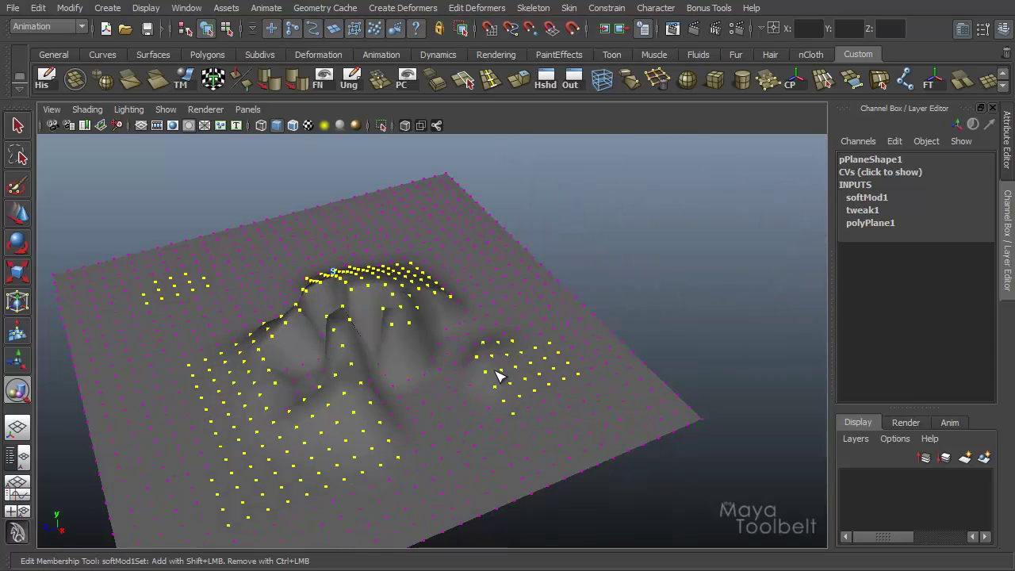
alt+drag(413, 354, 406, 349)
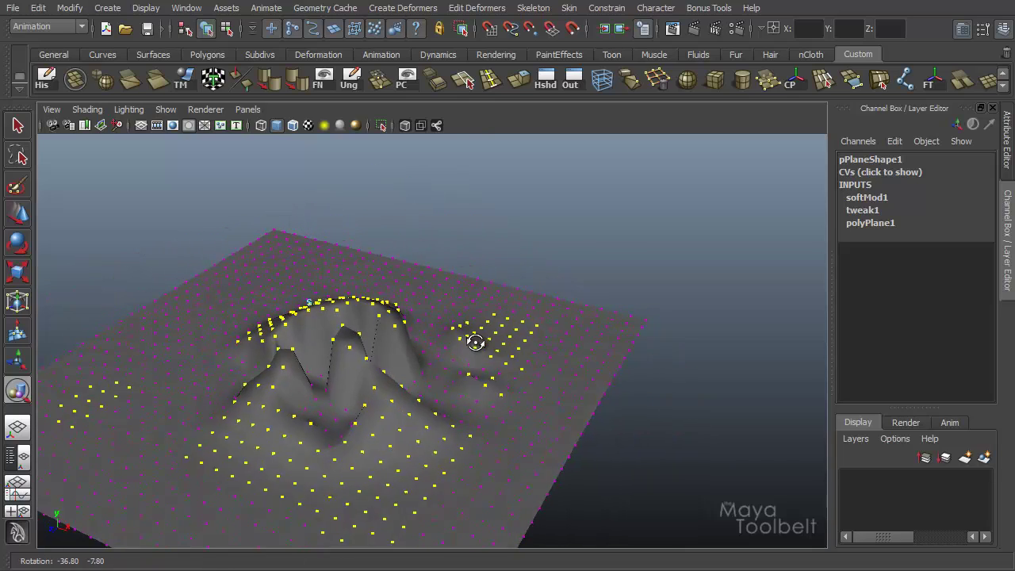
alt+middle_drag(404, 346, 360, 361)
alt+drag(360, 361, 331, 388)
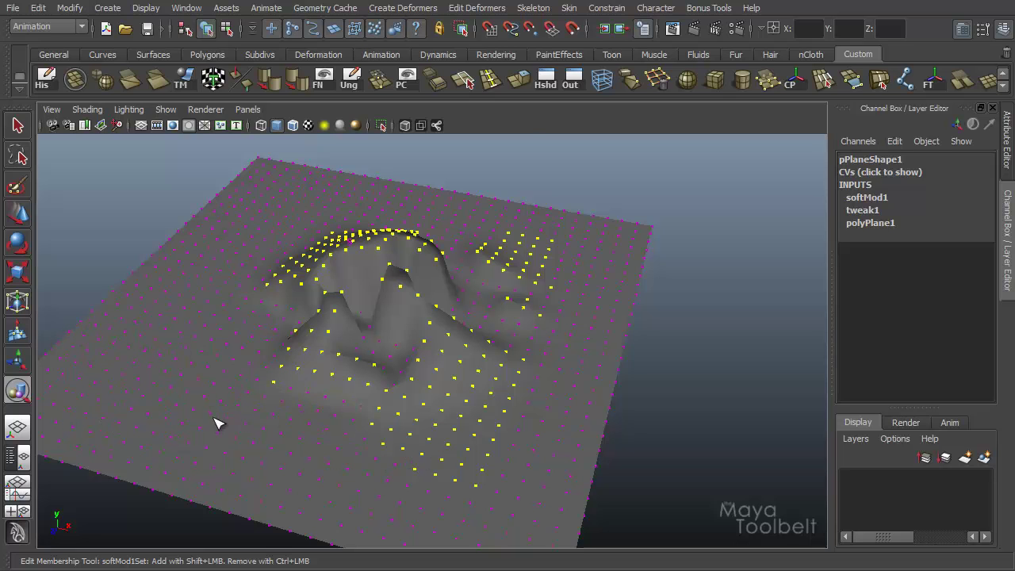
alt+drag(463, 375, 286, 374)
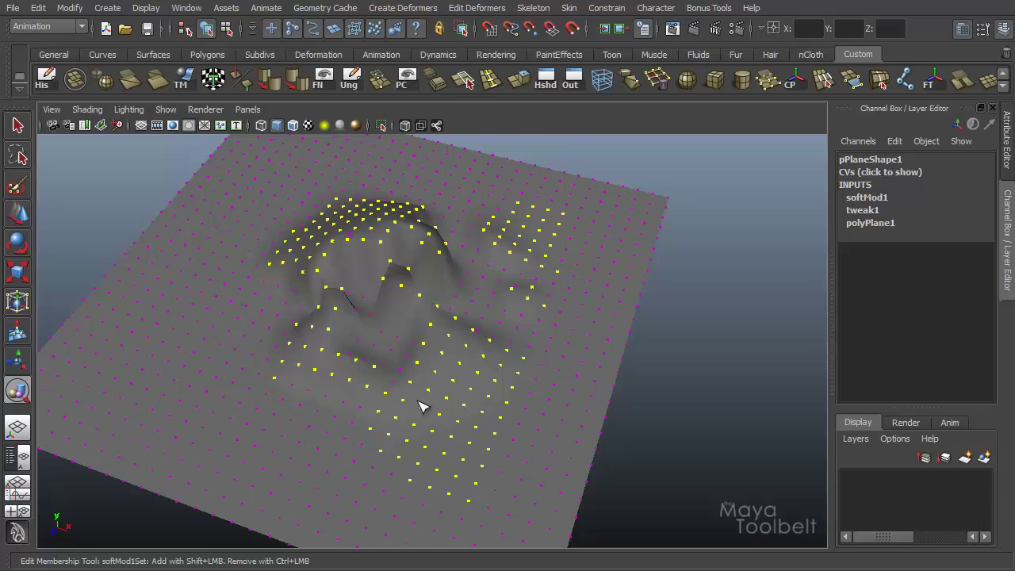
alt+drag(420, 406, 510, 307)
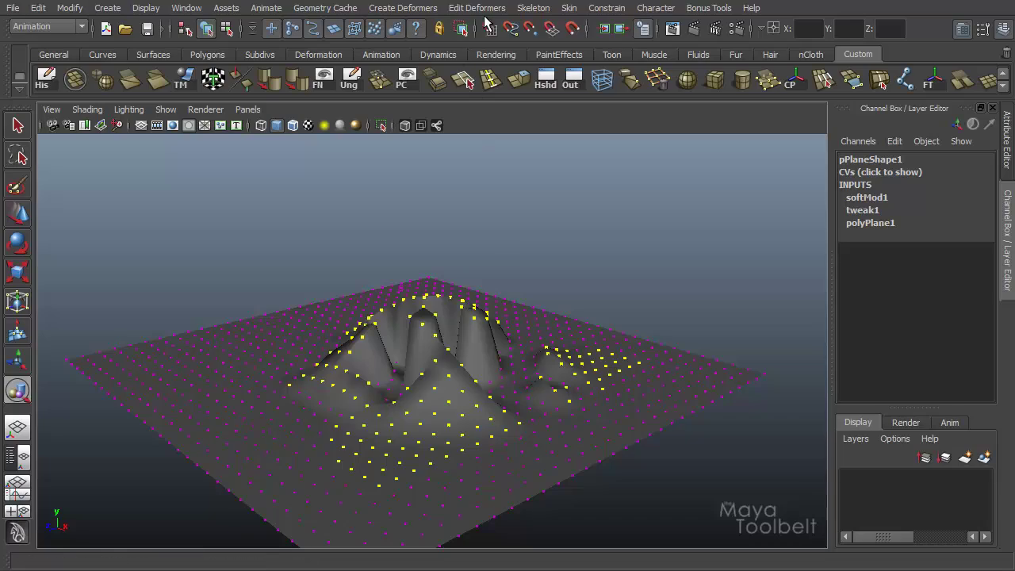
alt+drag(481, 243, 569, 268)
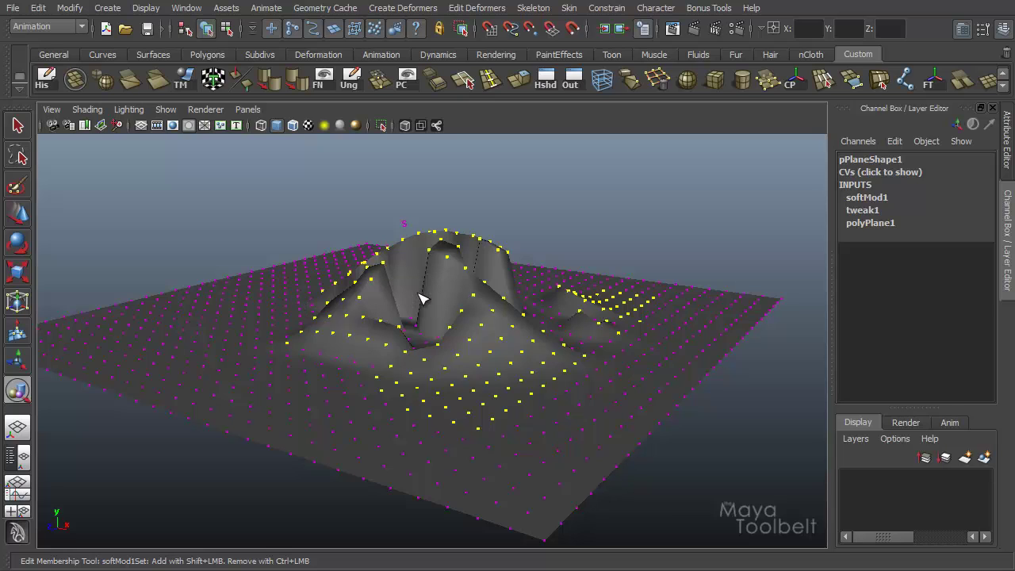
Select softMod1Handle, expand the softMod1 attributes and show its manipulator with falloff colors to inspect the edited membership.
key(w)
click(403, 225)
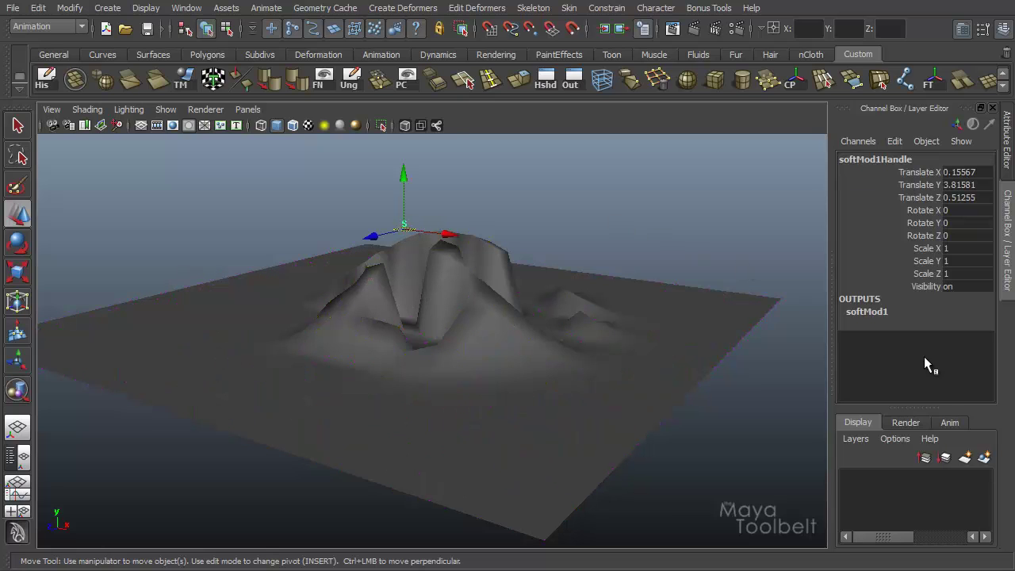
click(866, 311)
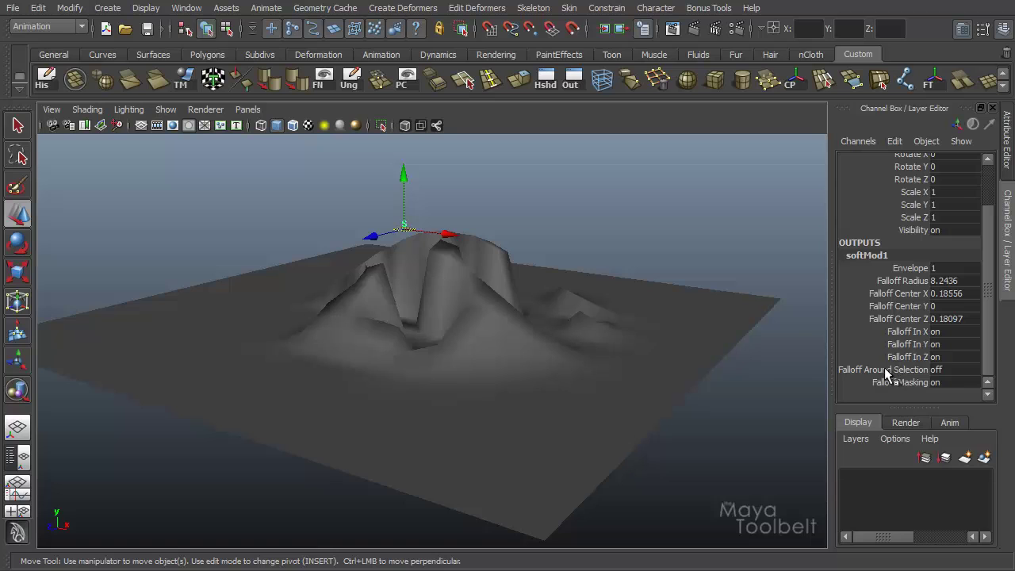
alt+drag(674, 304, 95, 380)
click(18, 361)
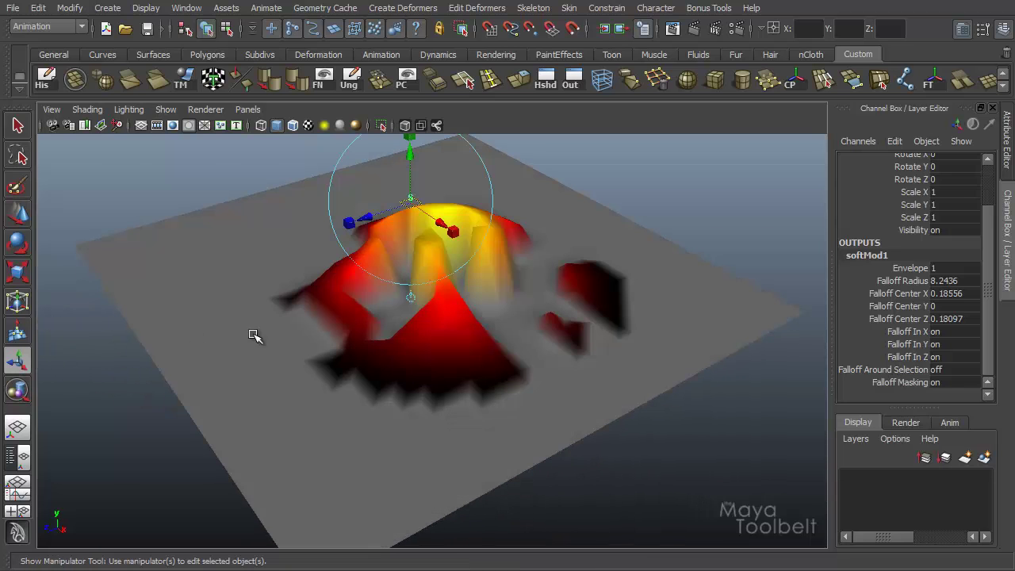
alt+middle_drag(253, 337, 547, 336)
alt+drag(547, 336, 541, 367)
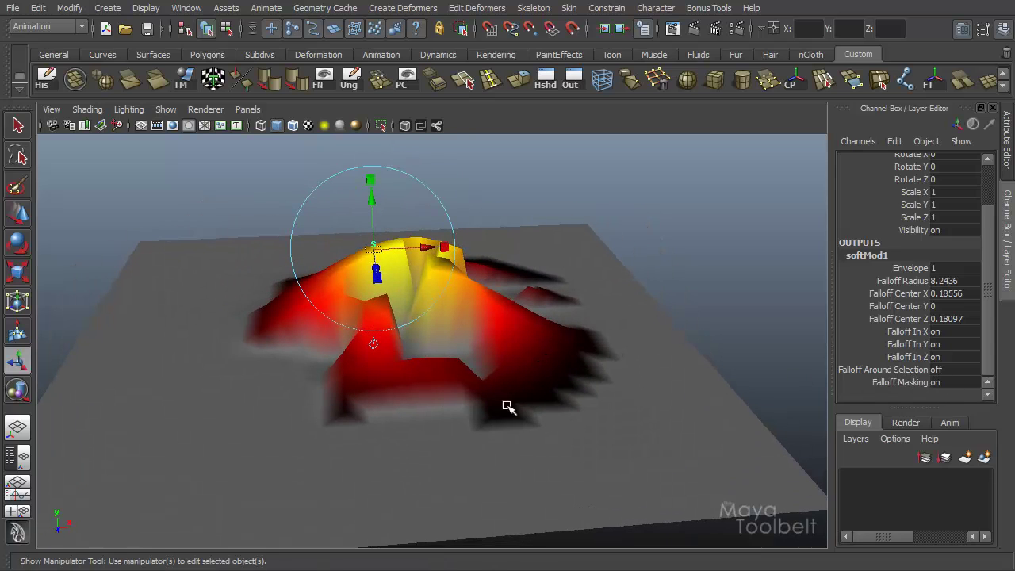
alt+drag(508, 407, 476, 367)
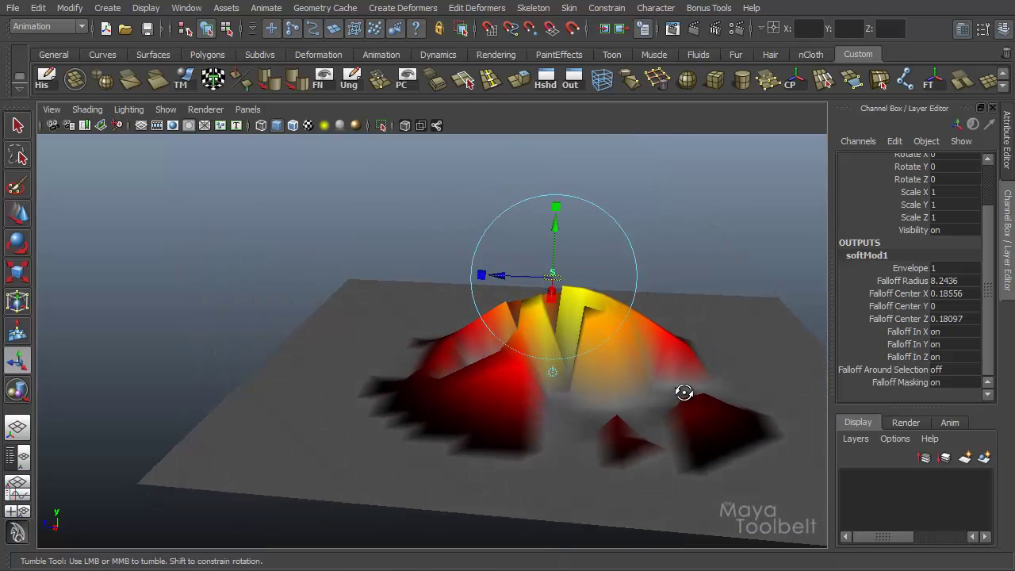
alt+drag(683, 390, 699, 349)
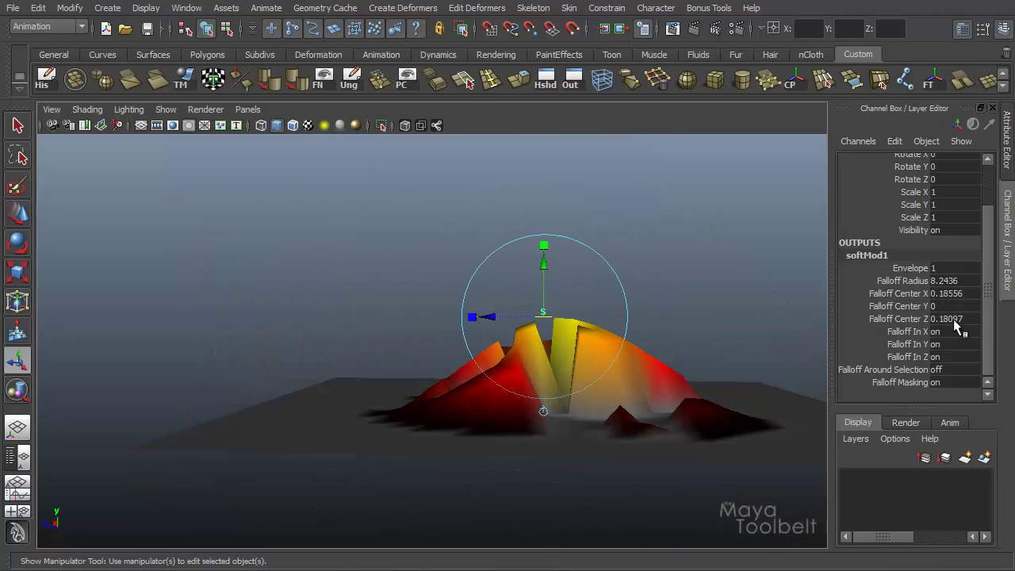
alt+drag(619, 414, 605, 402)
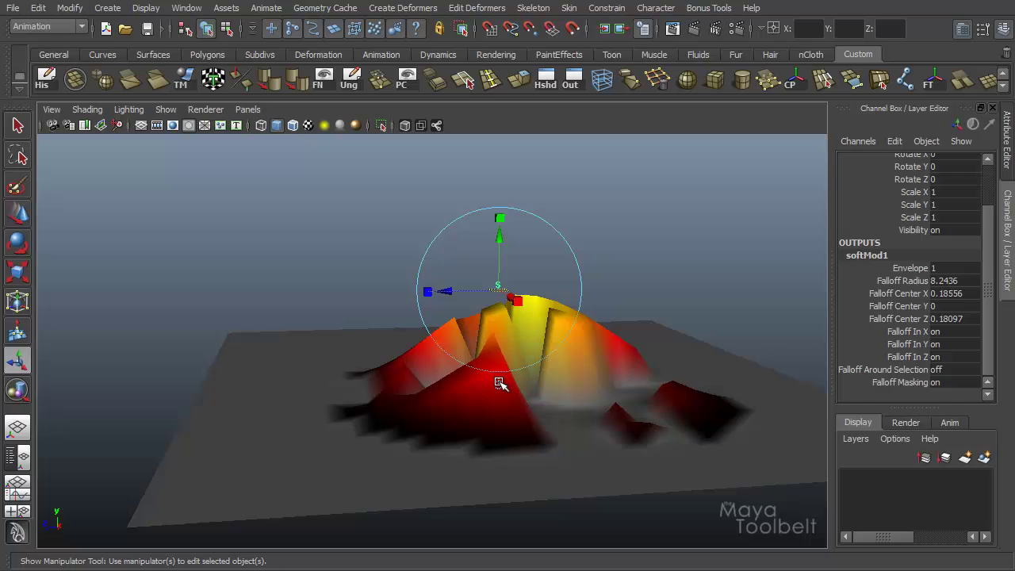
Reduce the Falloff Radius to about 6.24 and move the falloff center to about X -1.43, Y 0, Z 0.31.
key(b)
middle_drag(500, 384, 514, 380)
alt+drag(515, 381, 646, 285)
middle_drag(646, 286, 397, 412)
middle_drag(410, 330, 517, 274)
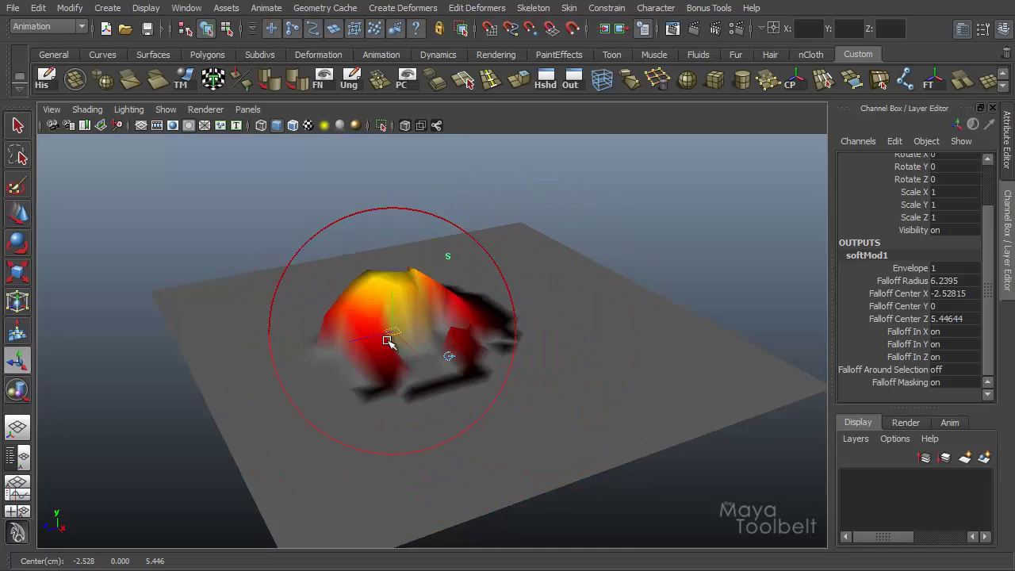
drag(458, 325, 460, 318)
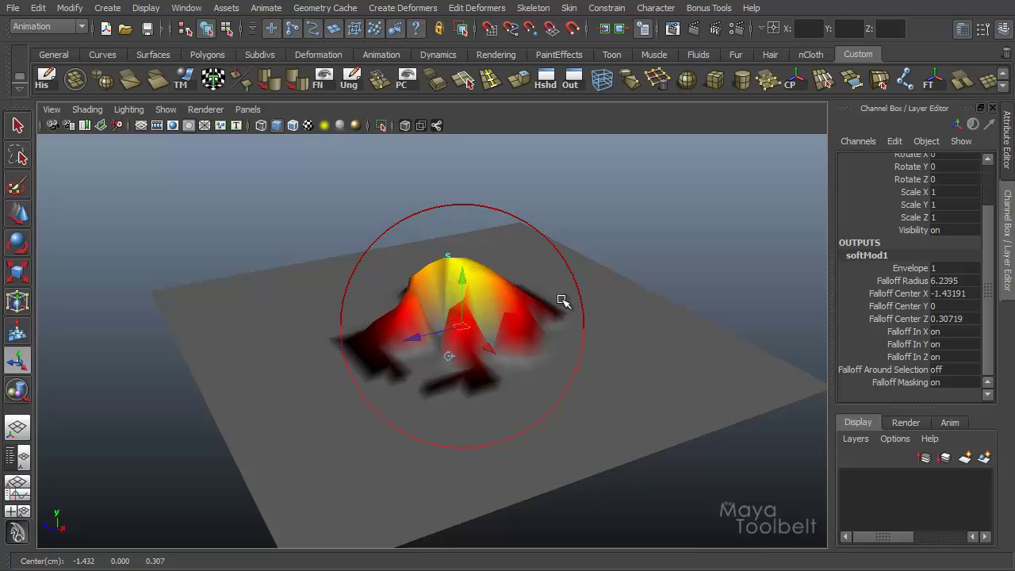
alt+drag(639, 344, 471, 254)
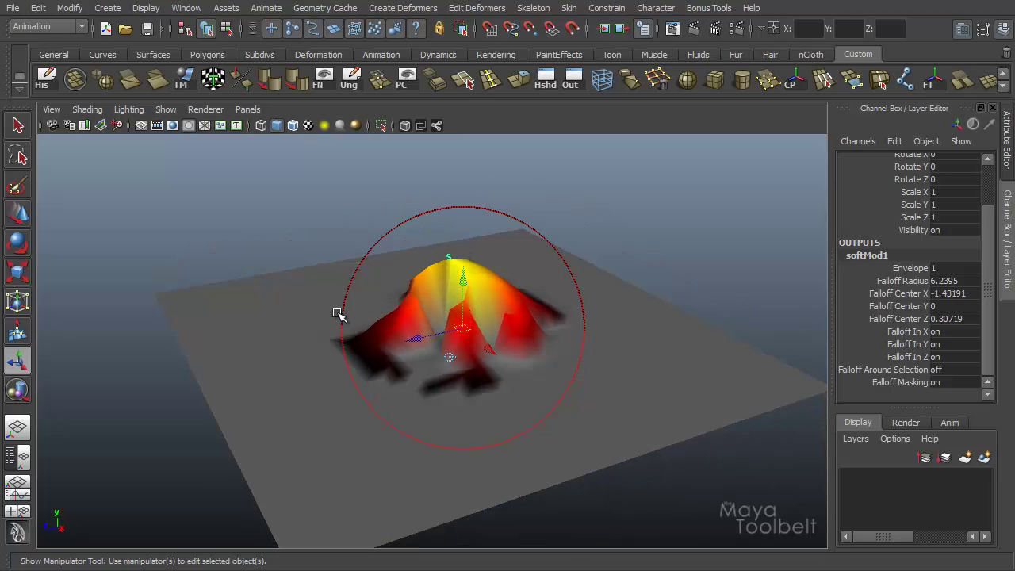
Switch back to the handle's transform manipulator, turn on Falloff Around Selection, and move the handle along Y to about 2.625 cm.
click(449, 358)
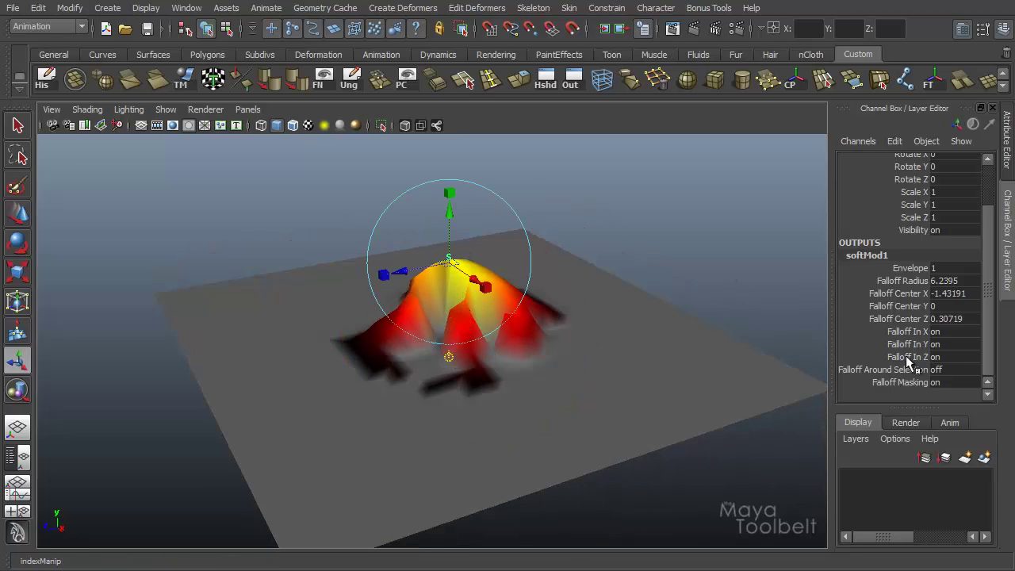
click(938, 369)
text(0)
key(Return)
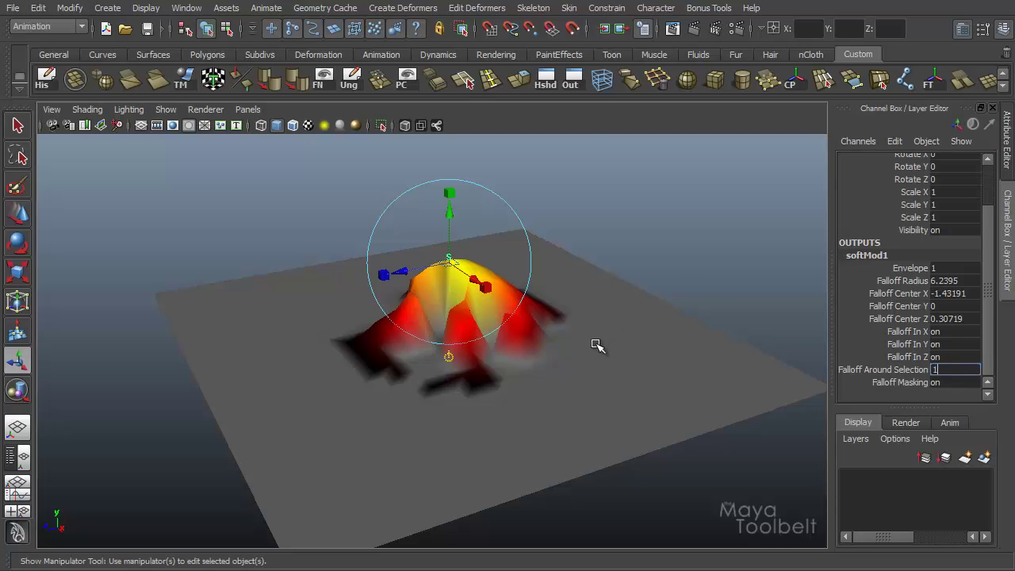
text(1)
key(Return)
alt+drag(434, 370, 622, 385)
drag(462, 217, 448, 238)
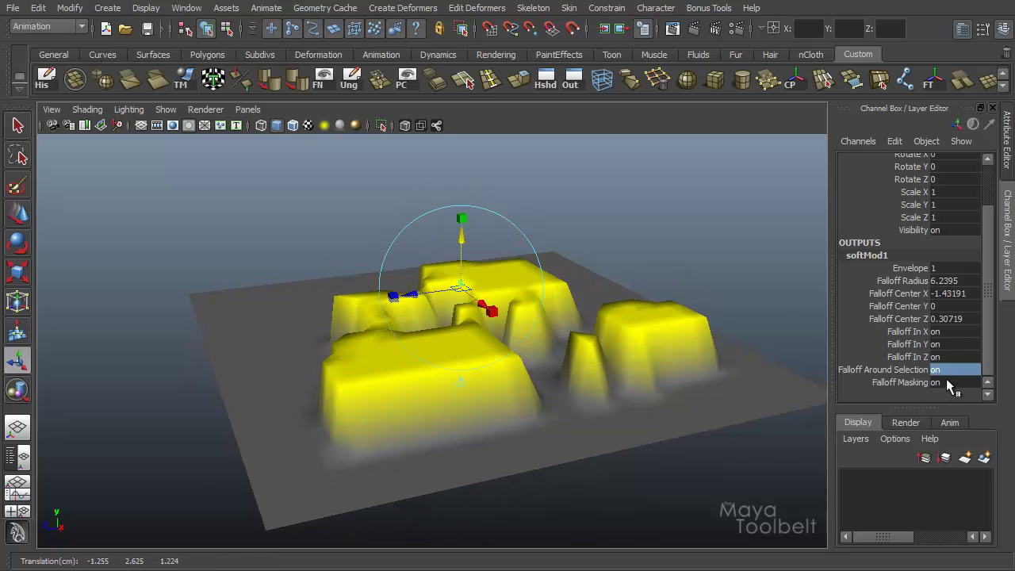
Turn off Falloff Masking on softMod1 and lower its handle to about 0.937 cm in Y.
click(947, 382)
text(0)
key(Return)
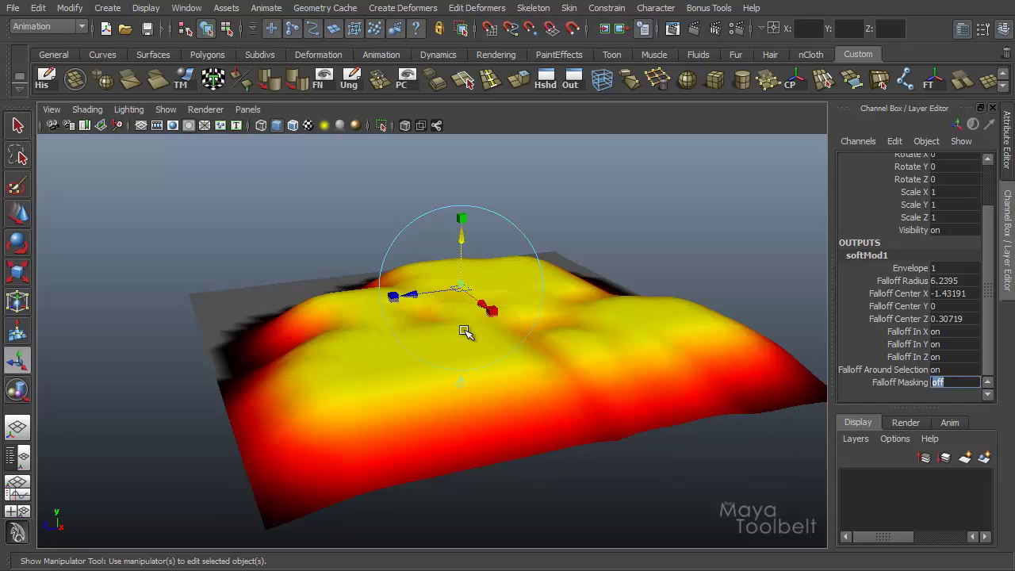
alt+drag(569, 335, 507, 252)
drag(444, 204, 444, 228)
Reduce the softMod1 Falloff Radius to about 2.71 and leave the manipulator display to see the plain shaded mounds.
click(897, 280)
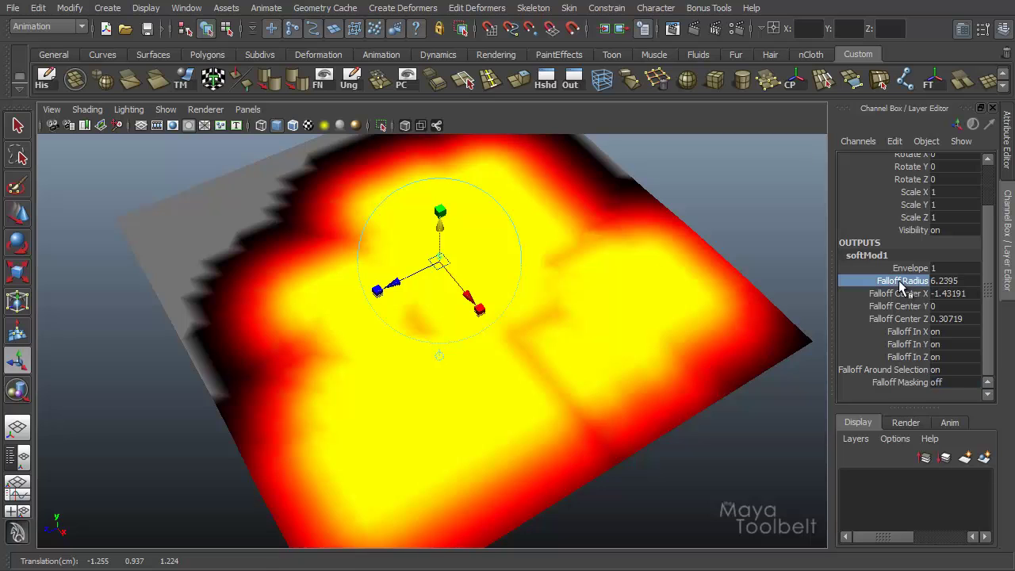
middle_drag(662, 301, 656, 301)
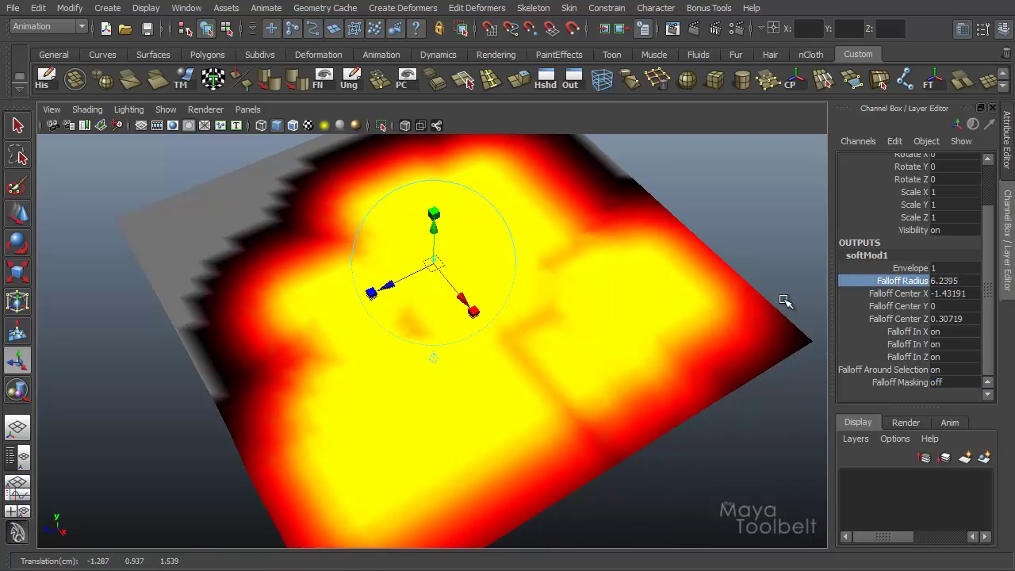
middle_drag(786, 301, 666, 301)
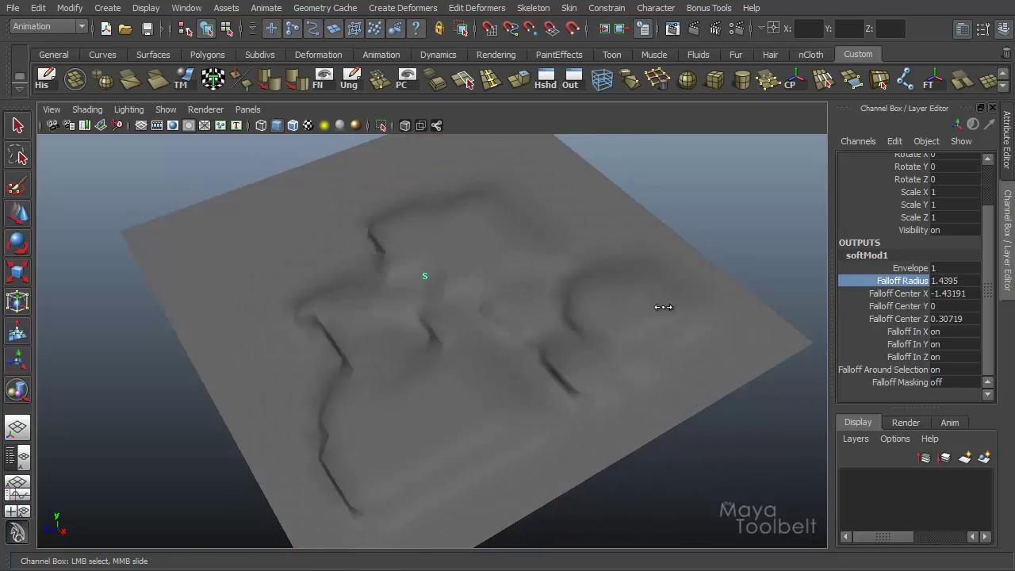
middle_drag(564, 295, 535, 283)
alt+drag(535, 283, 651, 262)
key(w)
click(897, 286)
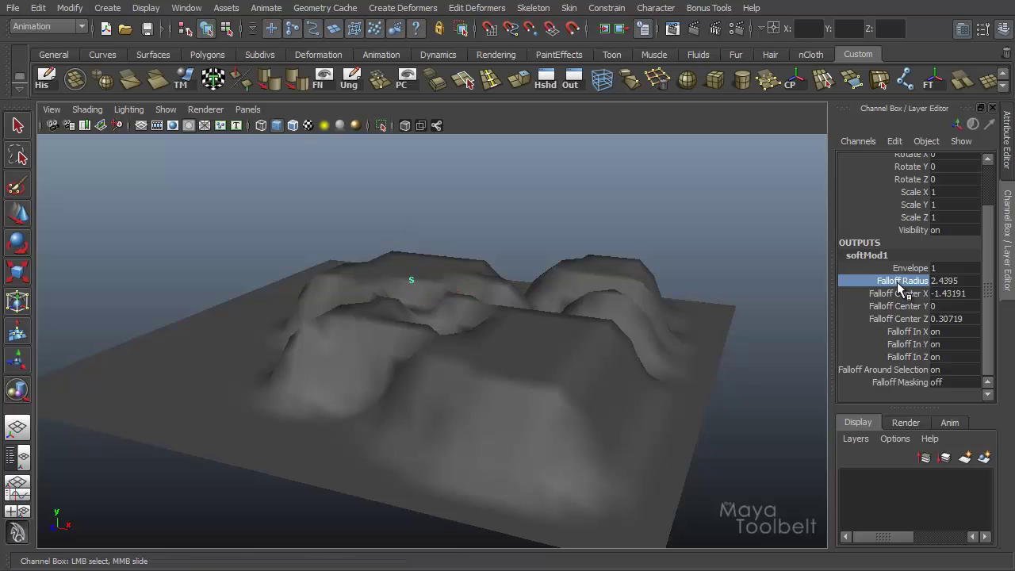
middle_drag(897, 282, 729, 364)
alt+drag(728, 364, 664, 392)
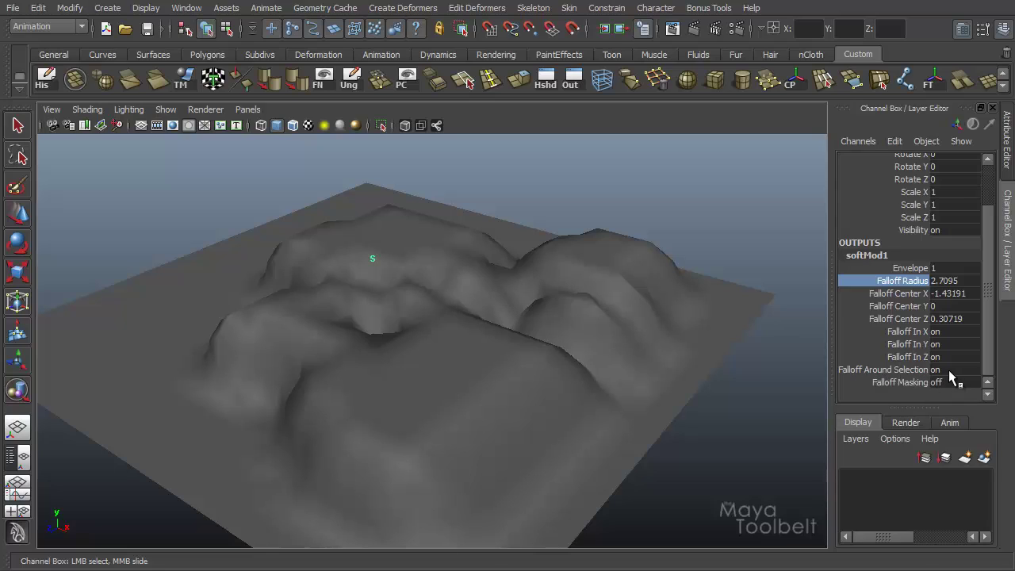
Turn off Falloff Around Selection for softMod1 and view the single mound from several angles.
click(944, 370)
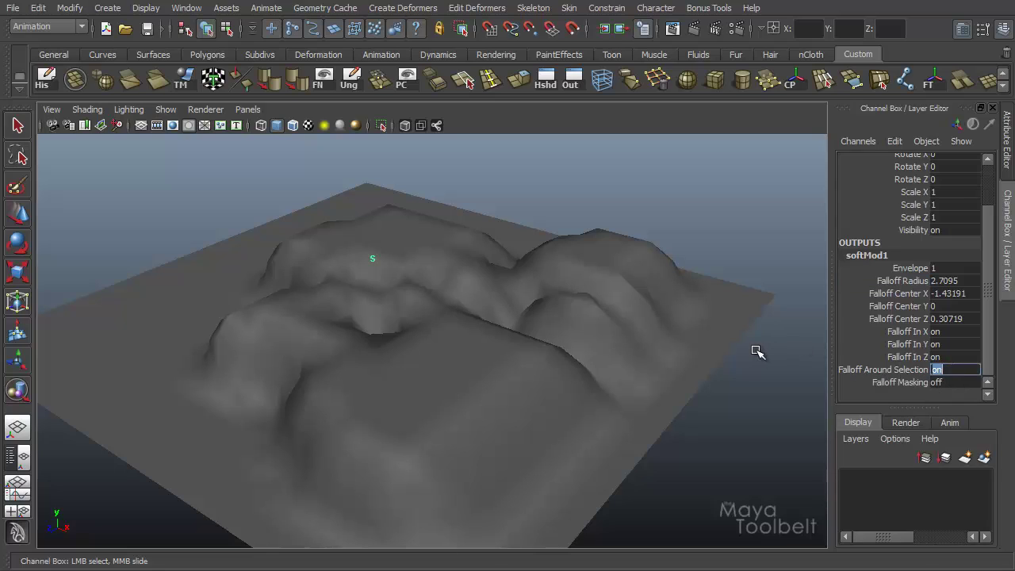
text(0)
key(Return)
alt+drag(456, 314, 517, 323)
alt+drag(641, 300, 567, 322)
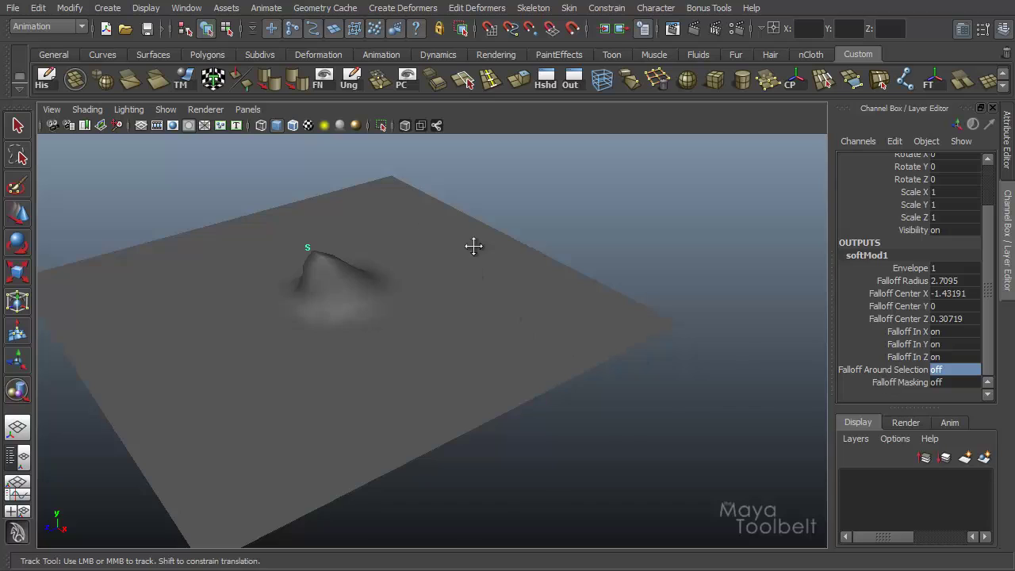
alt+middle_drag(473, 245, 627, 304)
alt+right_drag(628, 304, 659, 313)
Turn Falloff Masking on and activate the Soft Modification Tool to show the falloff colors on the mound.
double_click(948, 382)
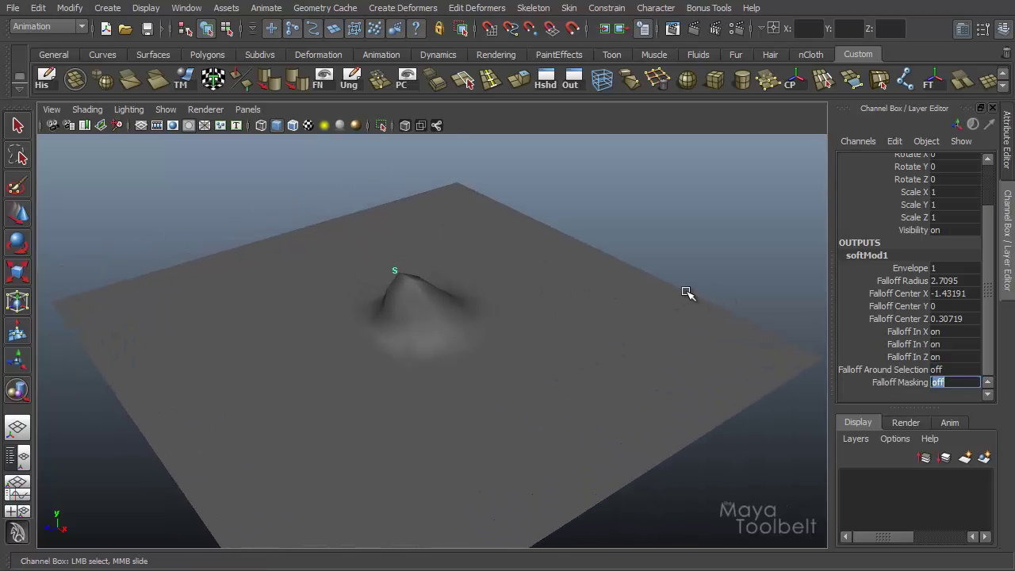
text(on)
key(Return)
alt+drag(699, 300, 718, 370)
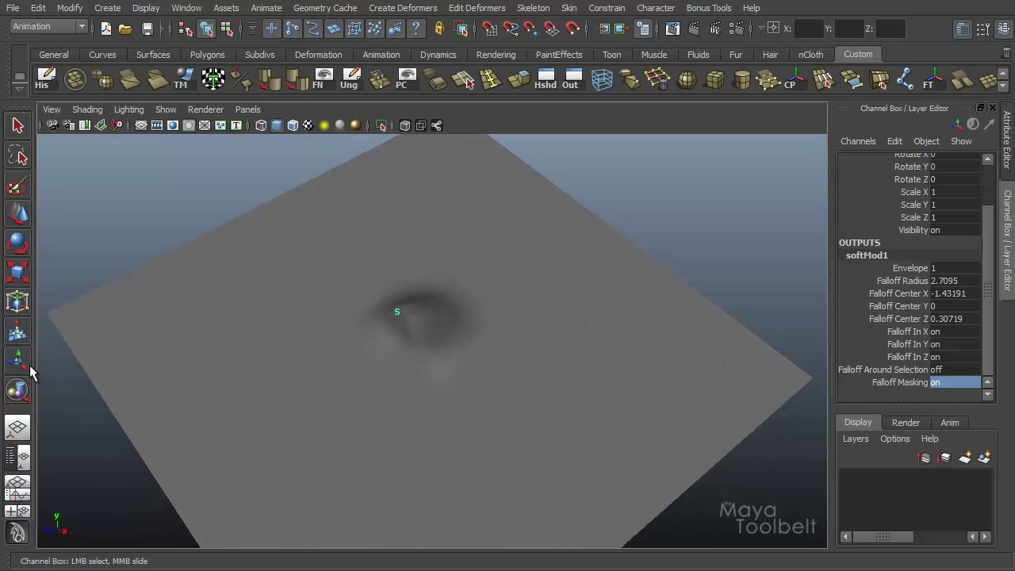
click(17, 333)
alt+drag(516, 315, 884, 397)
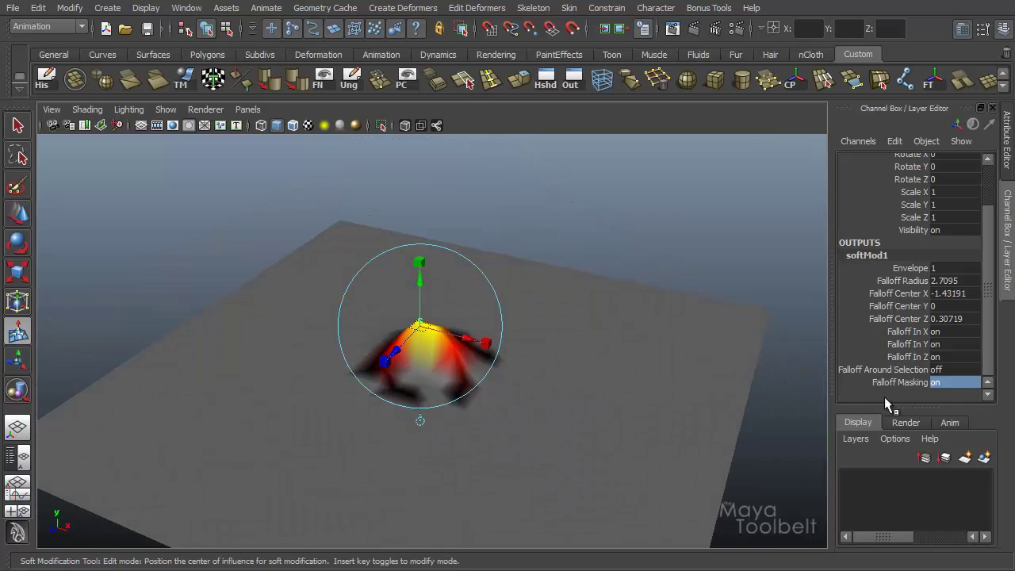
Toggle Falloff Masking off and back on to compare the masked and unmasked falloff colors.
text(off)
key(Return)
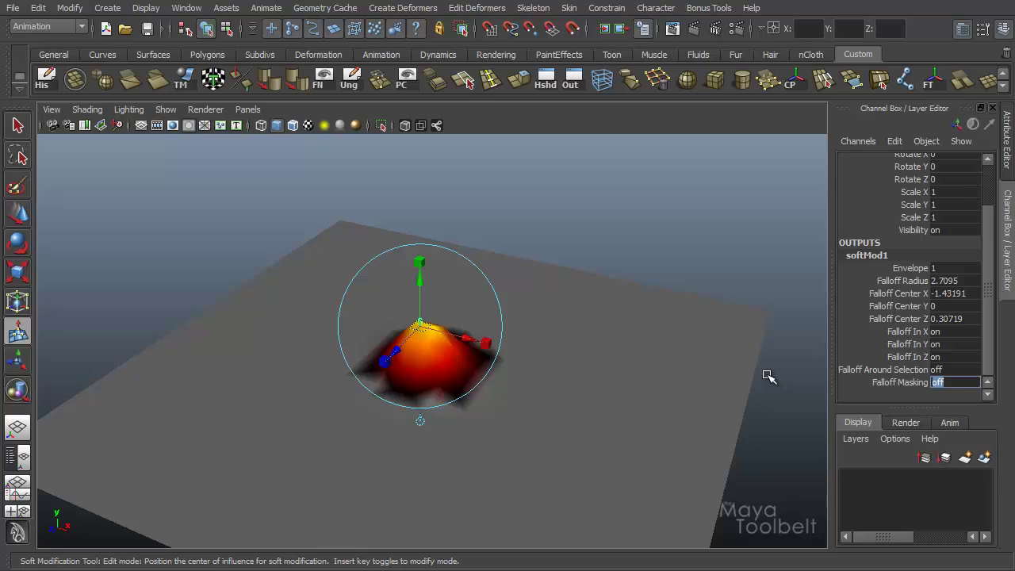
text(1)
key(Return)
alt+drag(540, 301, 508, 309)
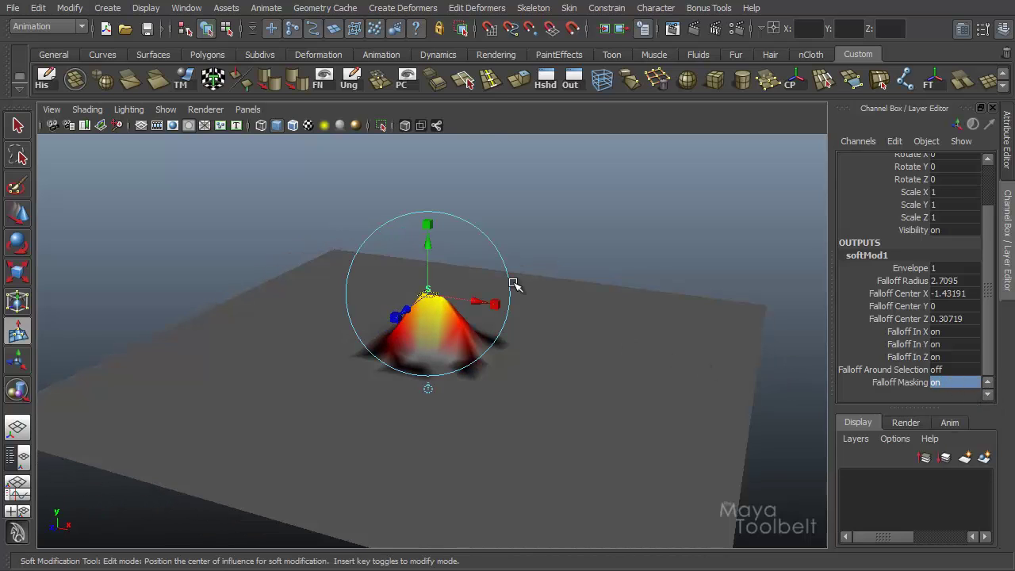
Raise the softMod1 handle to about 4.738 cm in Y and turn on Falloff Around Selection.
drag(427, 240, 427, 200)
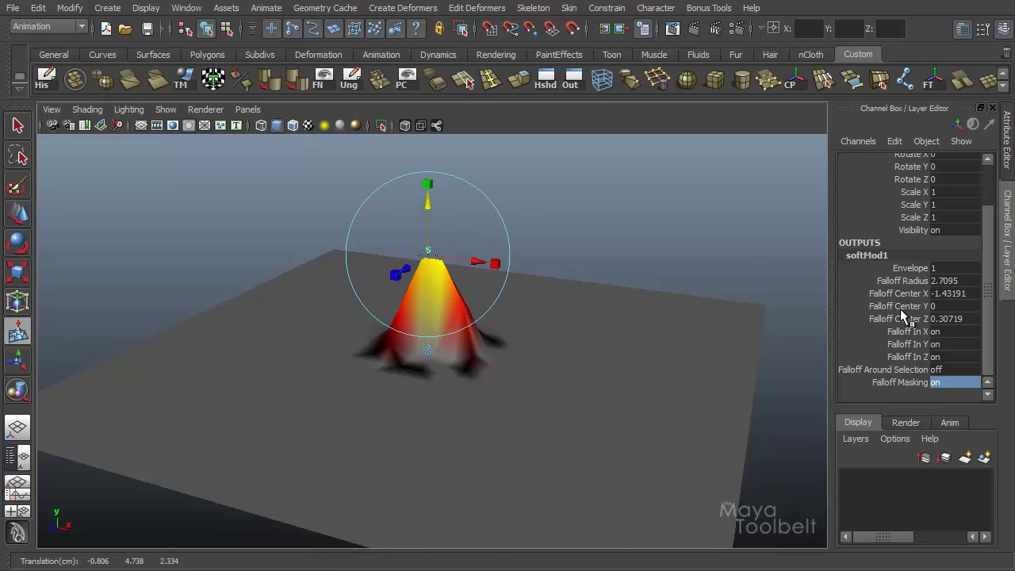
click(941, 370)
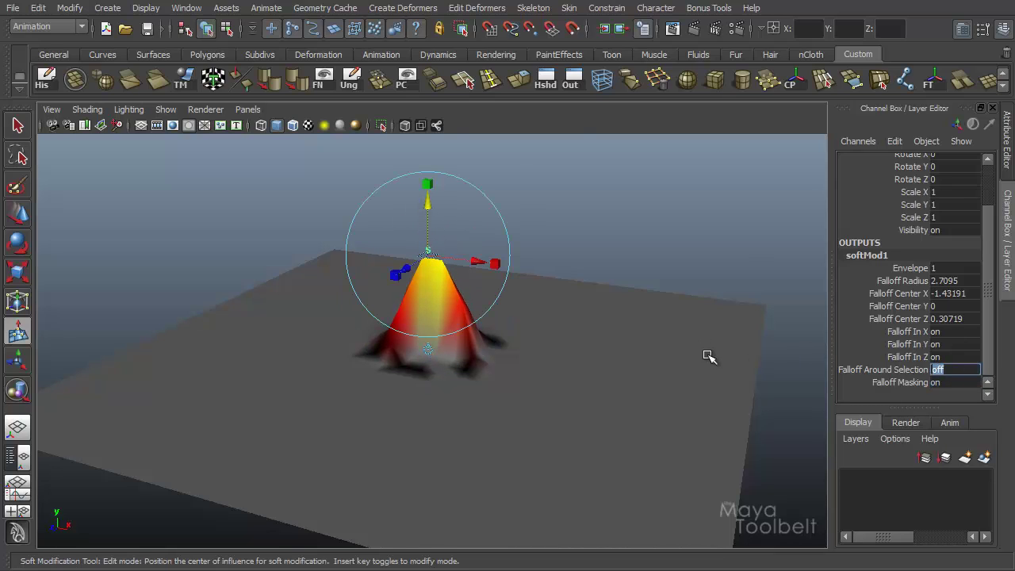
text(on)
key(Return)
Turn off Falloff Masking for softMod1 and lower the handle along Y to flatten the raised areas.
click(948, 382)
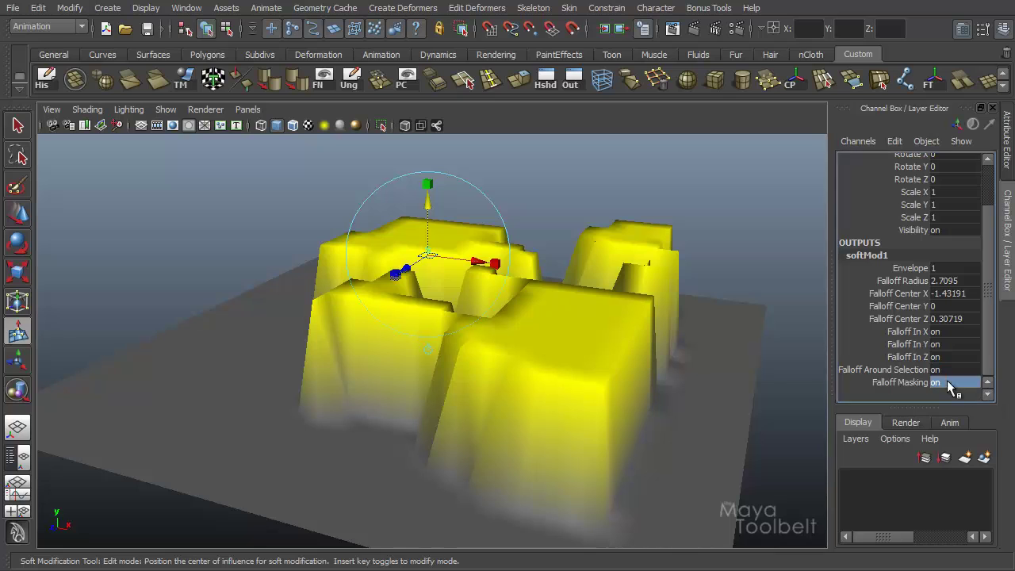
text(off)
key(Return)
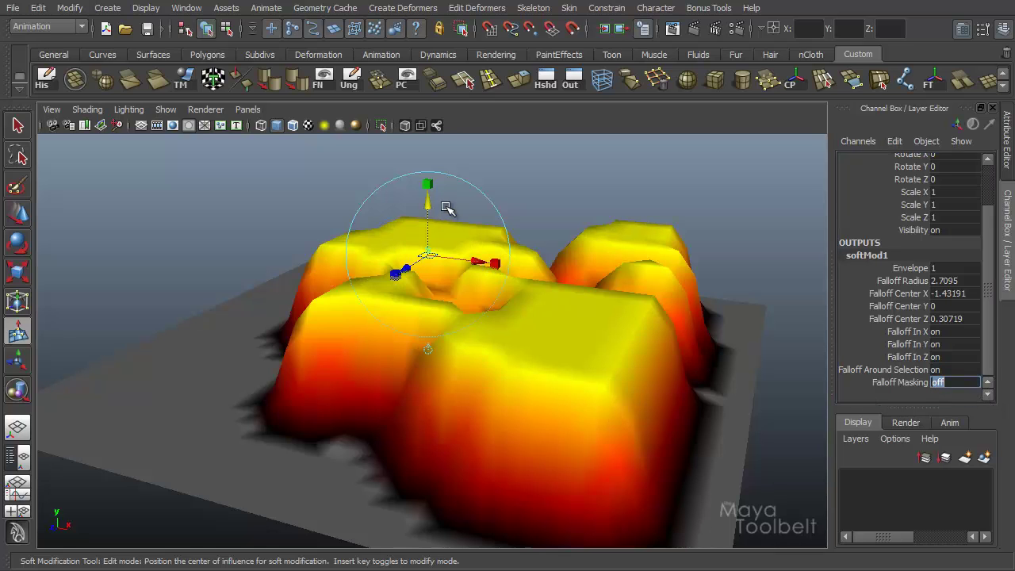
drag(426, 203, 558, 230)
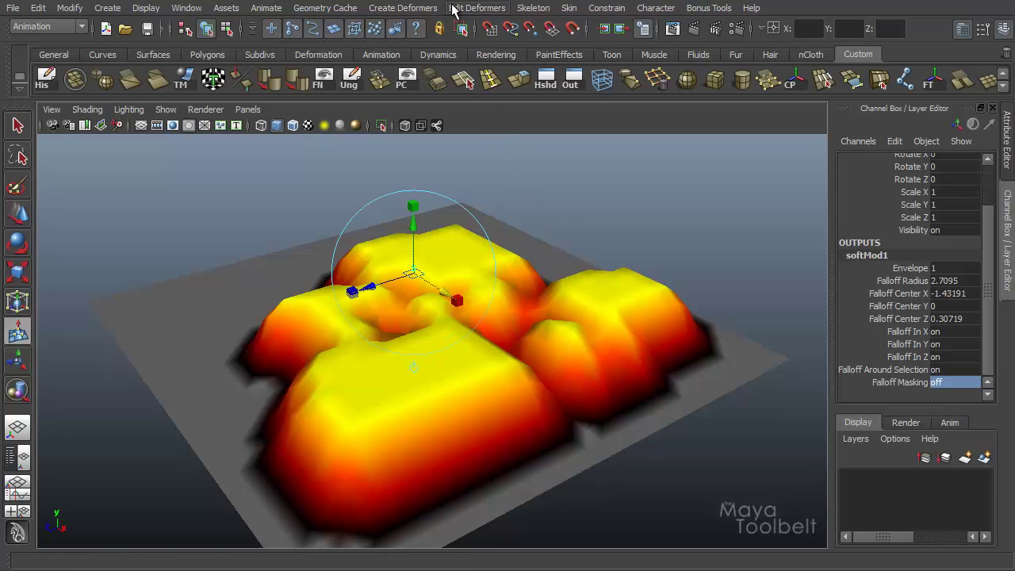
Open the Soft Modification options, inspect the Volume and Surface falloff modes, and close the window without changes.
click(411, 9)
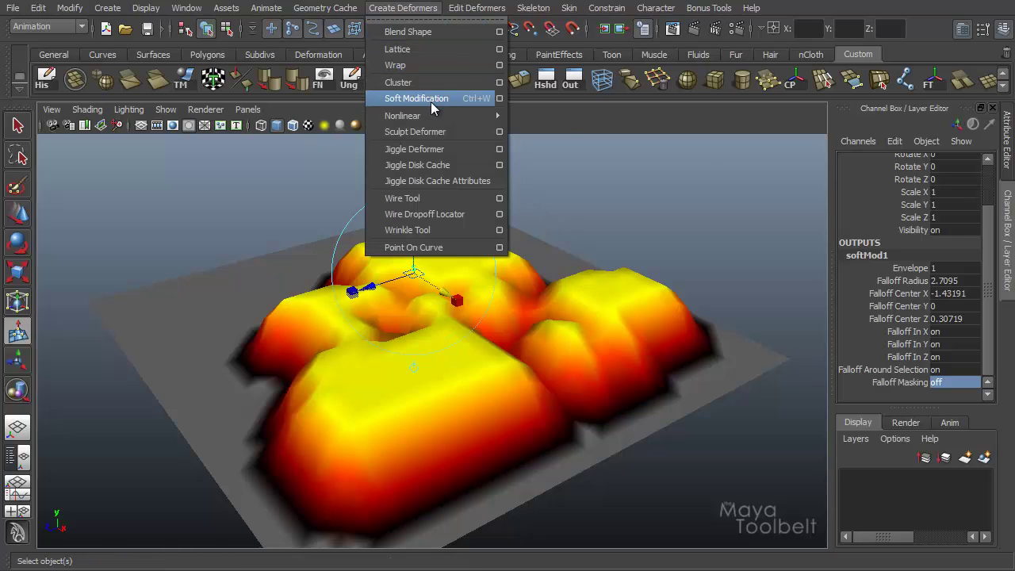
click(500, 99)
drag(528, 139, 304, 80)
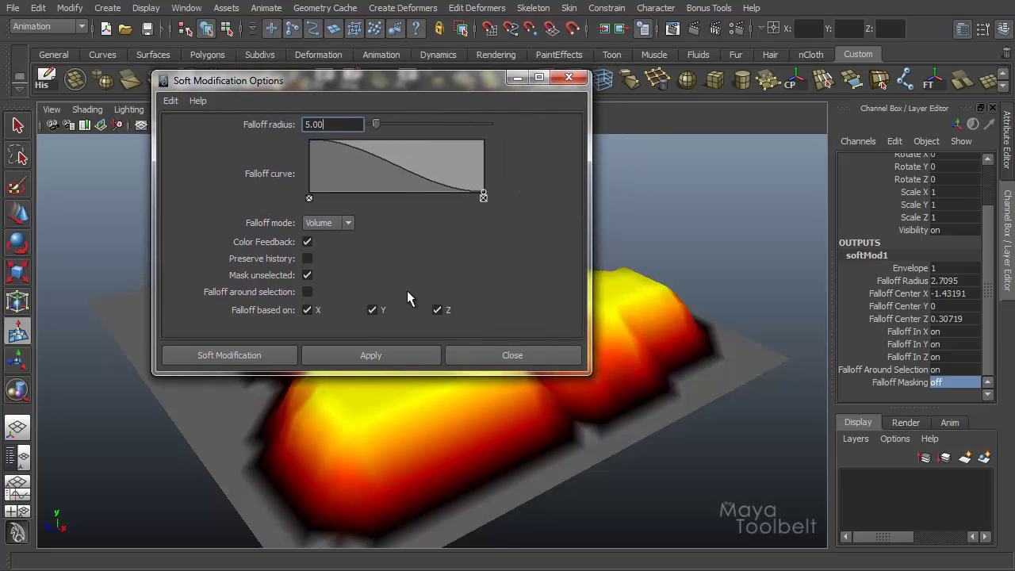
click(346, 225)
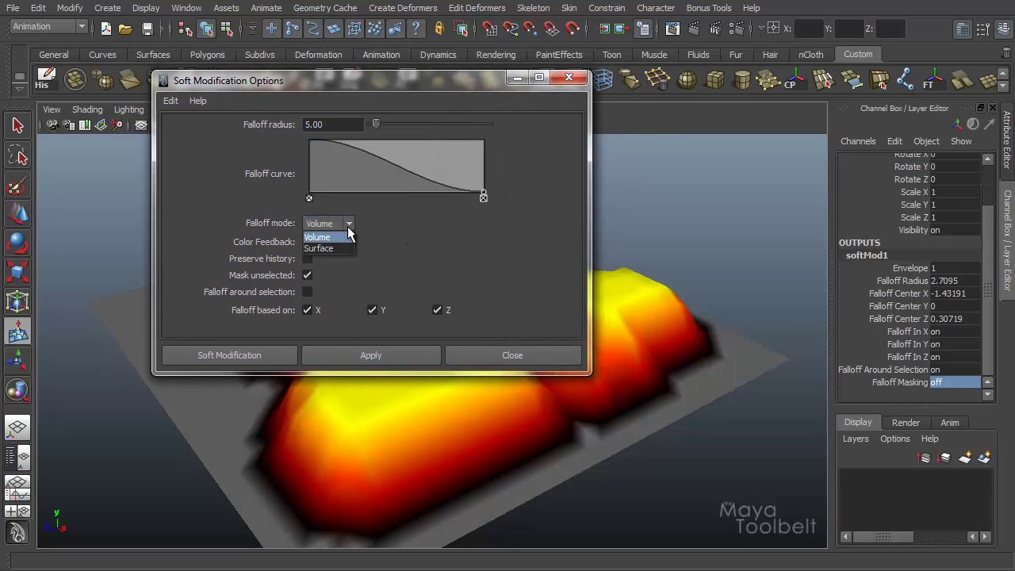
click(569, 77)
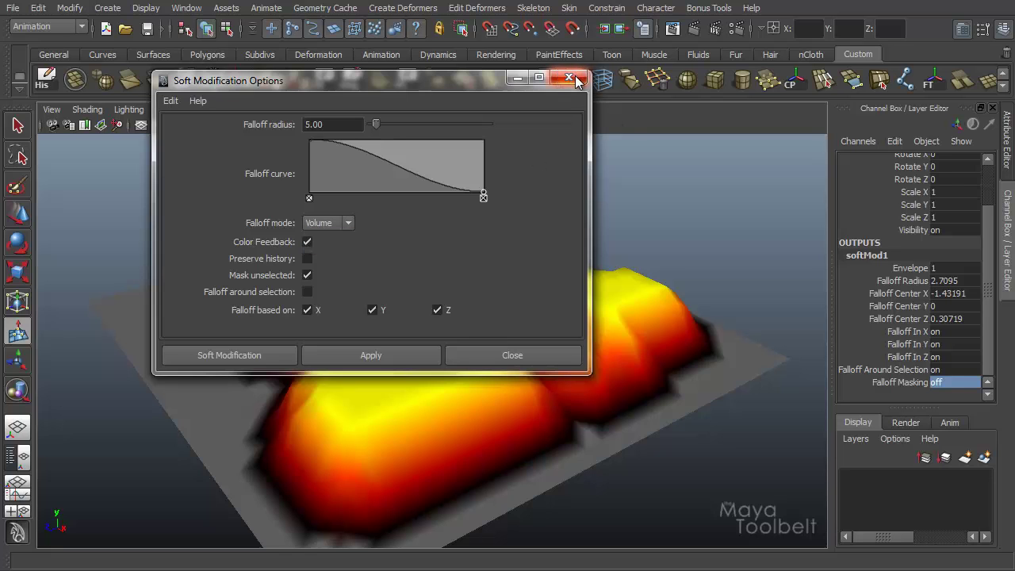
click(569, 77)
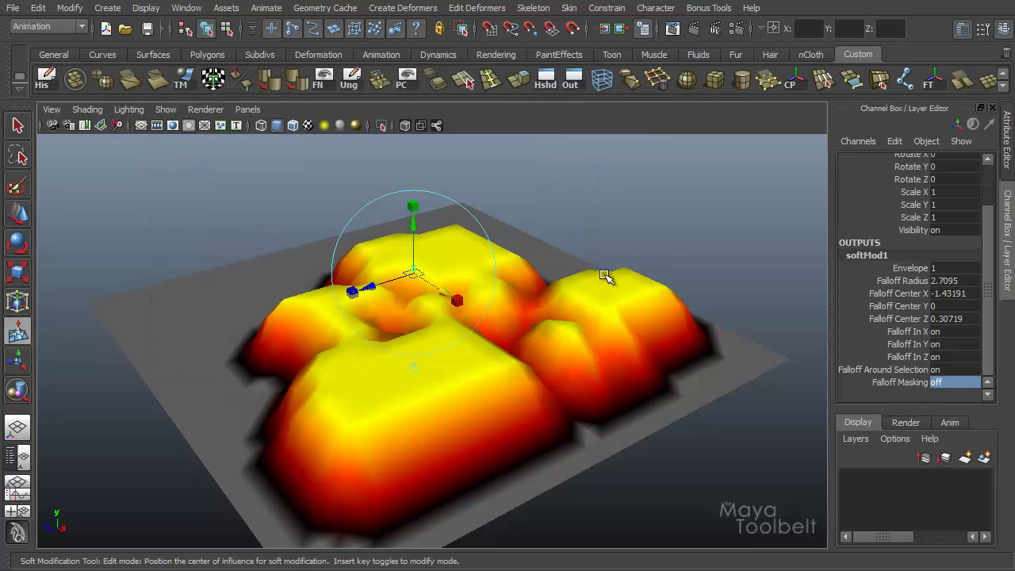
View the whole deformed plane, deselect the softMod2 handle, and start an empty scene.
alt+drag(657, 281, 656, 239)
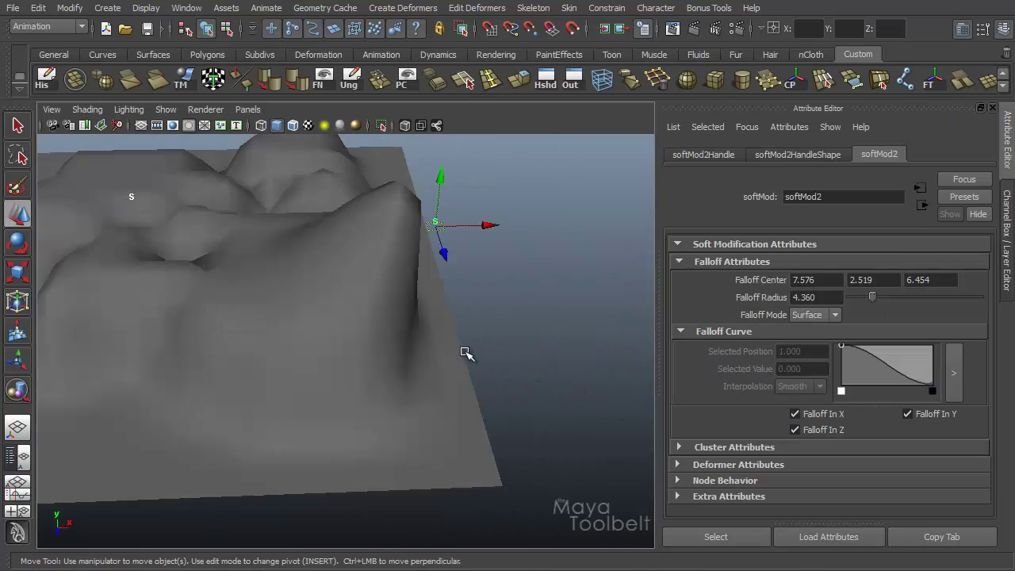
alt+middle_drag(465, 352, 615, 377)
alt+drag(615, 377, 411, 339)
drag(253, 317, 170, 250)
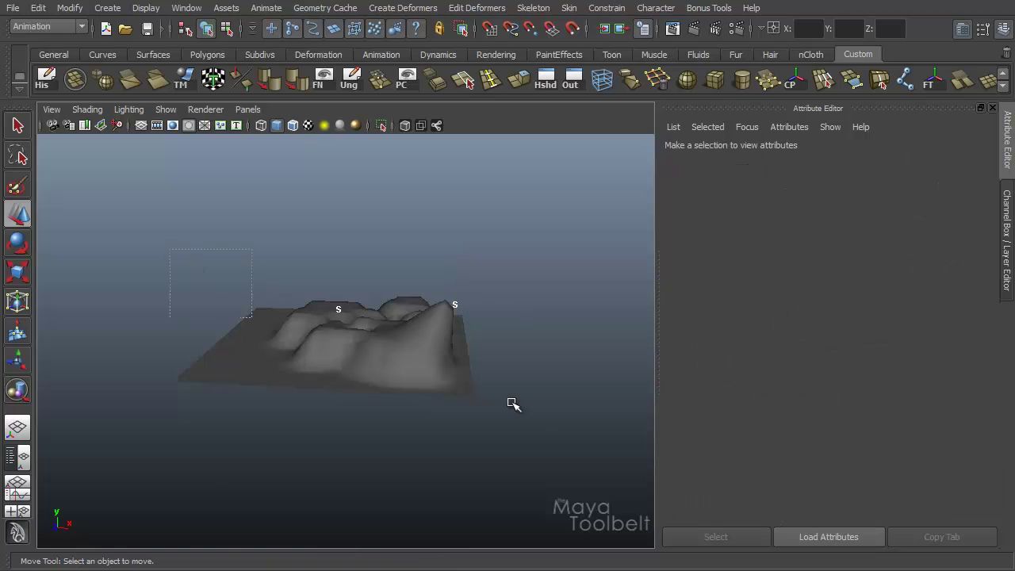
key(ctrl+z)
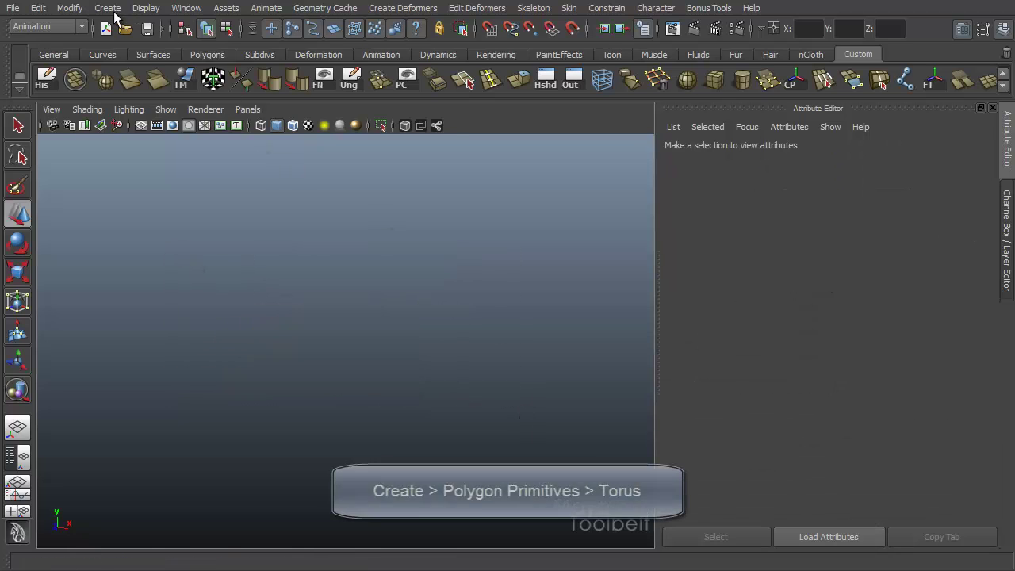
Create a polygon torus in the empty scene and frame it in the view.
click(107, 8)
mouse_move(176, 49)
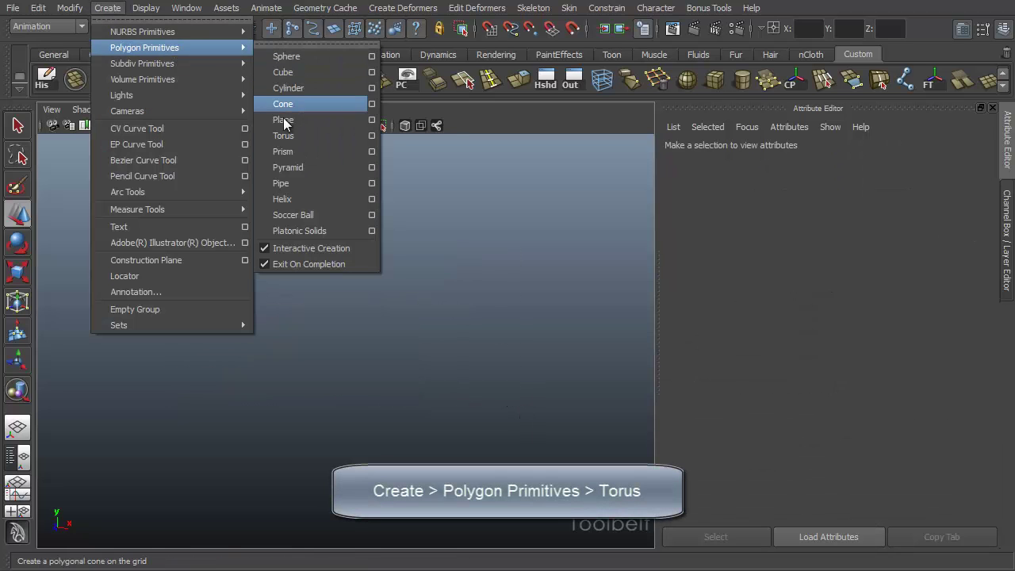
click(298, 137)
drag(363, 358, 402, 452)
key(f)
Apply a soft modification to the torus, with a falloff radius of about 8.984 and its center at about -1.718, 0.5, 4.779.
click(17, 333)
key(b)
middle_drag(369, 443, 388, 381)
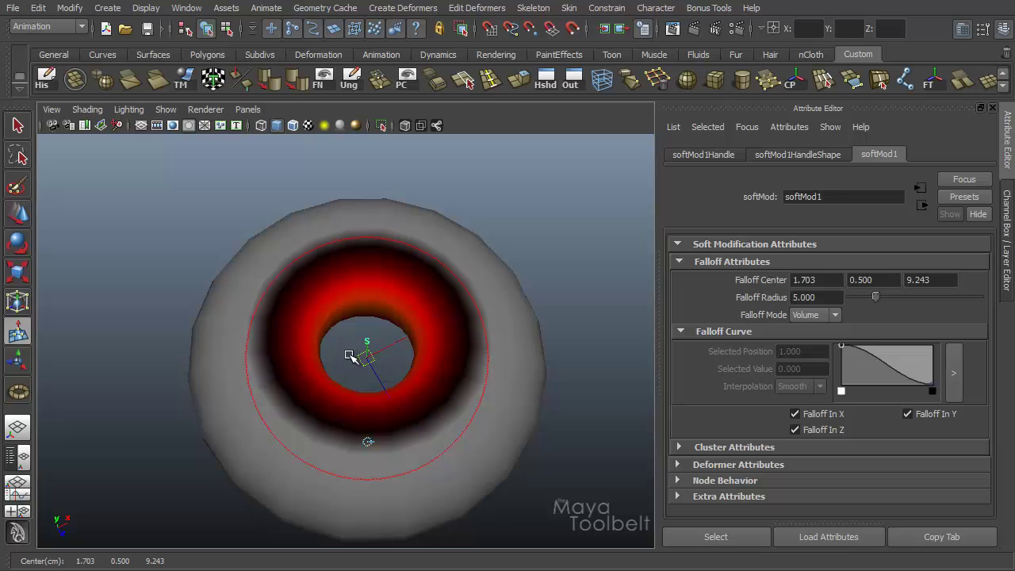
drag(349, 356, 471, 333)
alt+middle_drag(472, 333, 531, 351)
alt+drag(531, 351, 476, 313)
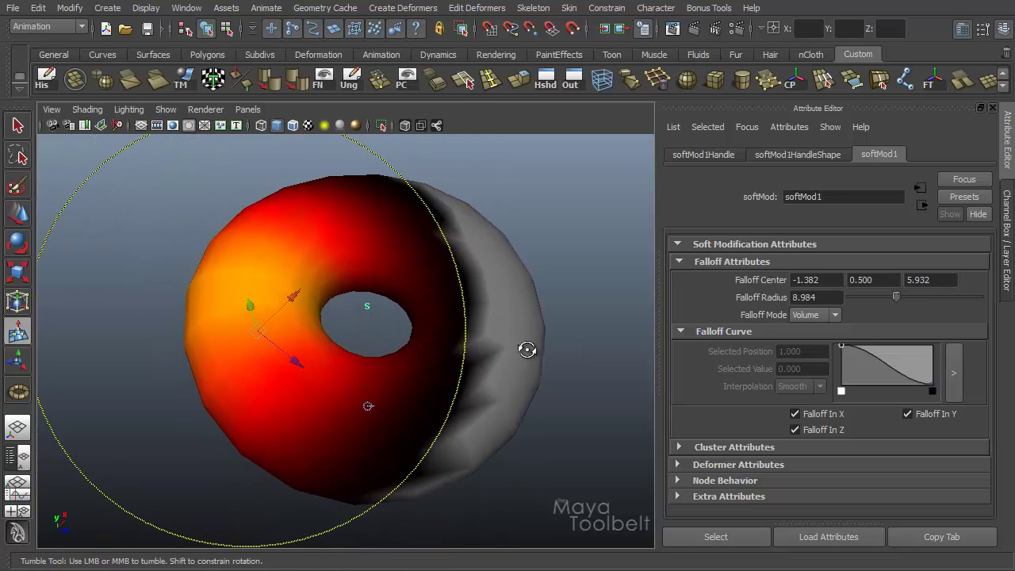
alt+drag(526, 347, 303, 283)
Move the soft modification handle to stretch the affected side of the torus outward, and redisplay its manipulator.
key(w)
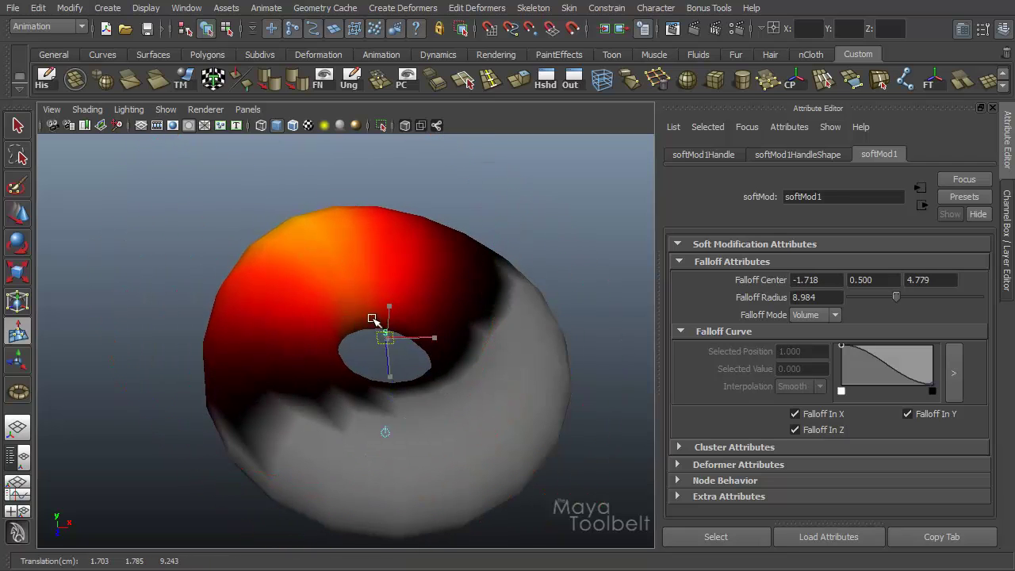
drag(374, 333, 312, 260)
key(t)
key(Insert)
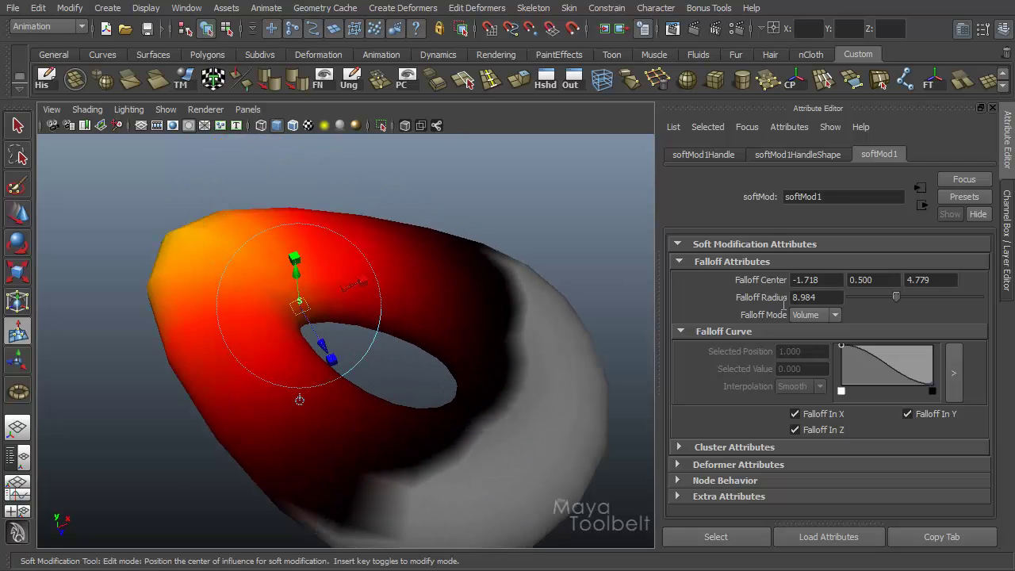
Switch the Falloff Mode to Surface and back to Volume to compare how each deforms the torus.
click(836, 315)
click(823, 336)
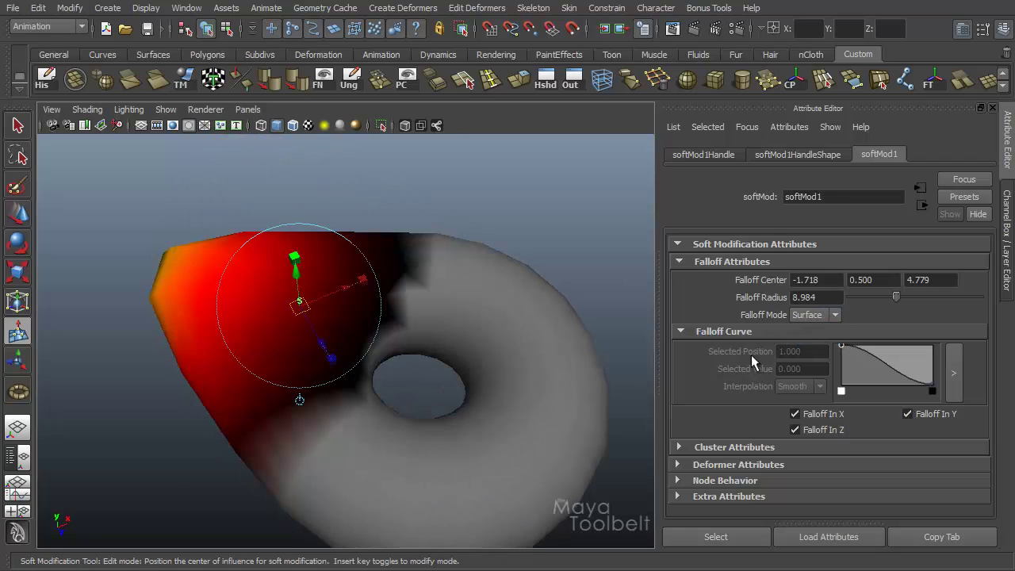
alt+drag(485, 375, 491, 250)
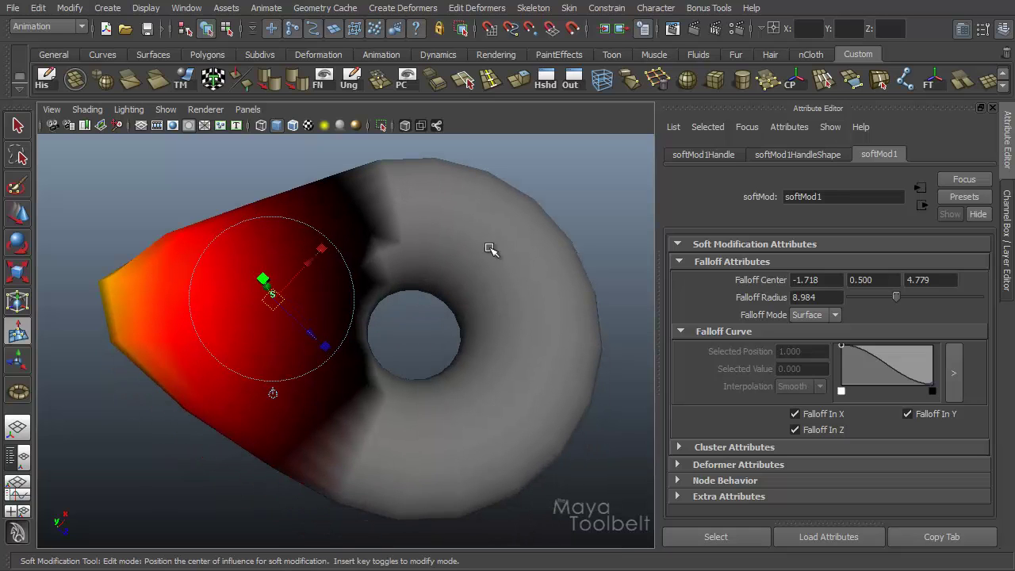
click(835, 316)
click(816, 329)
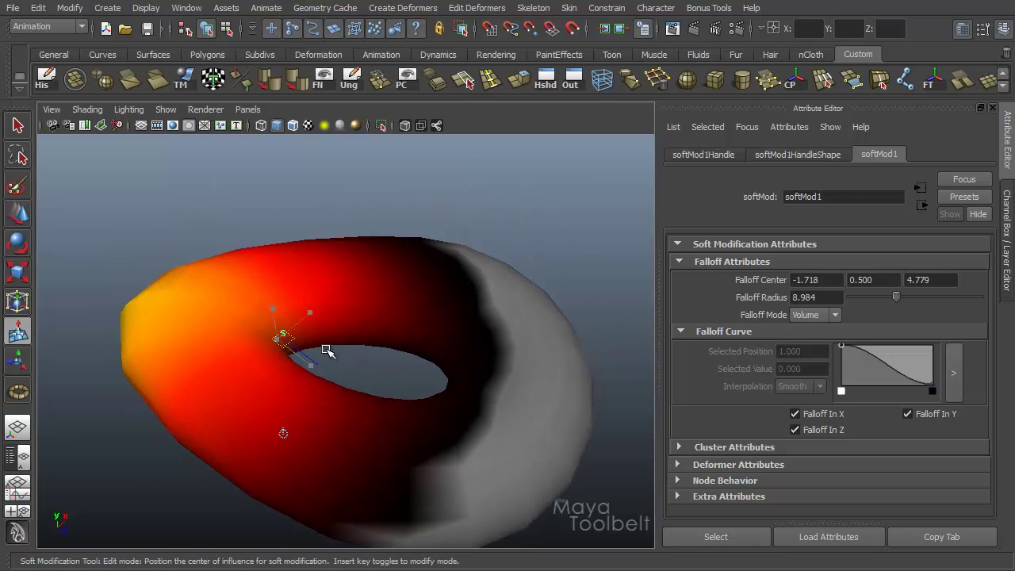
mouse_move(328, 351)
alt+mouse_down()
mouse_move(413, 363)
mouse_move(287, 349)
mouse_move(319, 362)
alt+mouse_up()
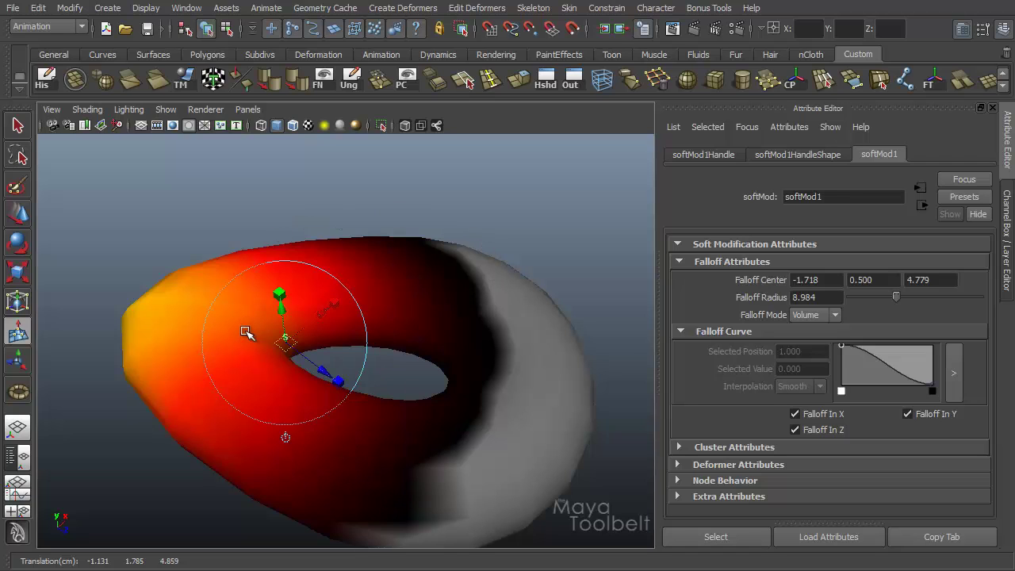
Show the soft modification's manipulator, cycle it to the falloff radius display, and examine the radius circle around the torus from several angles.
alt+drag(508, 318, 503, 356)
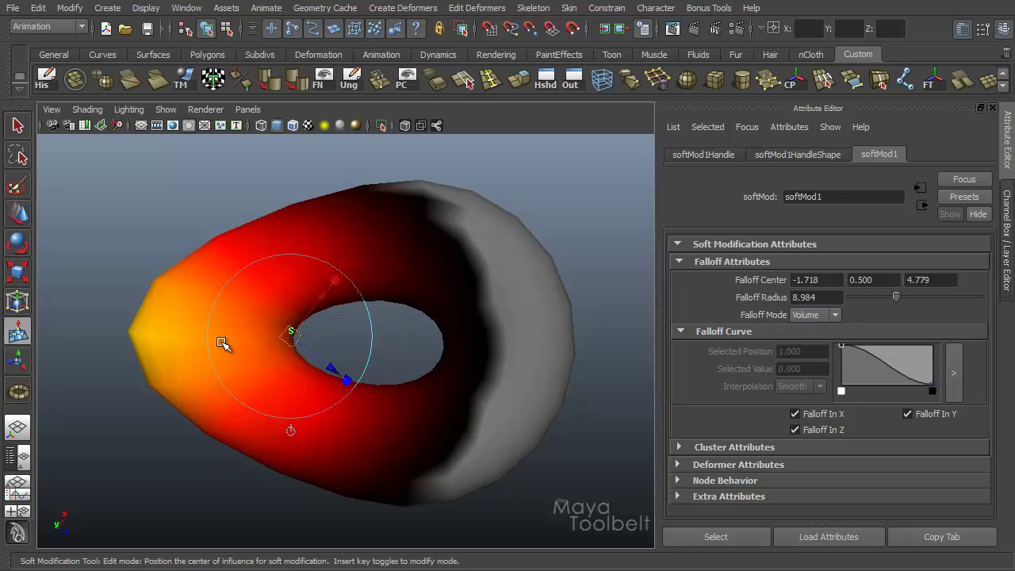
click(18, 362)
alt+drag(440, 415, 432, 389)
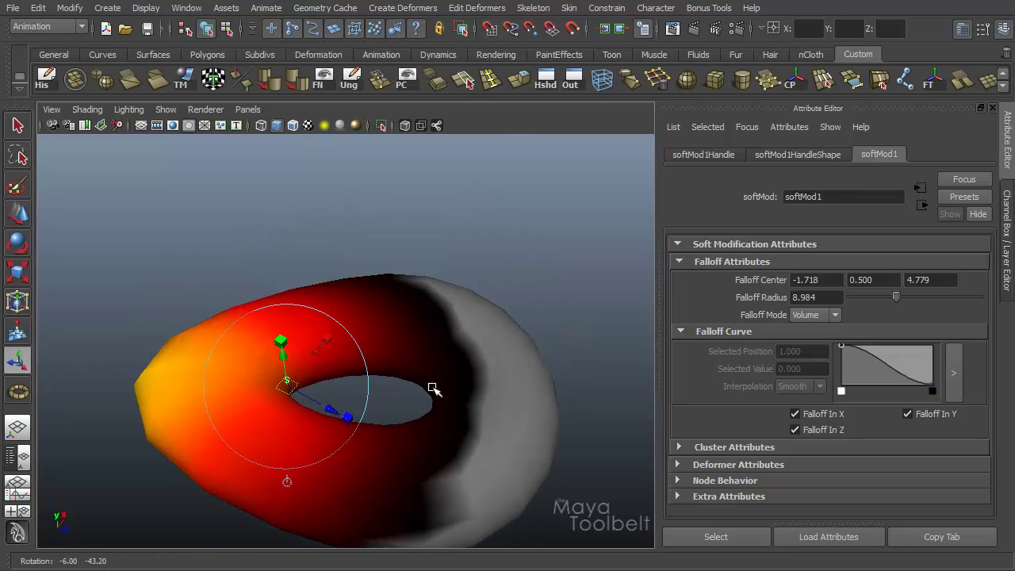
click(290, 482)
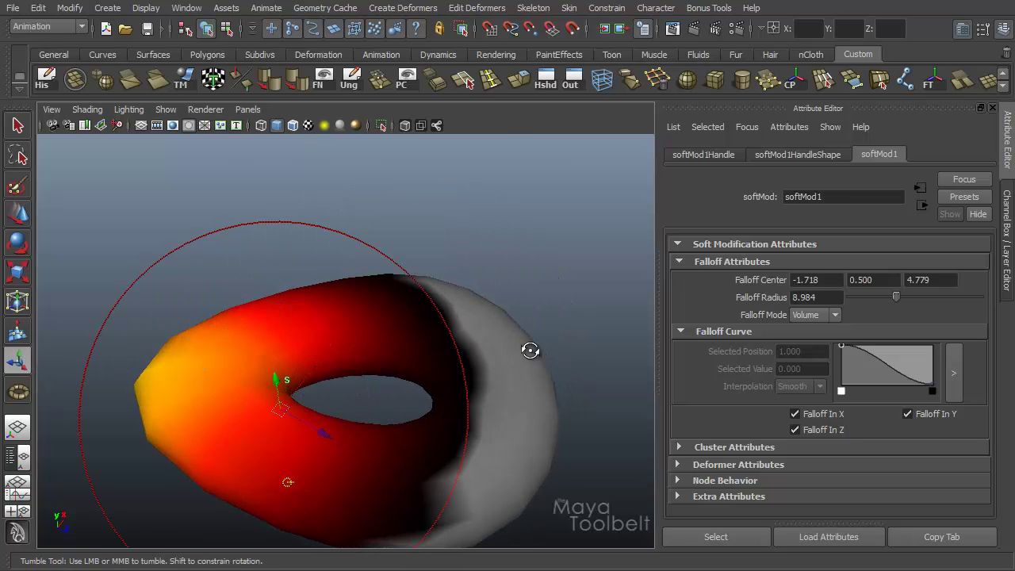
alt+drag(528, 352, 554, 365)
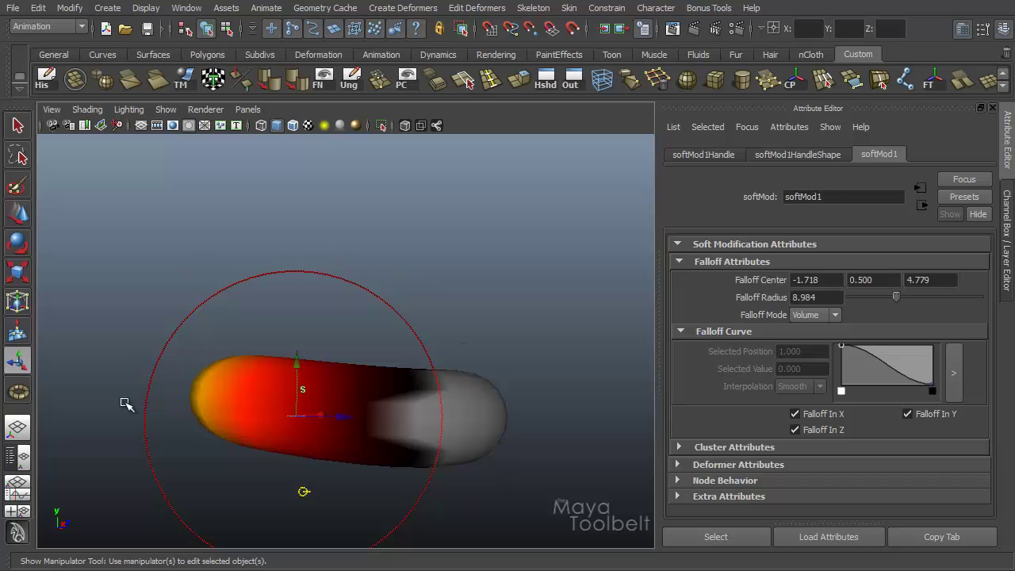
alt+drag(484, 346, 388, 298)
alt+drag(446, 355, 503, 332)
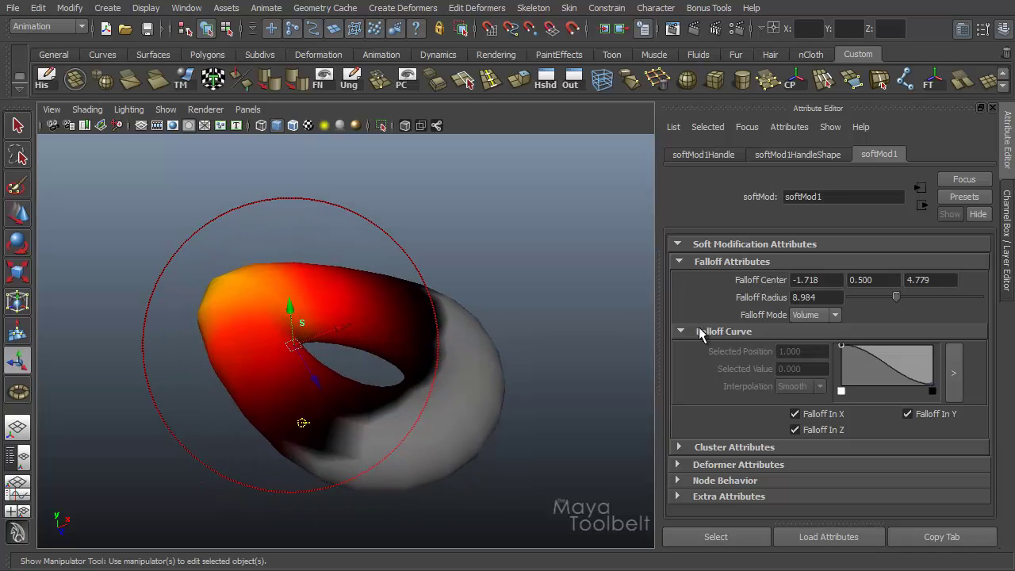
Set the soft modification's Falloff Mode to Surface and inspect the torus deformation from several angles.
click(821, 315)
click(818, 335)
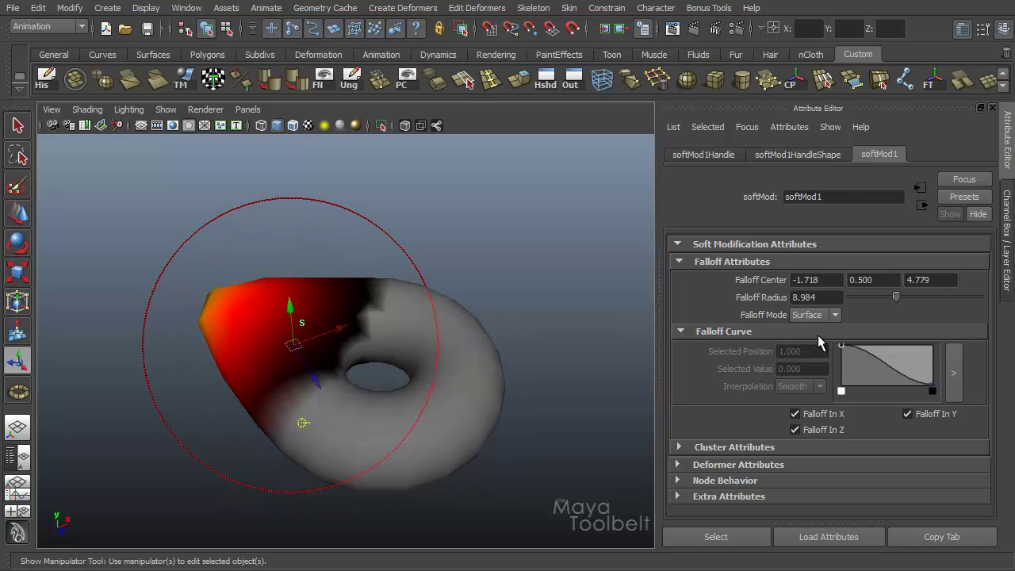
alt+drag(451, 397, 551, 381)
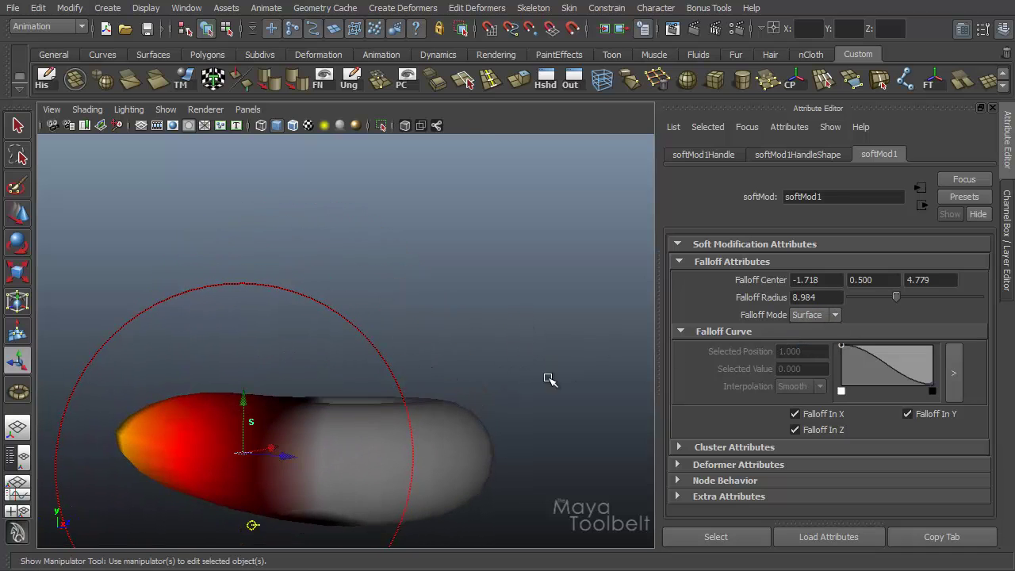
alt+drag(471, 423, 451, 385)
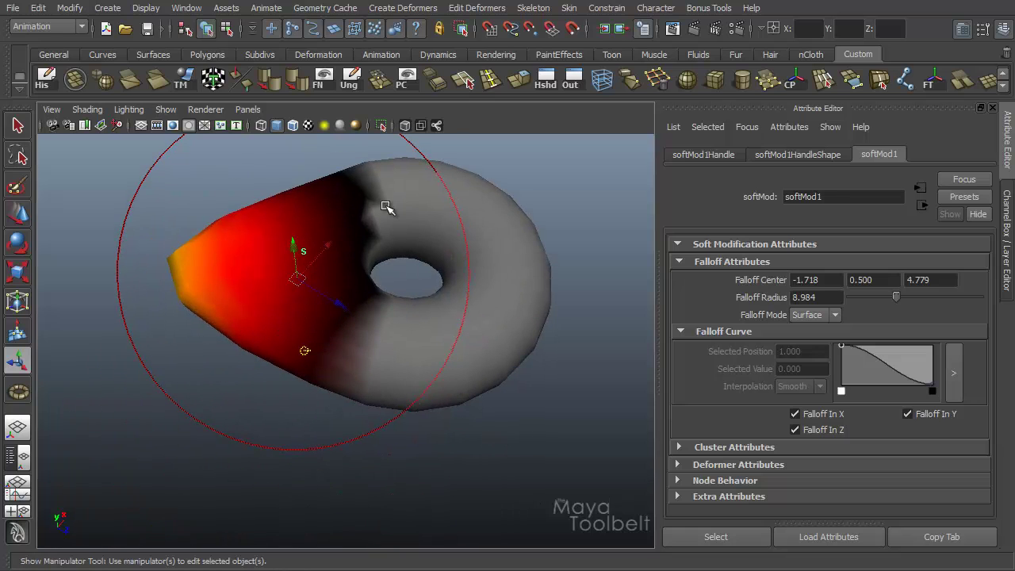
alt+drag(394, 213, 453, 379)
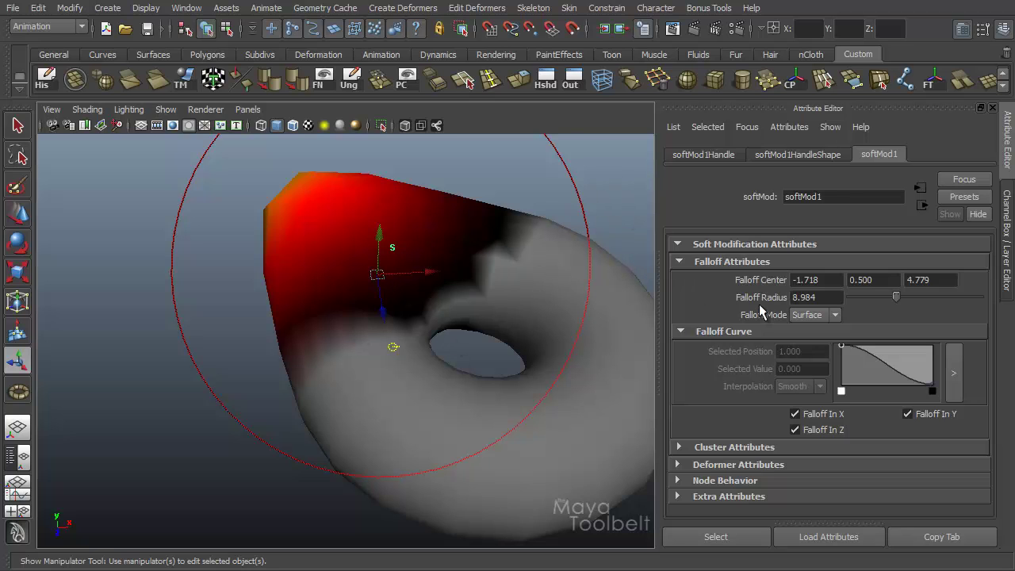
Set the soft modification's Falloff Radius to about 9.049 and its Falloff Mode to Volume, and inspect the torus.
mouse_move(893, 298)
mouse_down()
mouse_move(921, 306)
mouse_move(905, 312)
mouse_up()
drag(891, 302, 898, 346)
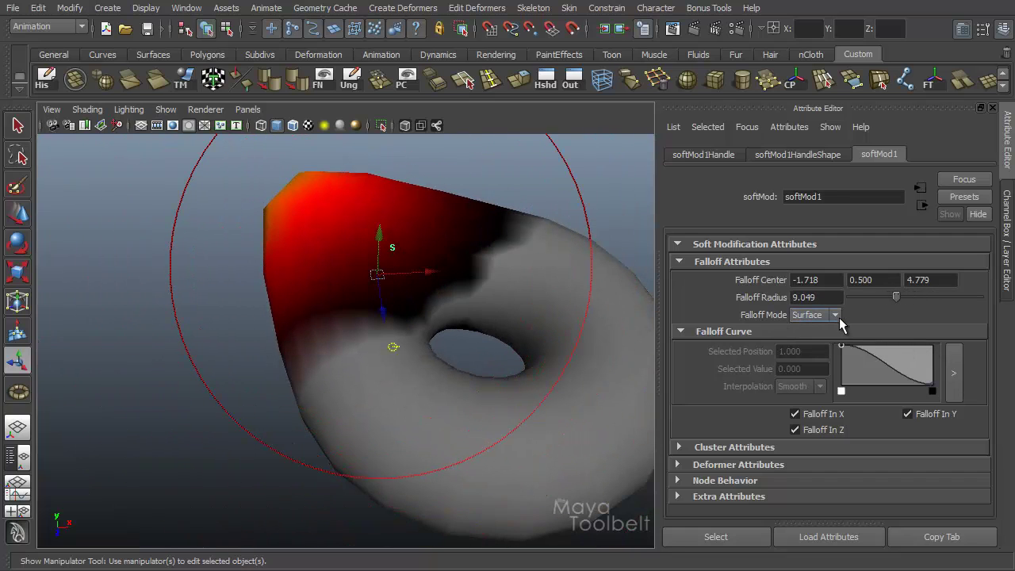
click(839, 316)
click(822, 328)
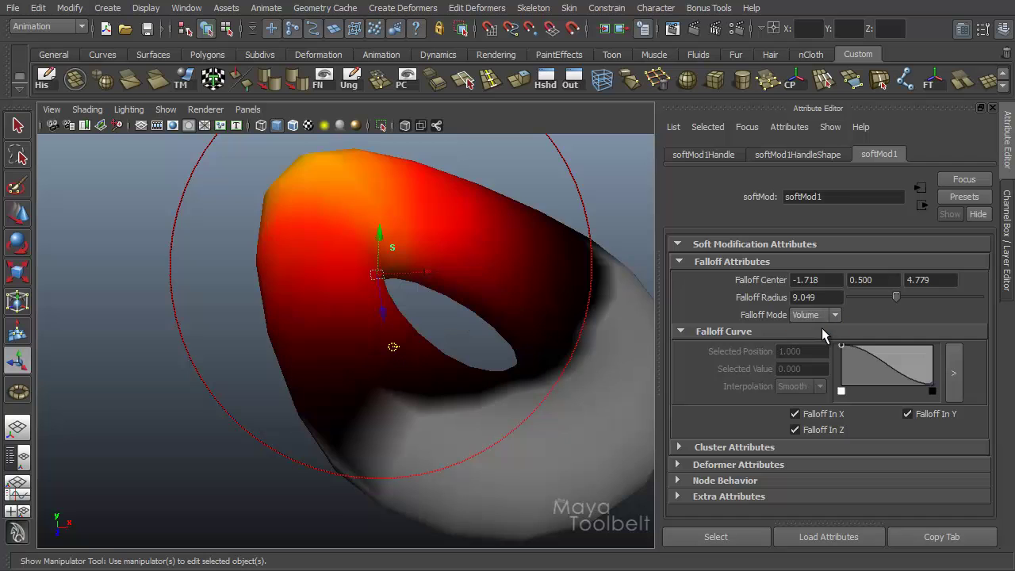
alt+drag(478, 414, 509, 253)
alt+drag(304, 399, 242, 476)
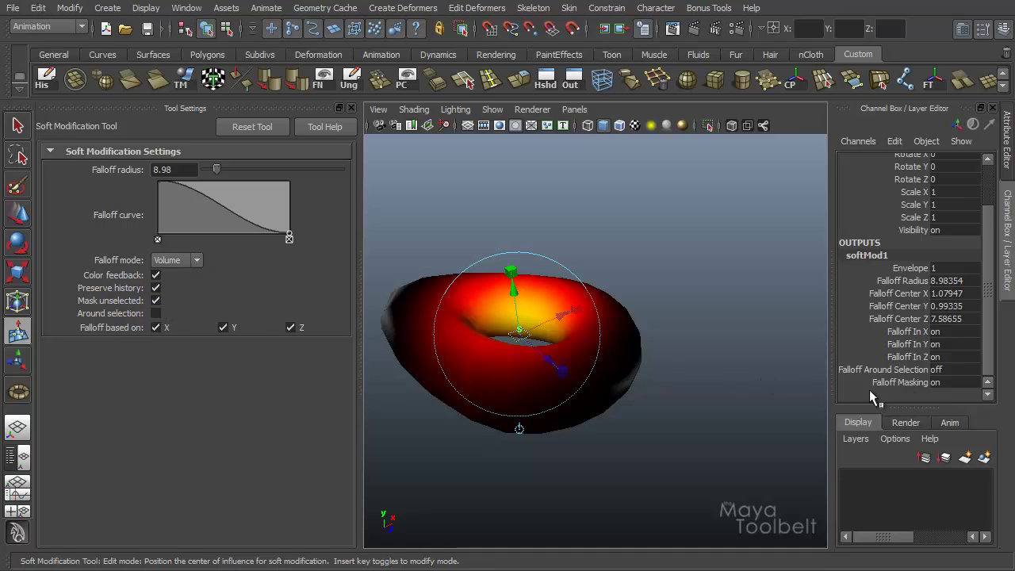
Reset the Soft Modification Tool to its default settings, and close the Soft Modification Options window without applying it.
double_click(952, 369)
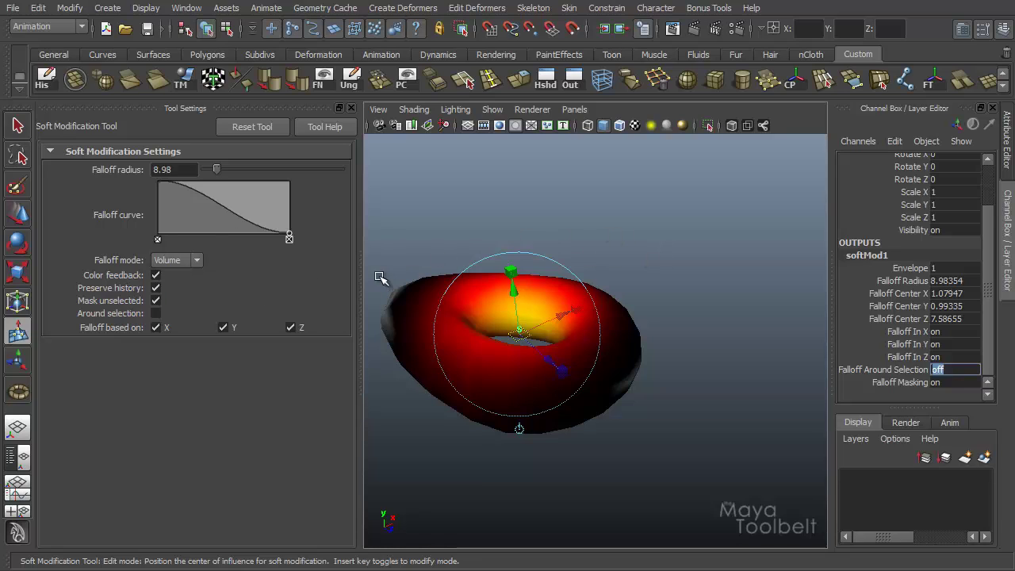
click(262, 129)
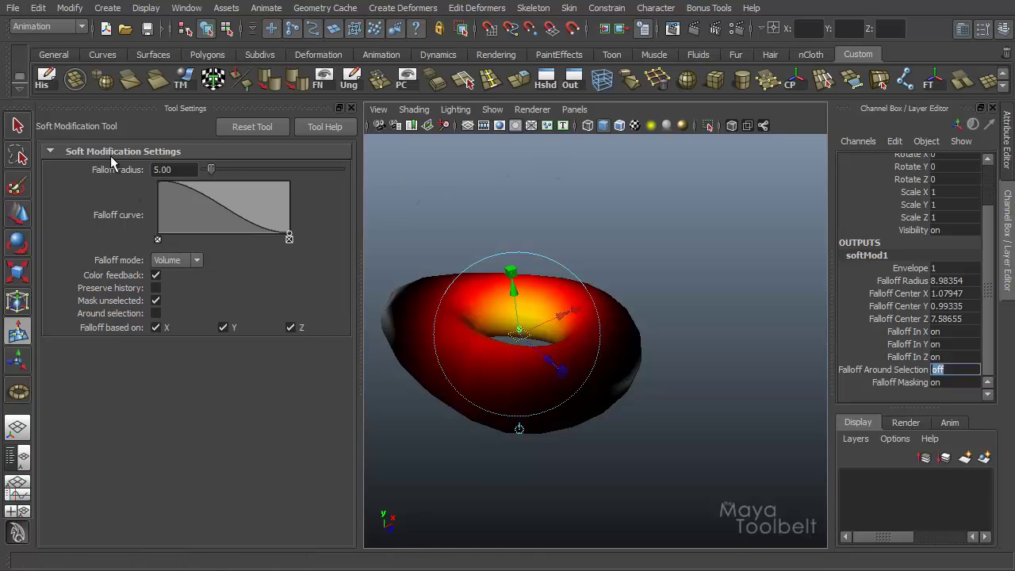
double_click(18, 335)
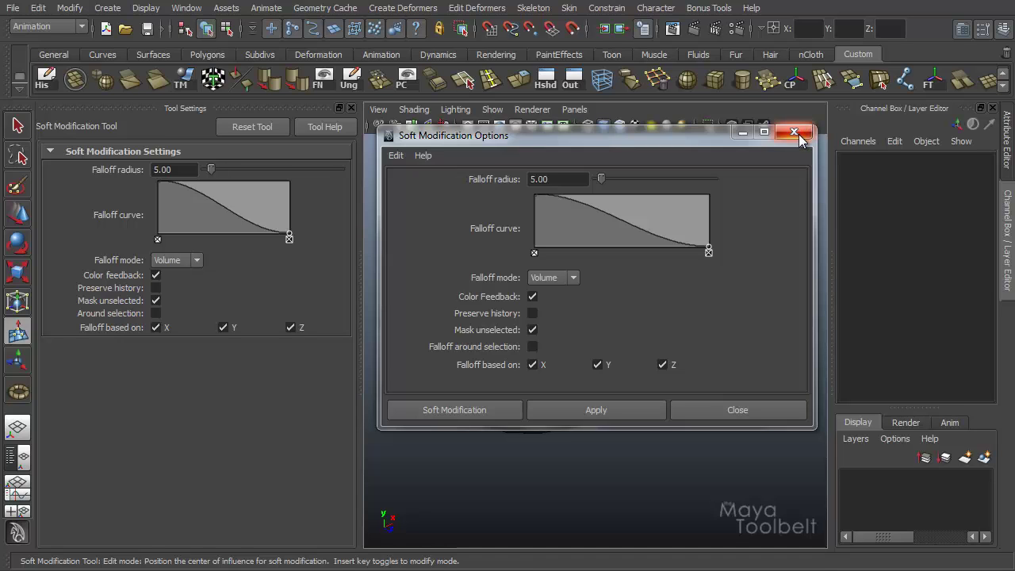
click(794, 132)
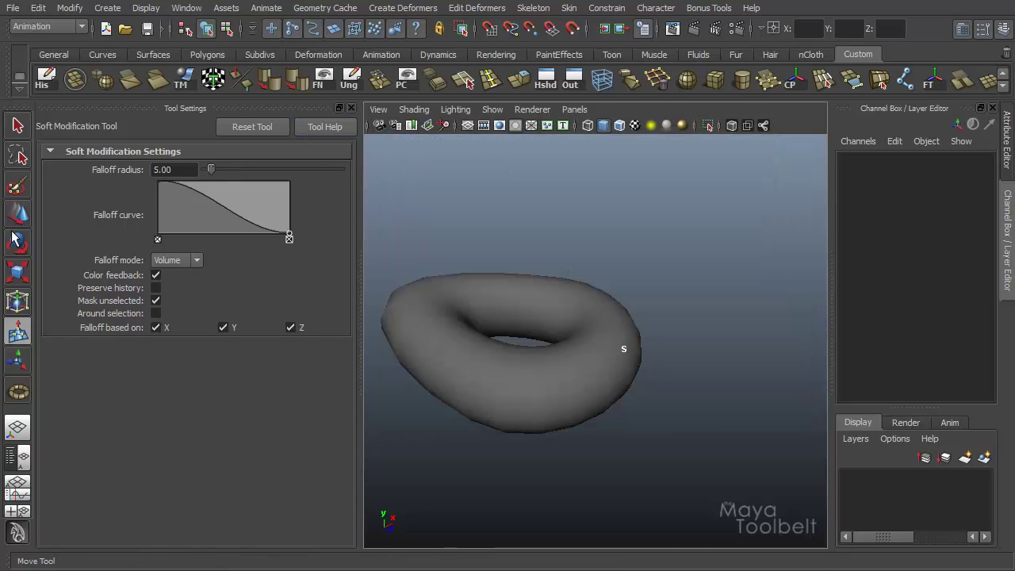
Select a patch of vertices on top of the torus's stretched end, enable the Move Tool's Soft Select, and raise them.
click(18, 216)
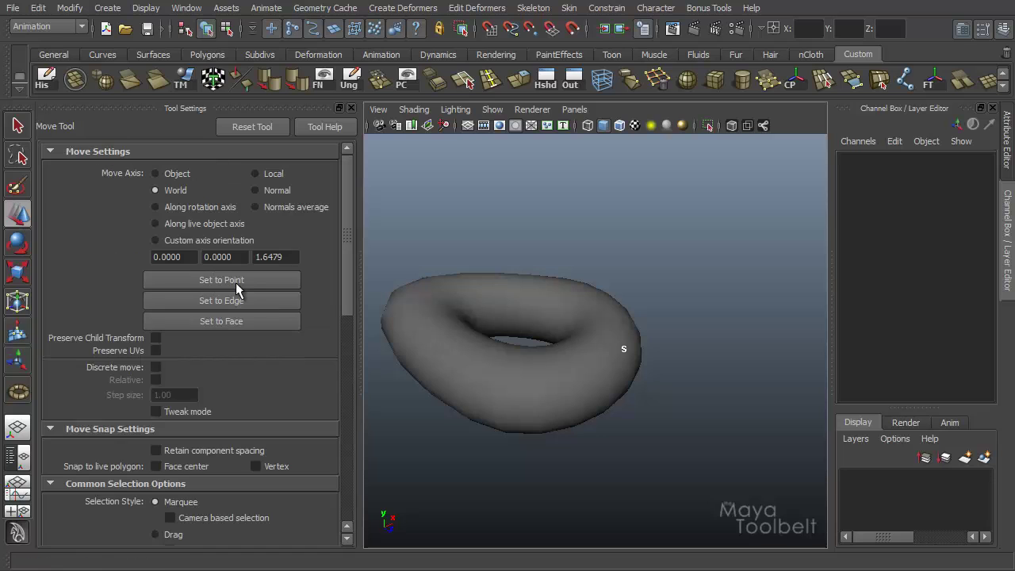
drag(351, 185, 343, 320)
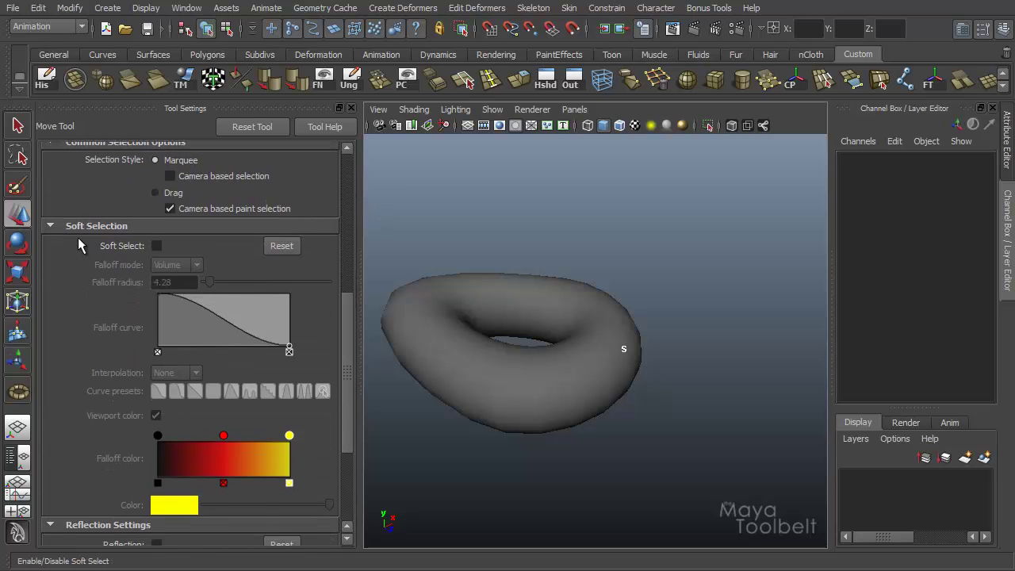
click(476, 379)
right_drag(475, 322, 447, 256)
drag(446, 256, 408, 323)
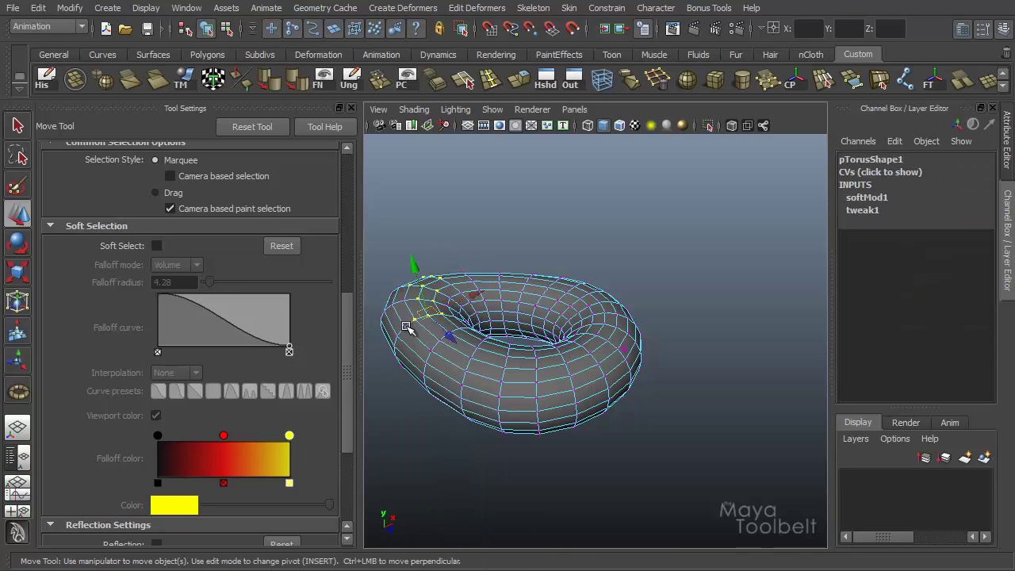
click(157, 245)
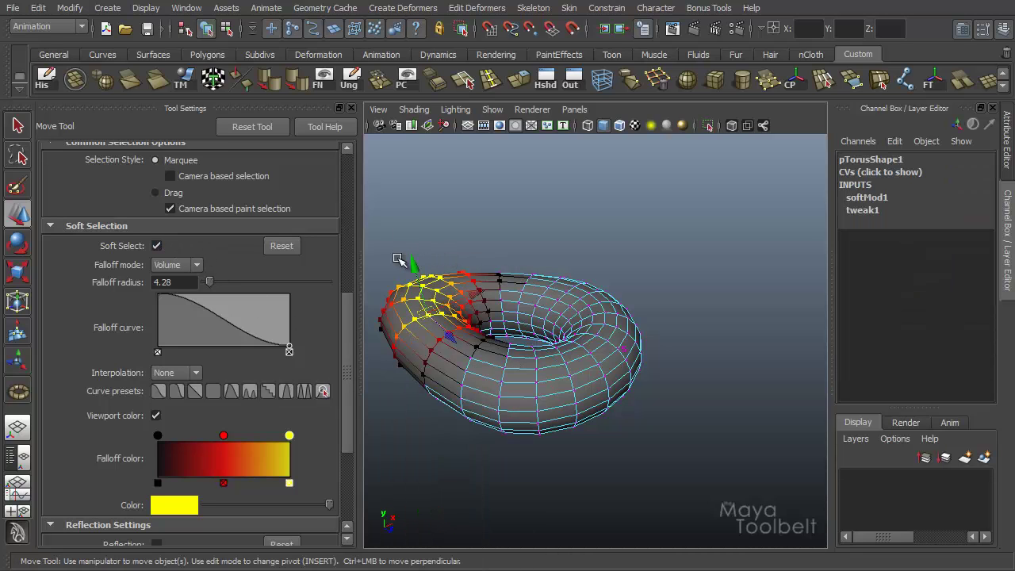
drag(413, 264, 441, 258)
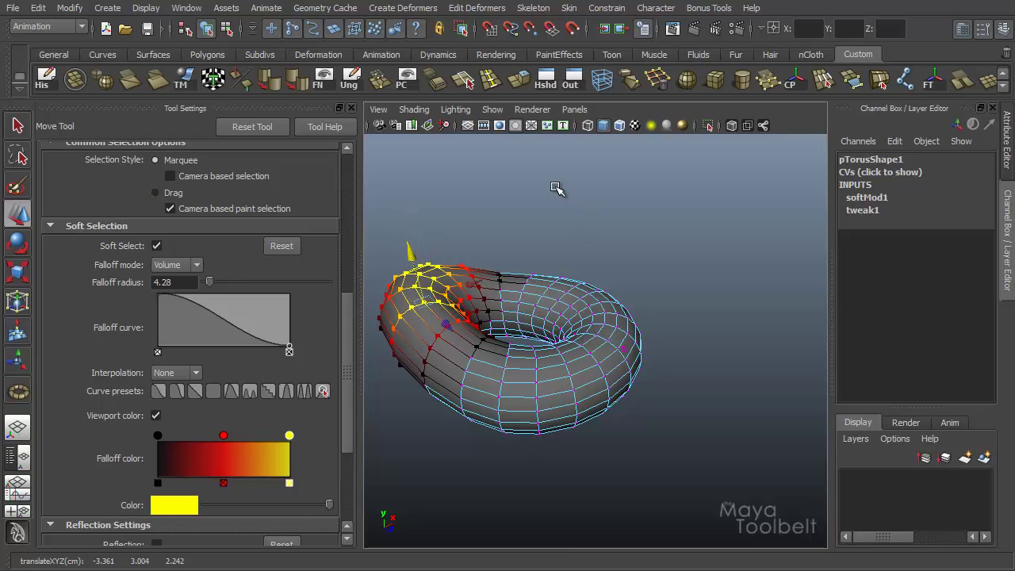
Review the available Soft Selection falloff modes and reset the Soft Selection settings to their defaults.
click(197, 265)
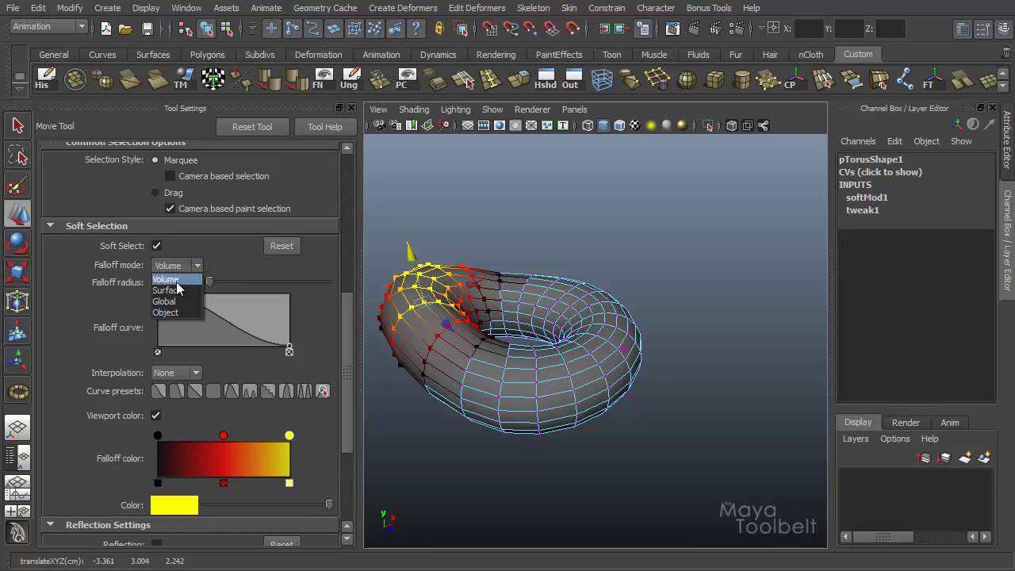
click(201, 266)
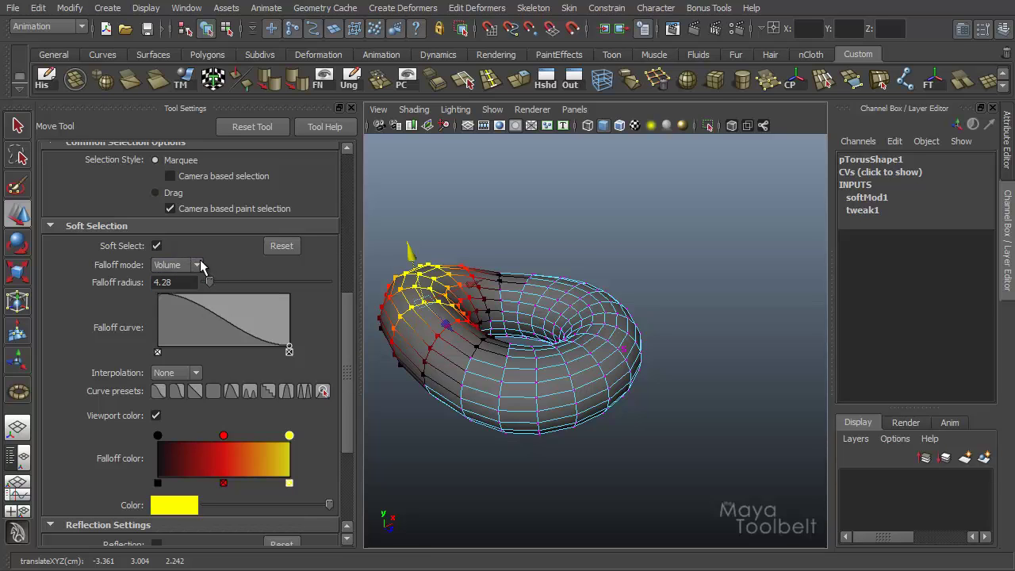
click(289, 248)
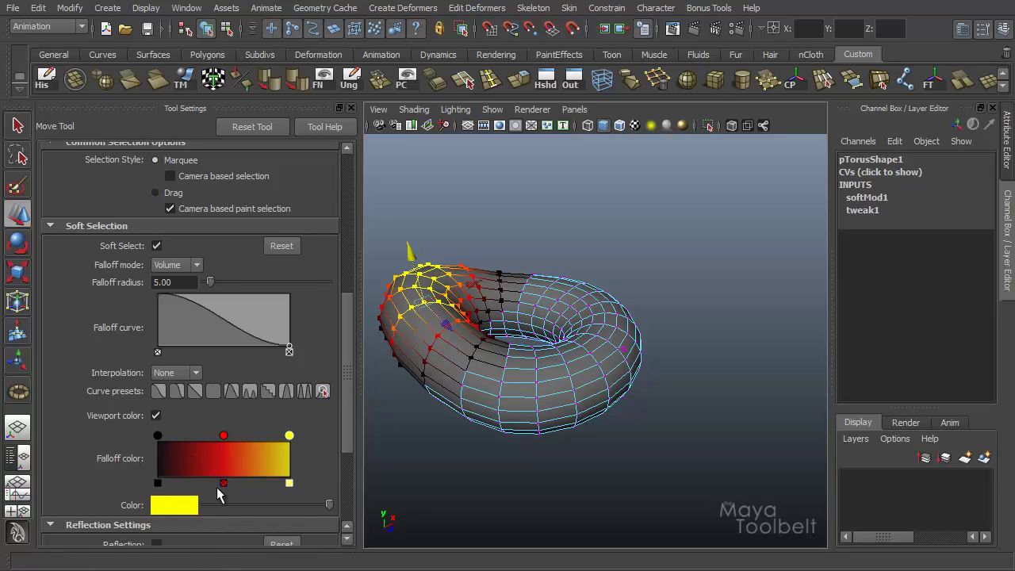
mouse_move(348, 426)
mouse_down()
mouse_move(336, 462)
mouse_move(342, 419)
mouse_up()
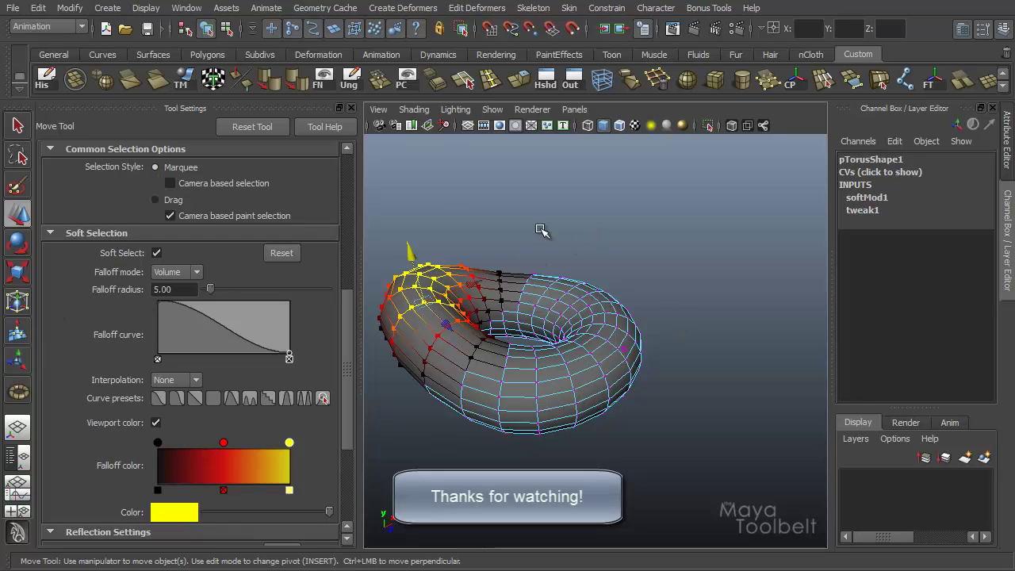
Return the torus to object mode, close the tool settings, and deselect everything.
click(206, 28)
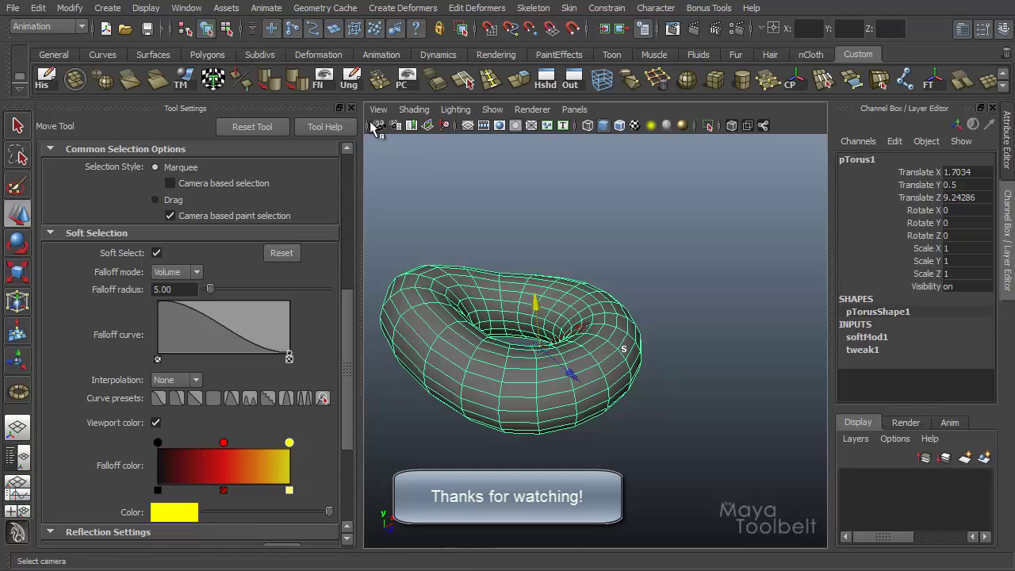
click(351, 108)
click(647, 291)
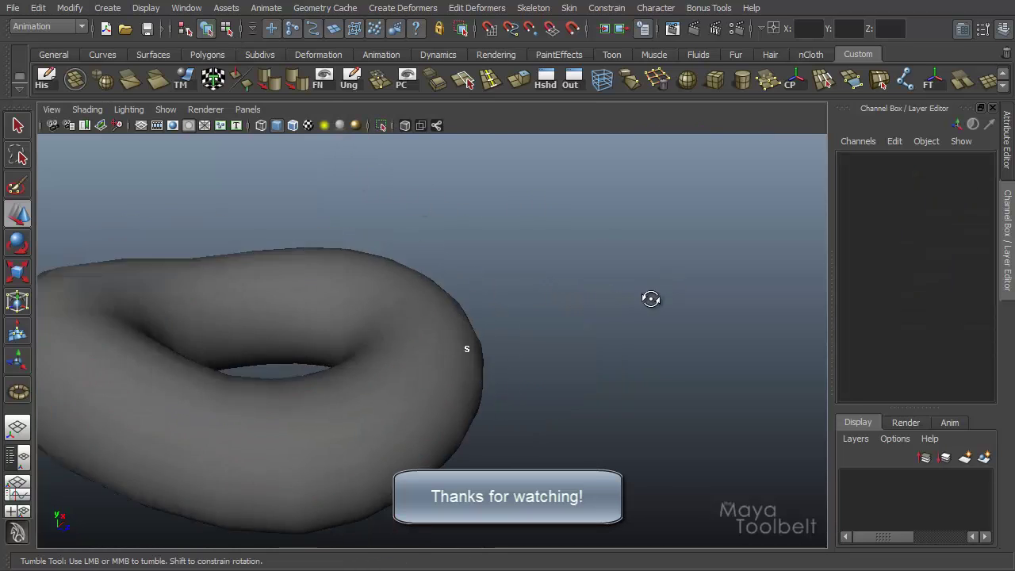